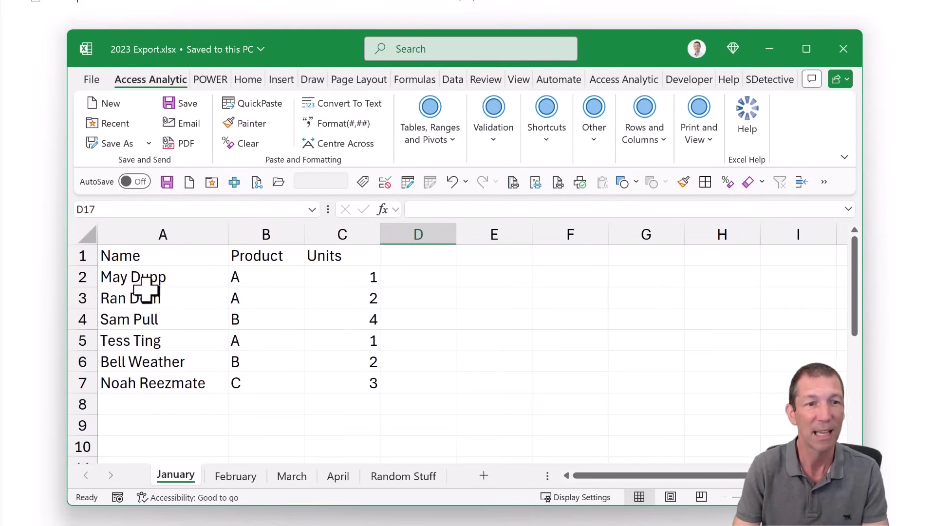
- Review the February, March and Random Stuff sheets, return to January, then start a blank workbook
left_click(242, 478)
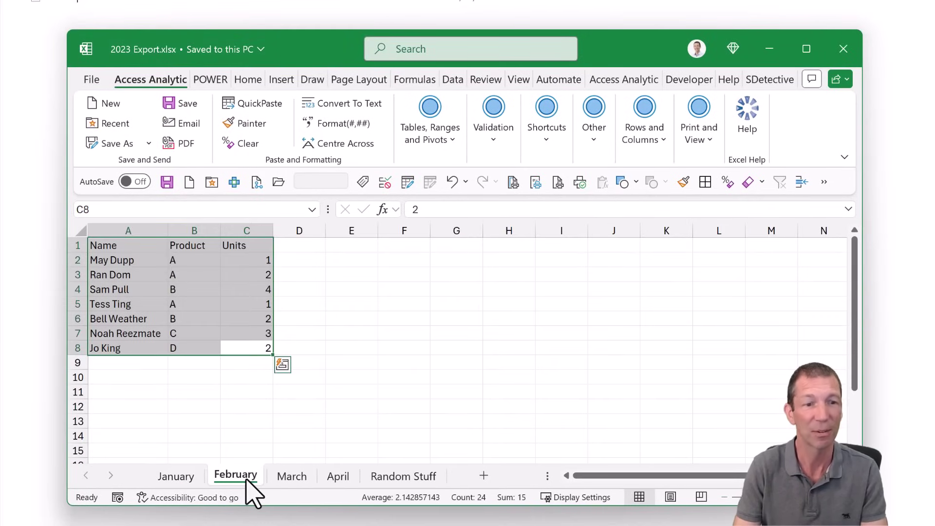
left_click(289, 482)
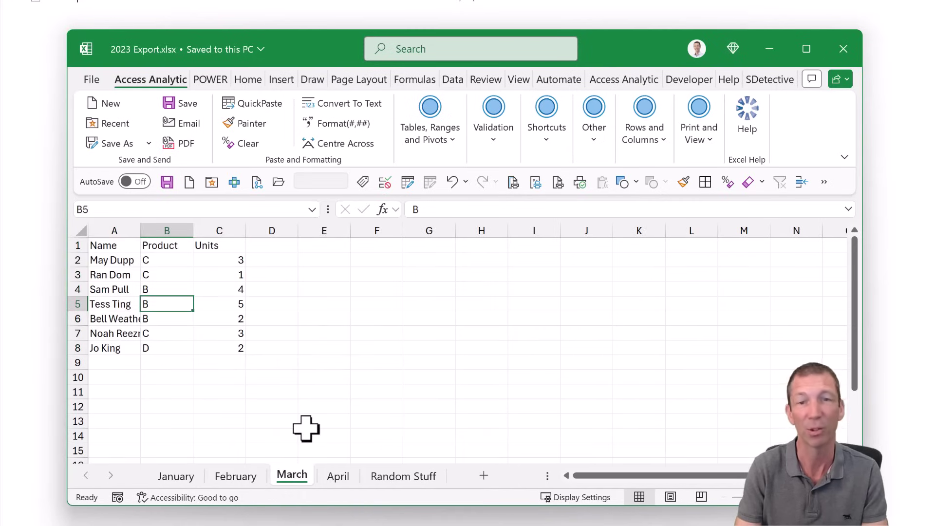
left_click(398, 480)
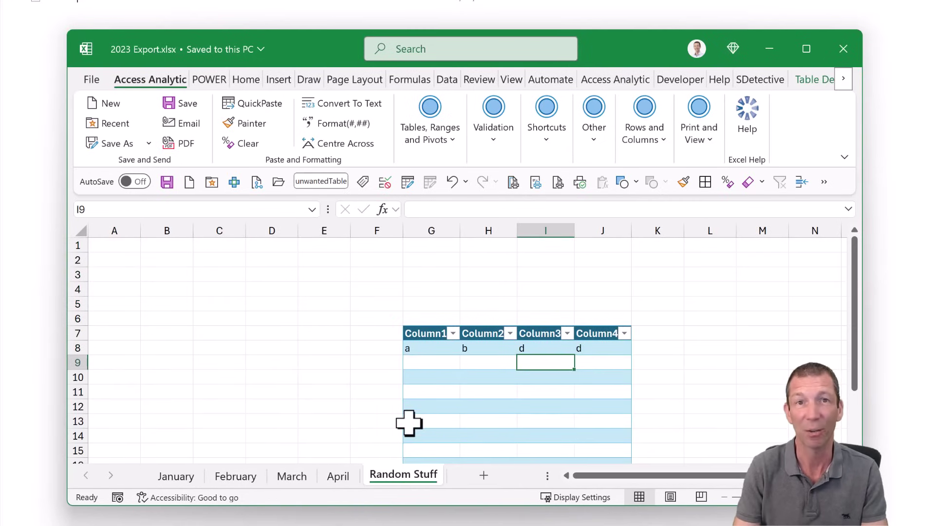
left_click(171, 478)
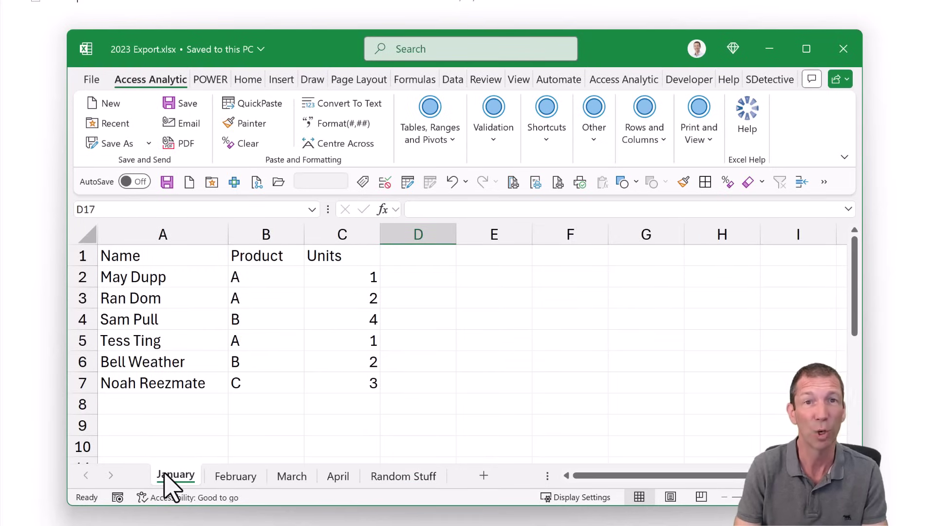
left_click(130, 101)
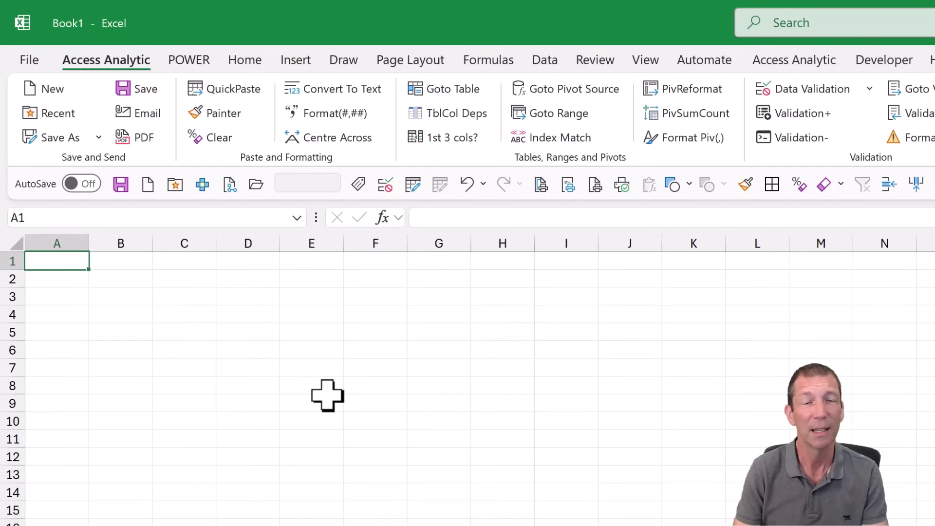
- Start a Get Data From Folder import and browse to the MultiSheetsMultiFiles folder
left_click(555, 59)
left_click(36, 130)
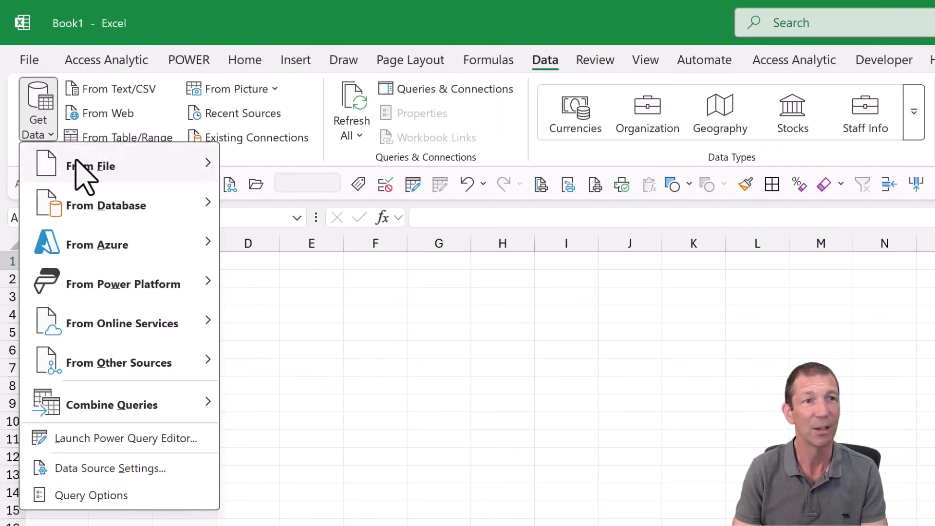
mouse_move(78, 166)
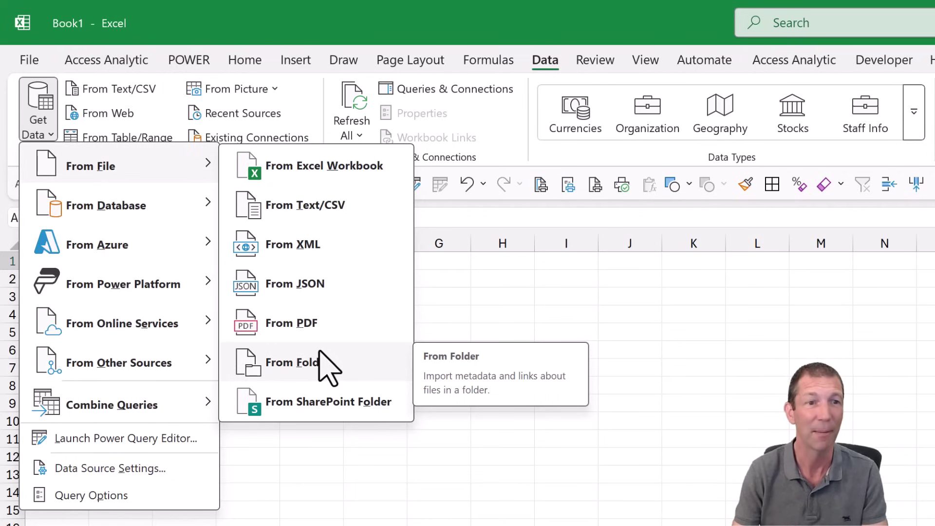
left_click(339, 367)
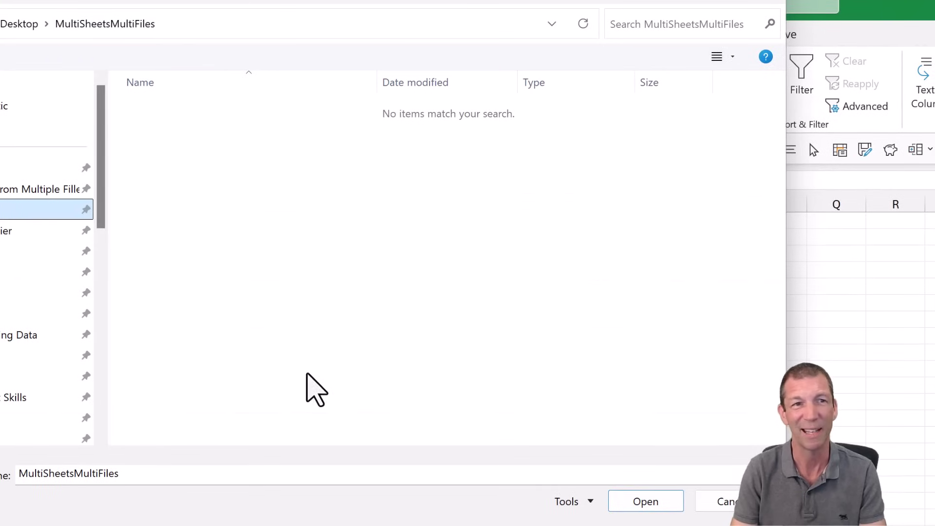
- Confirm MultiSheetsMultiFiles as the source folder and preview the Combine options without combining
left_click(633, 502)
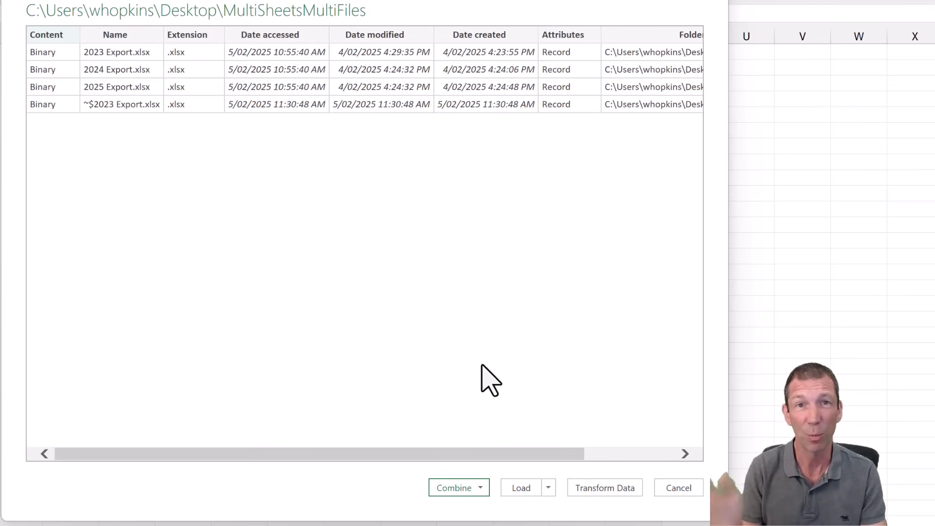
left_click(479, 488)
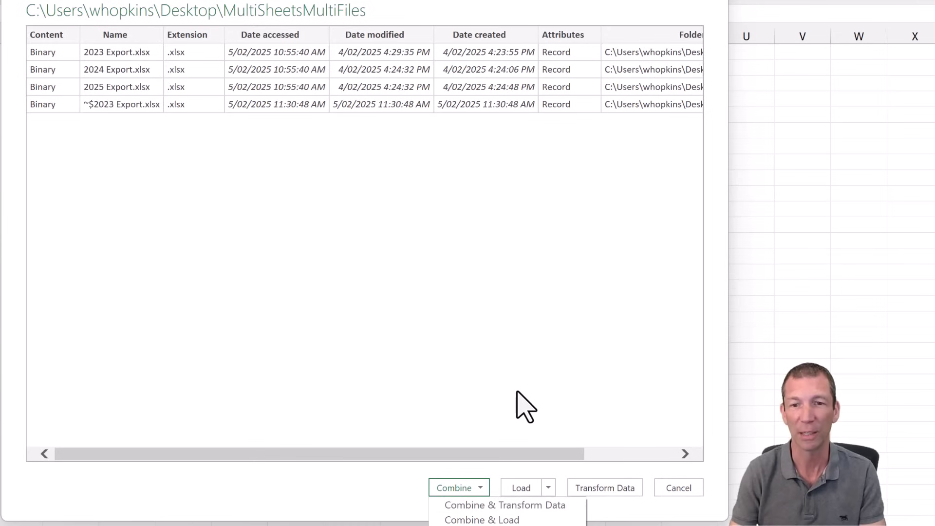
left_click(486, 228)
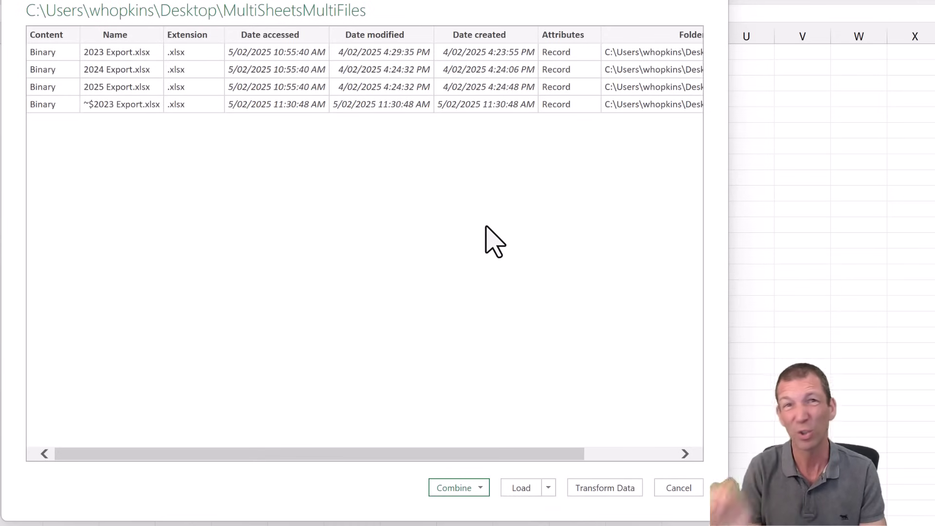
- Load the file list into Power Query and inspect the temporary ~$2023 Export.xlsx entry
left_click(604, 488)
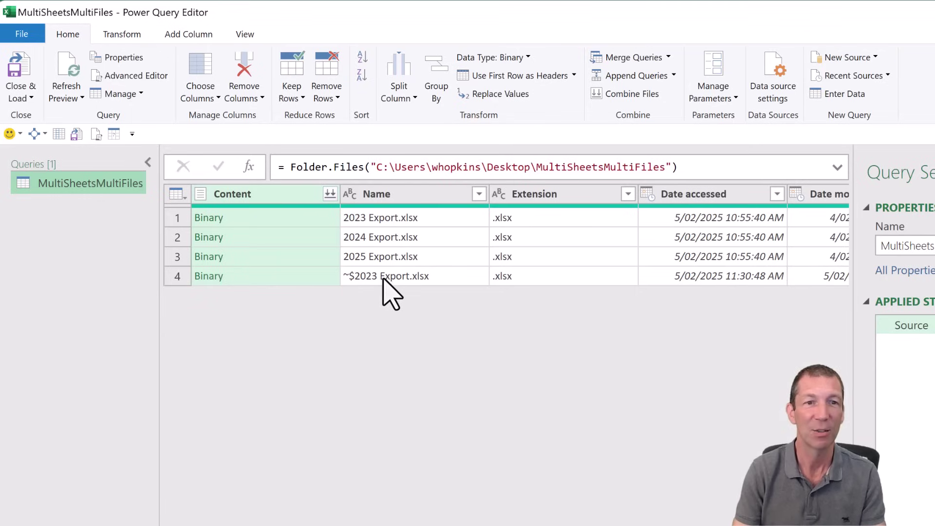
left_click(387, 278)
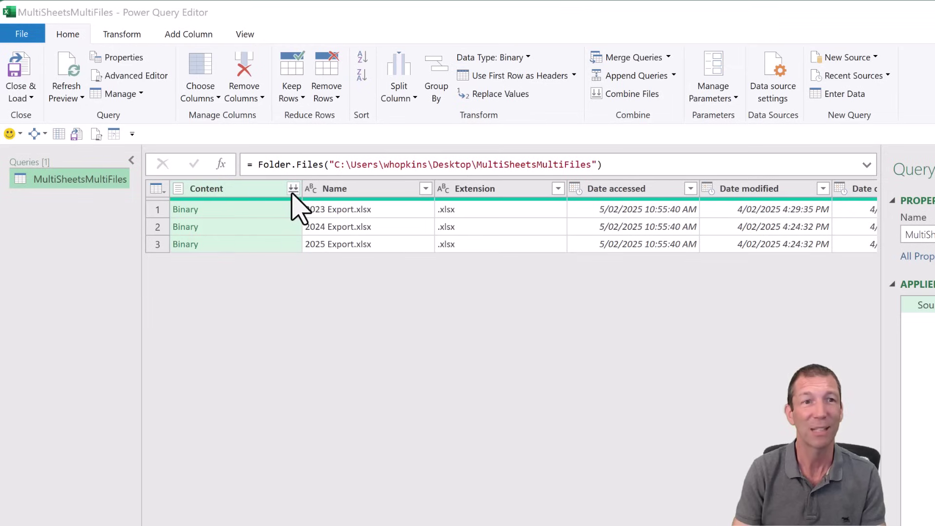
- Add a Custom column with the formula =Excel.Workbook([Content])
left_click(184, 34)
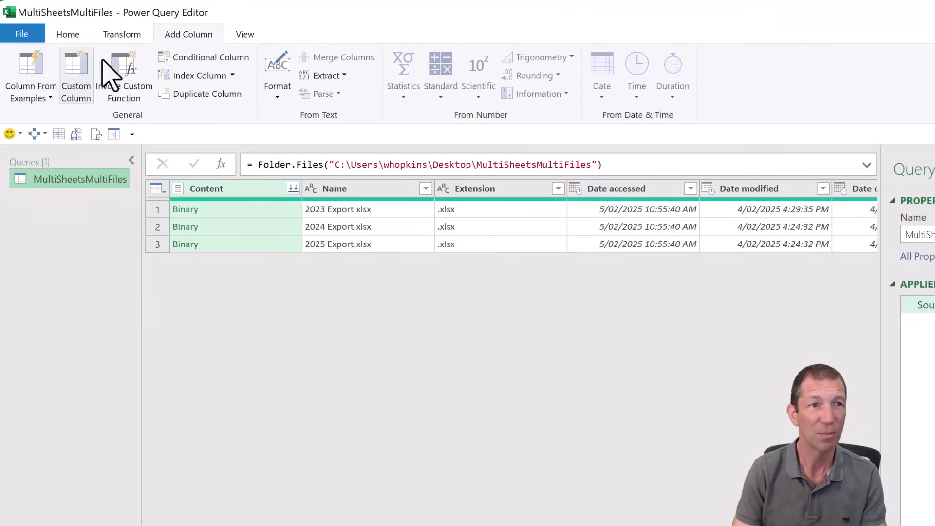
left_click(75, 73)
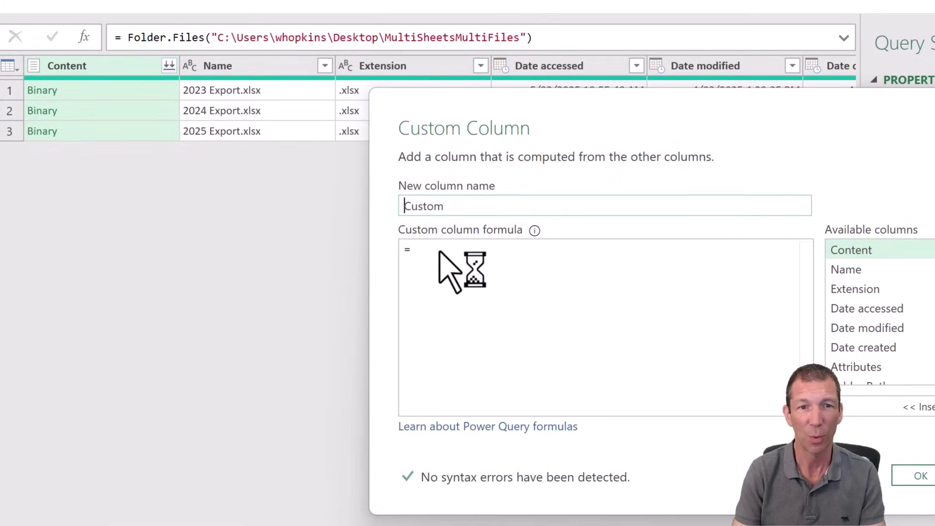
left_click(439, 250)
type("exce")
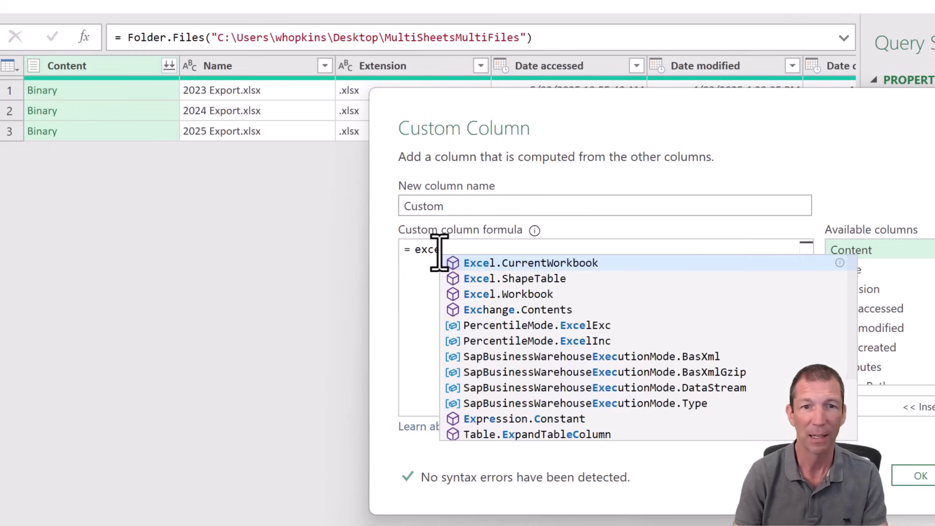
left_click(508, 295)
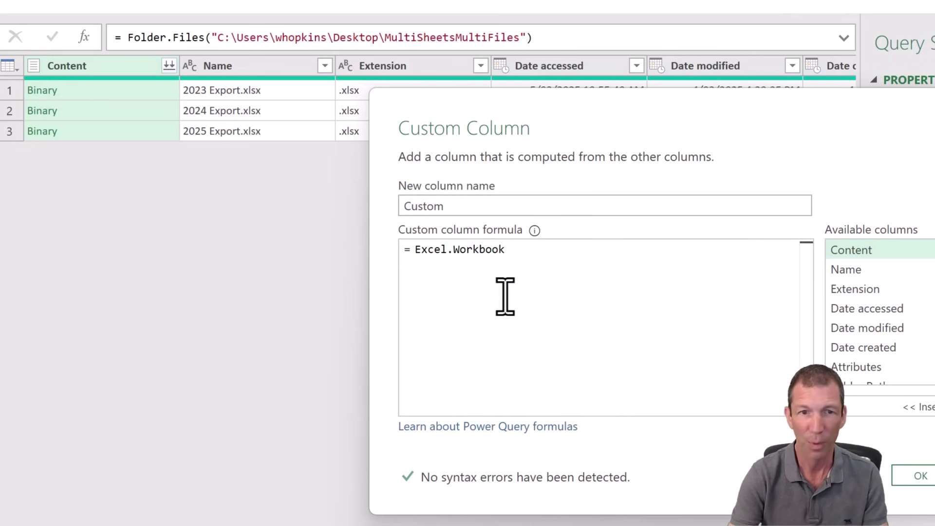
type("(")
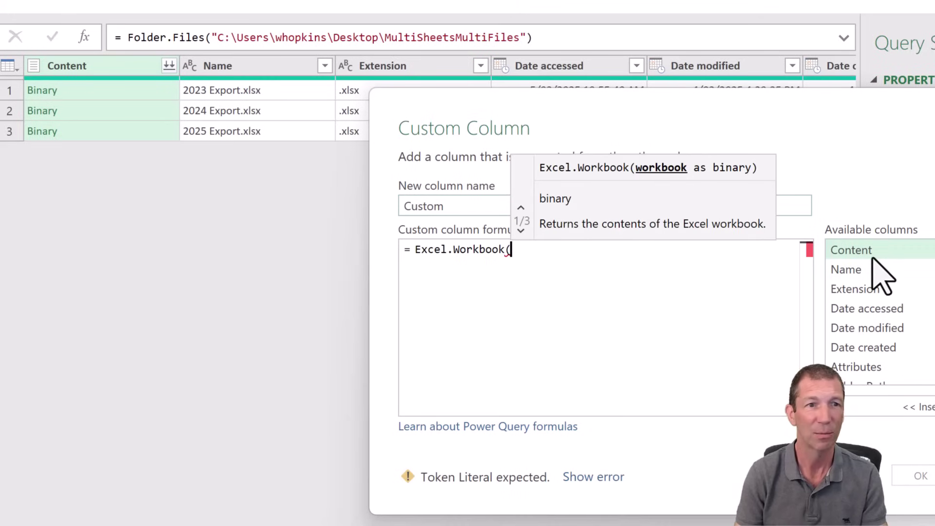
double_click(914, 255)
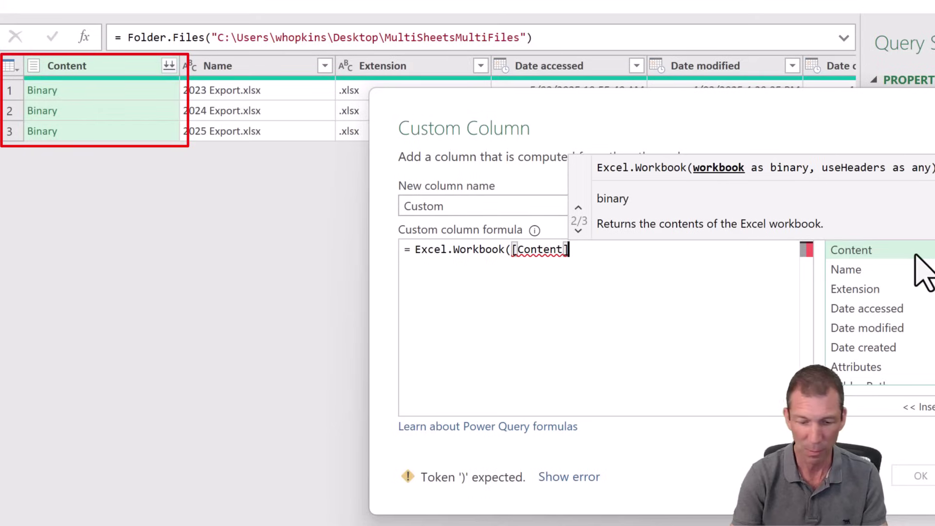
type(")")
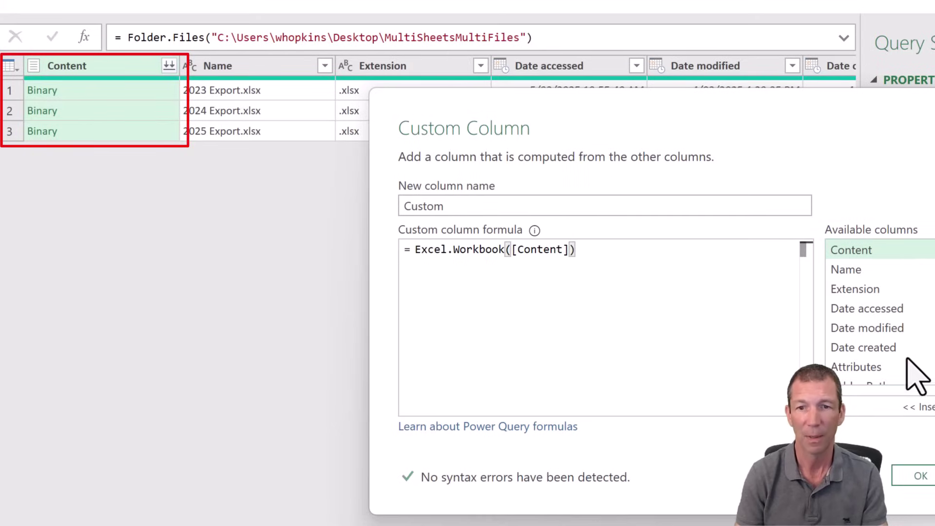
left_click(904, 475)
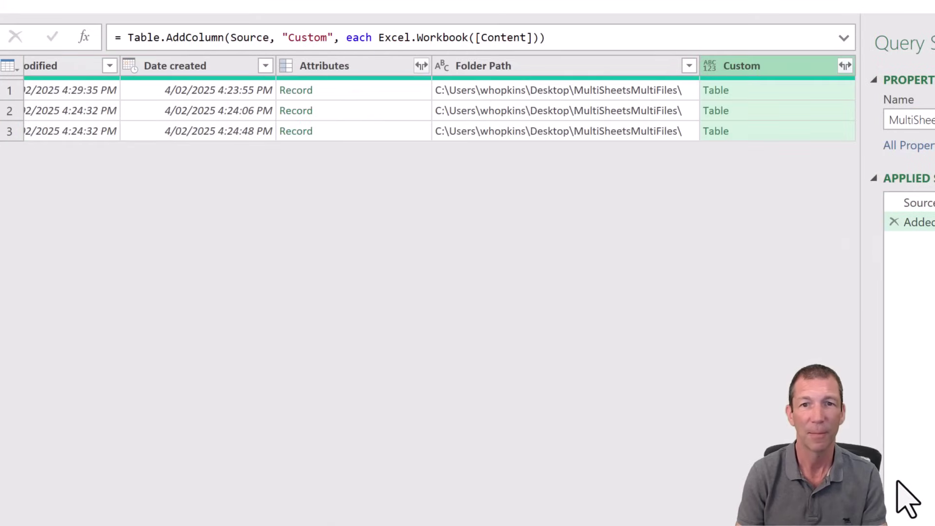
left_click(757, 89)
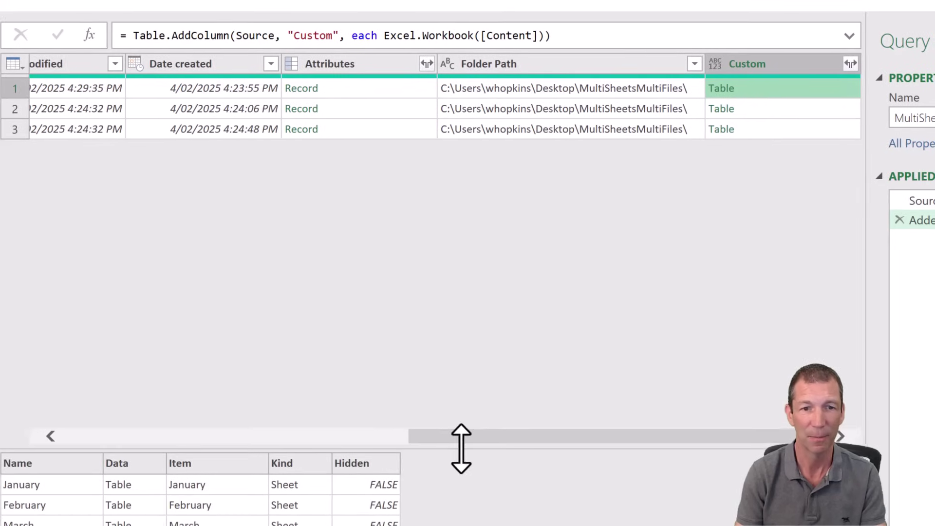
left_click_drag(464, 447, 456, 206)
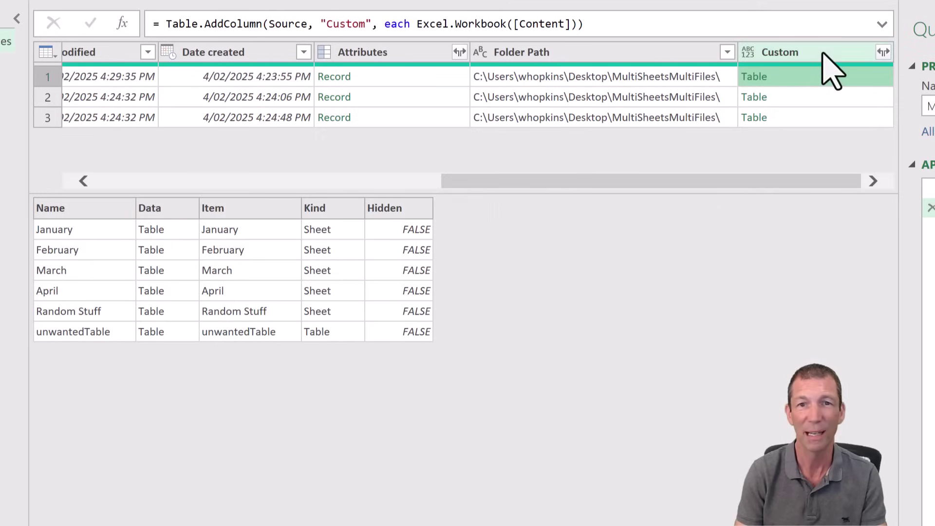
left_click(792, 51)
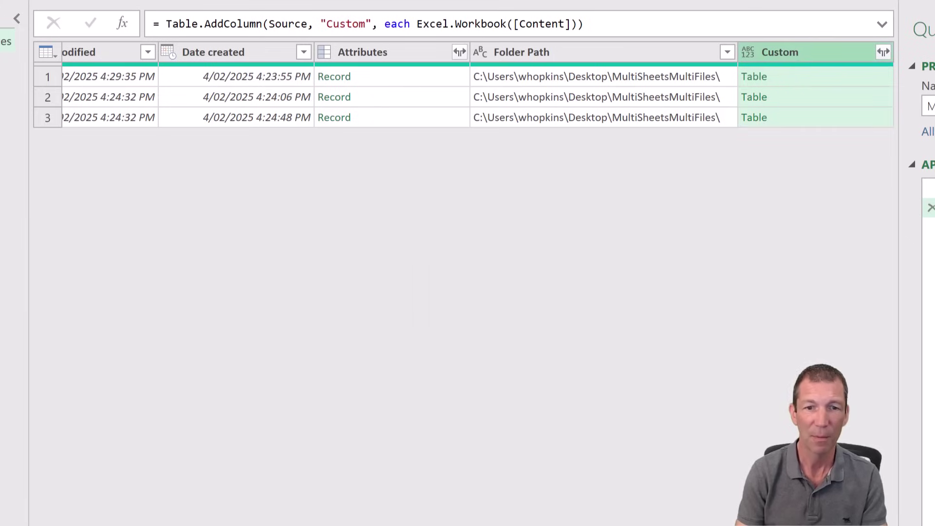
scroll(260, 524, "left", 10)
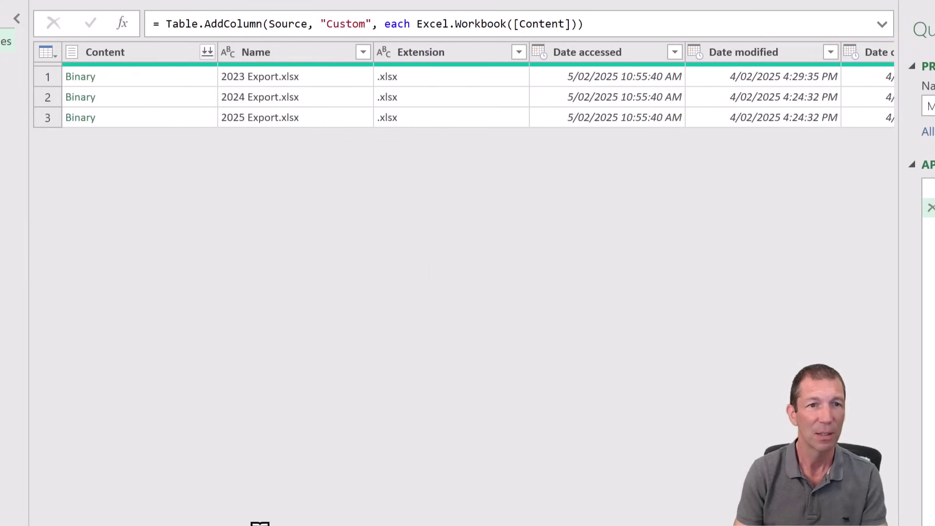
left_click(271, 59)
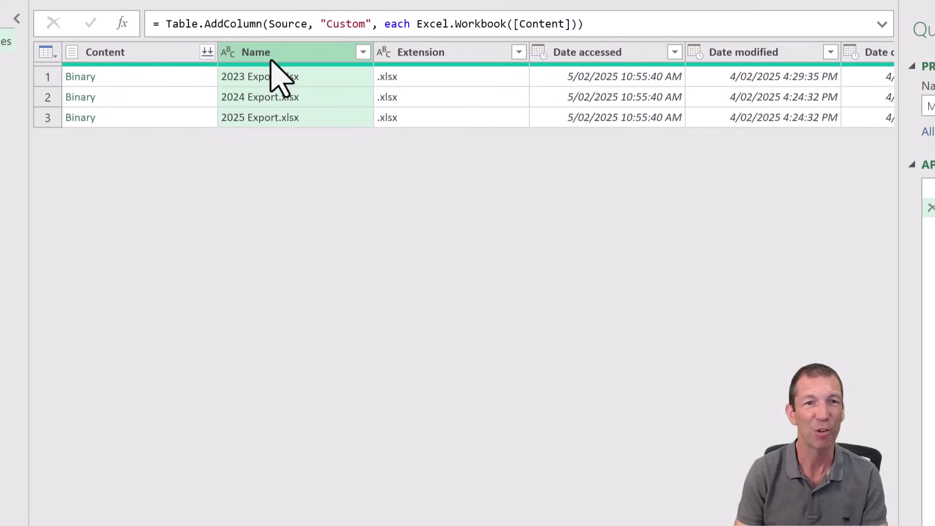
- Keep only the Custom and Name columns, leaving the formula unchanged
right_click(318, 58)
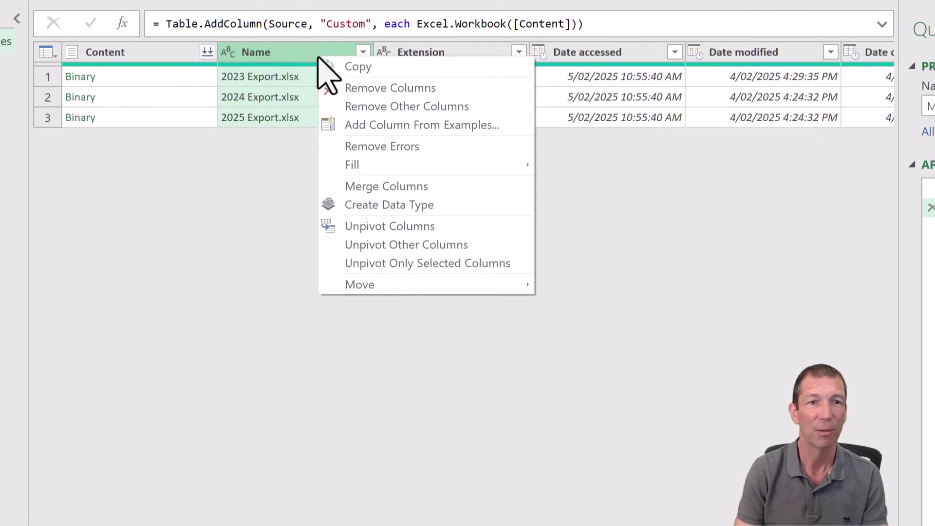
left_click(404, 105)
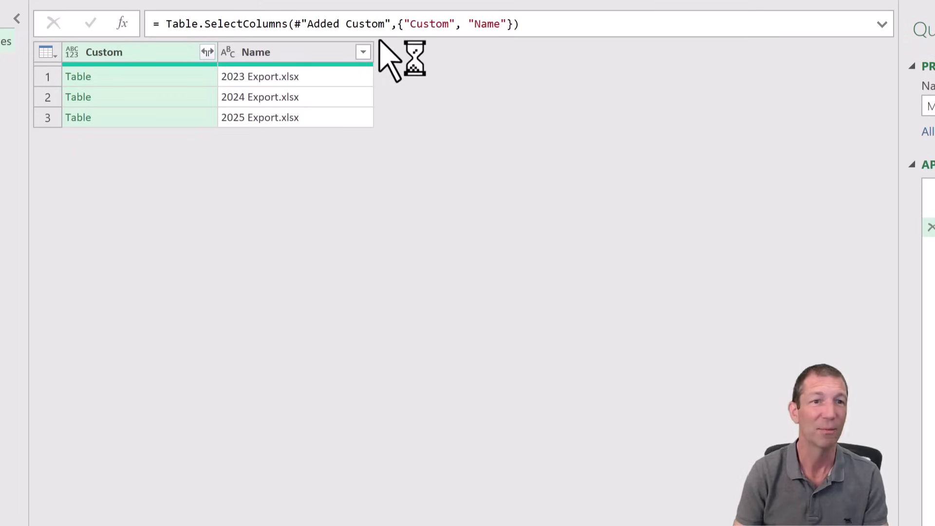
double_click(432, 33)
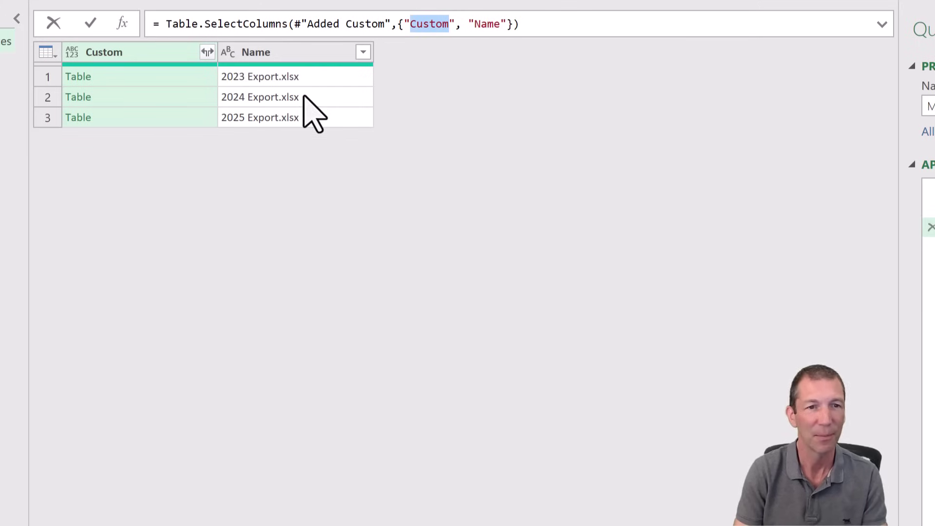
key("Escape")
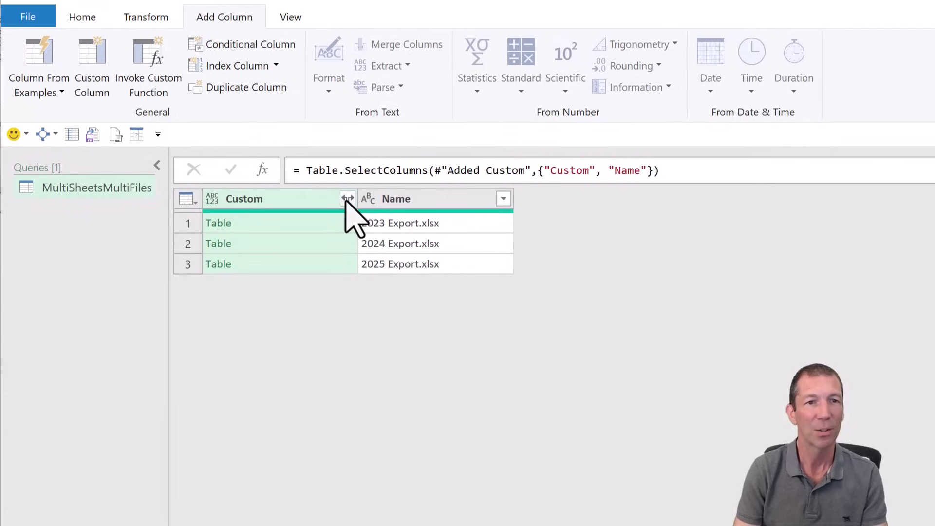
- Expand Custom into Name, Kind and Data columns without the Custom prefix
left_click(347, 198)
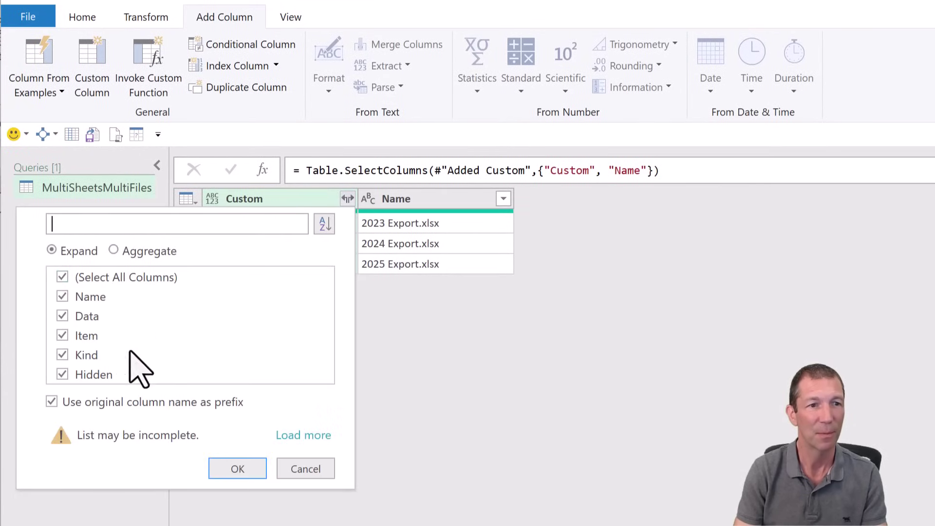
left_click(52, 402)
left_click(62, 279)
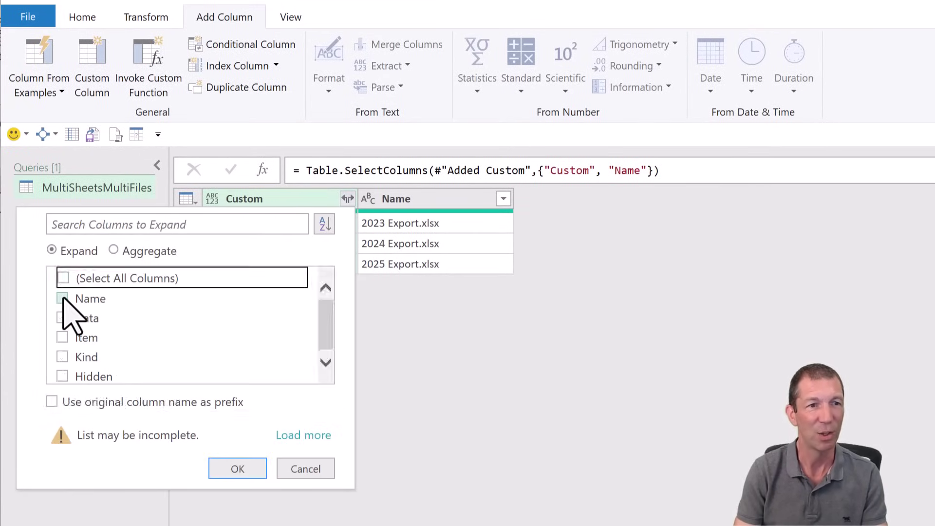
left_click(62, 299)
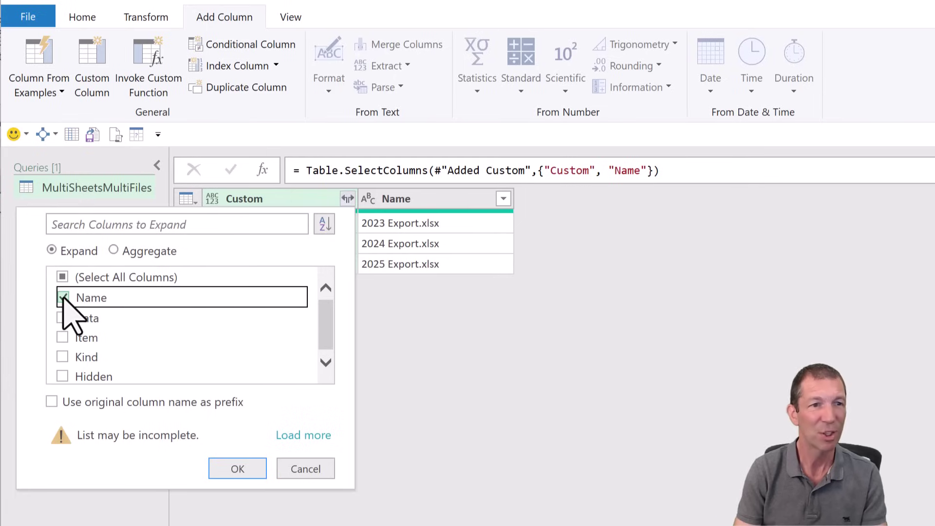
left_click(62, 356)
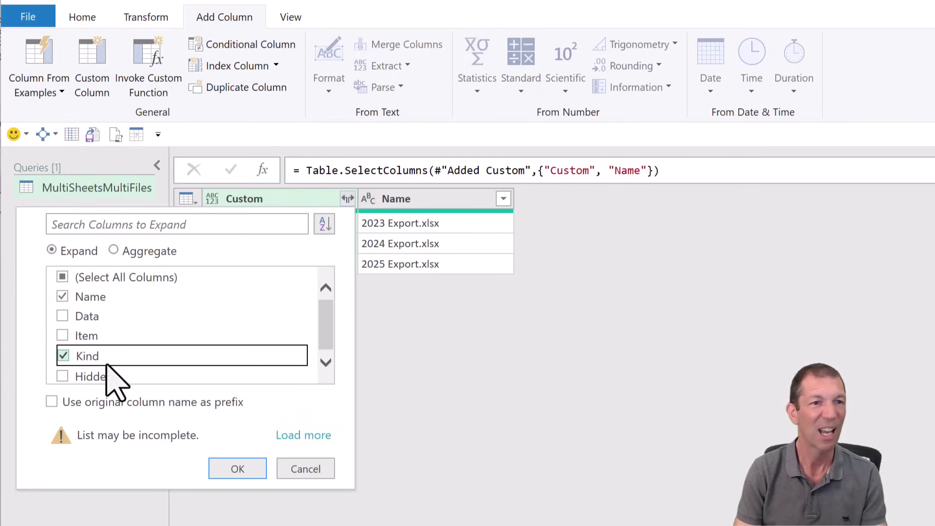
left_click(63, 317)
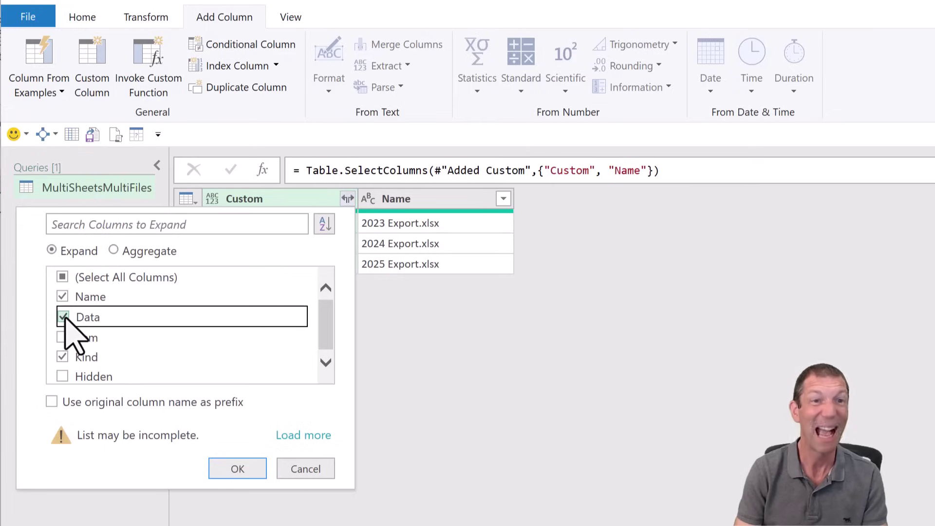
left_click(229, 468)
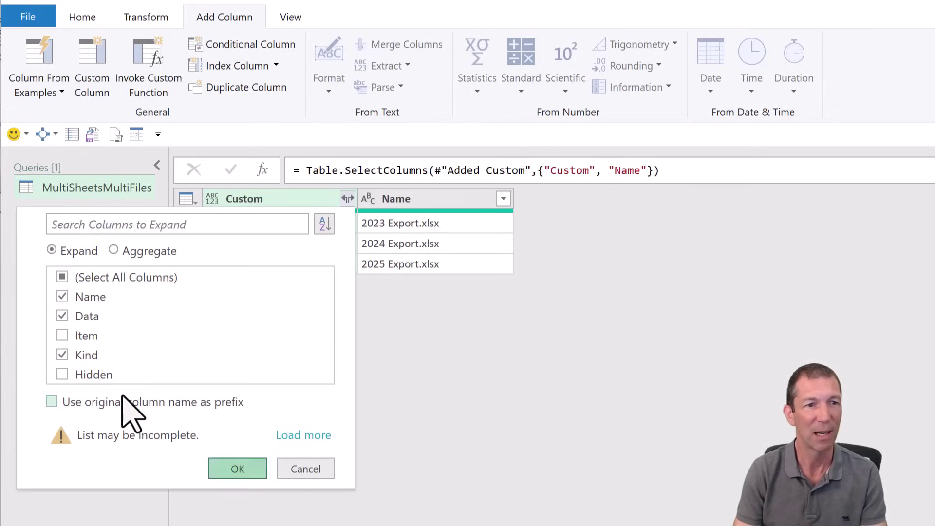
left_click(228, 468)
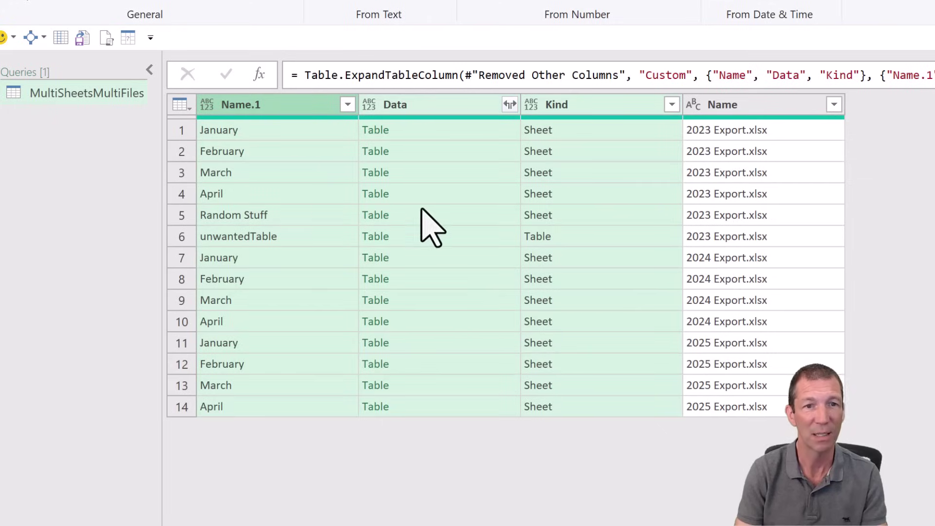
left_click(569, 222)
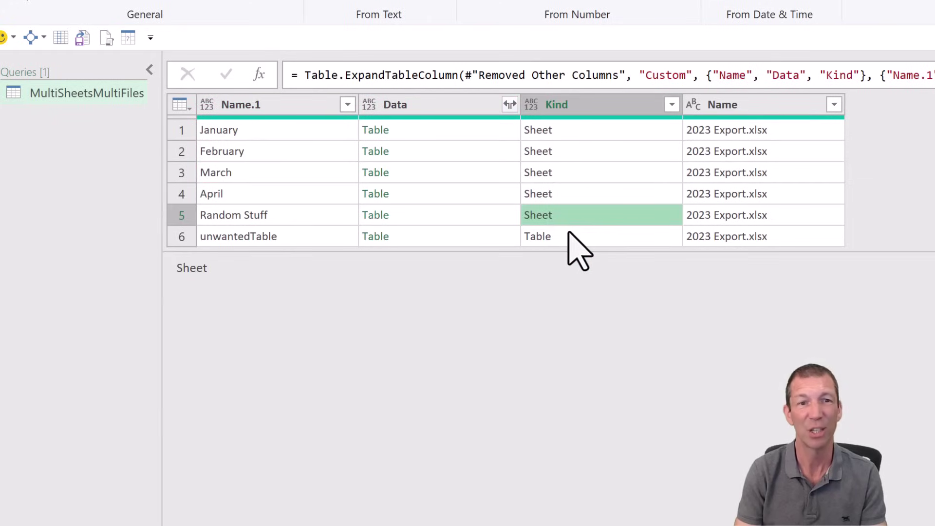
left_click(569, 230)
left_click_drag(574, 251, 576, 329)
scroll(606, 255, "down", 1)
scroll(607, 255, "up", 1)
left_click(758, 155)
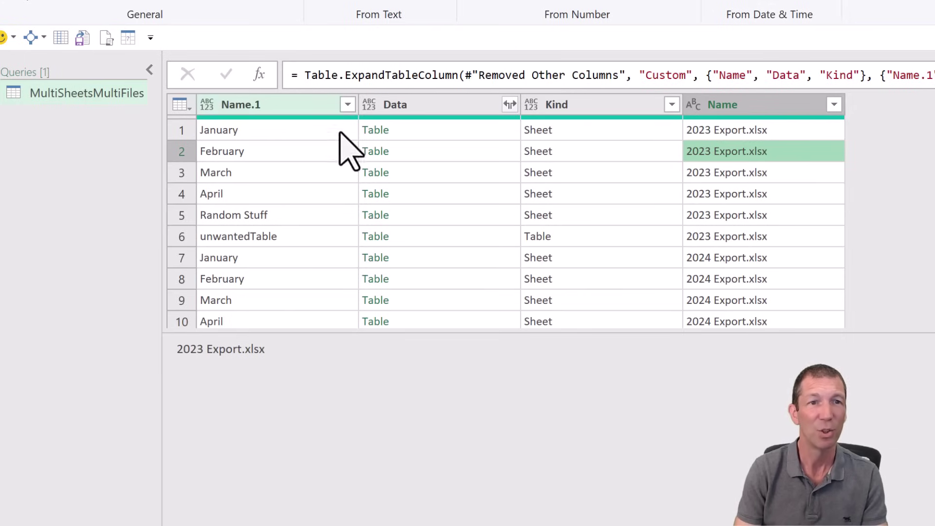
- Filter Name.1 to exclude Random Stuff and unwantedTable, then select the Data column
left_click(348, 105)
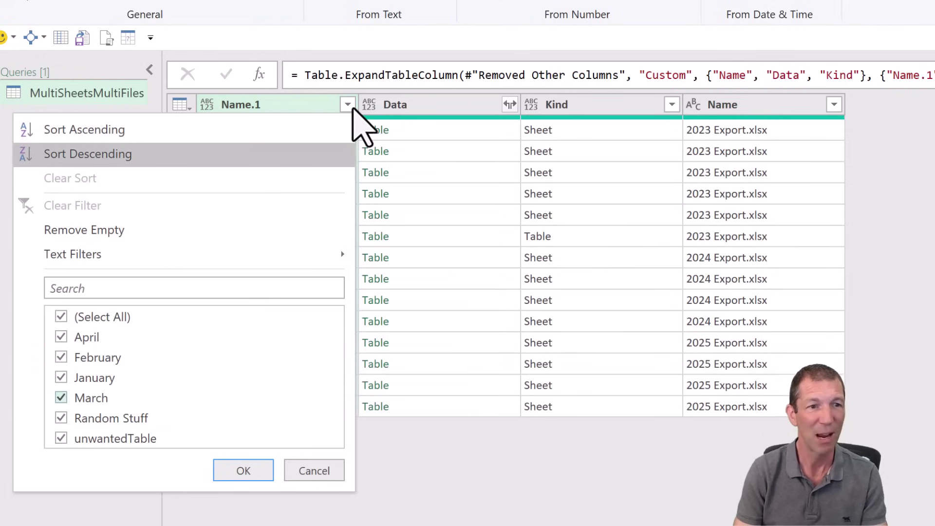
left_click(60, 418)
left_click(61, 438)
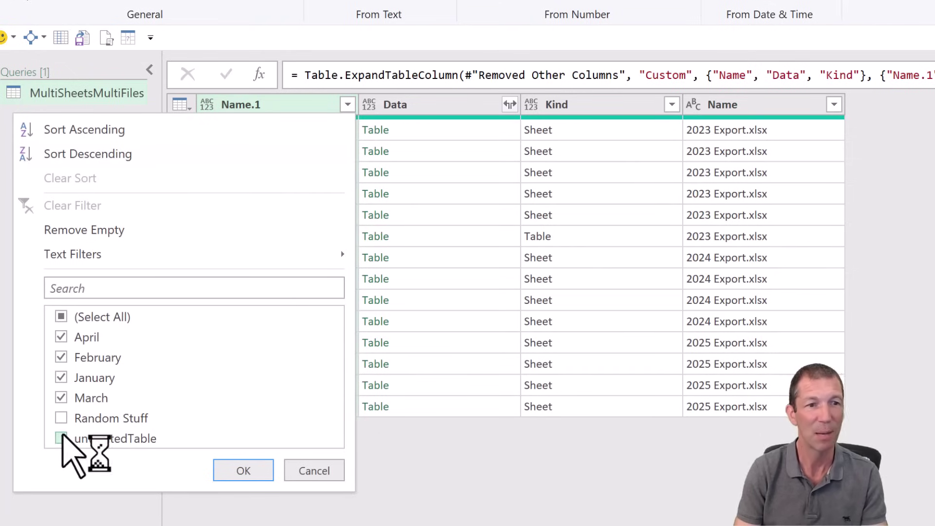
left_click(247, 475)
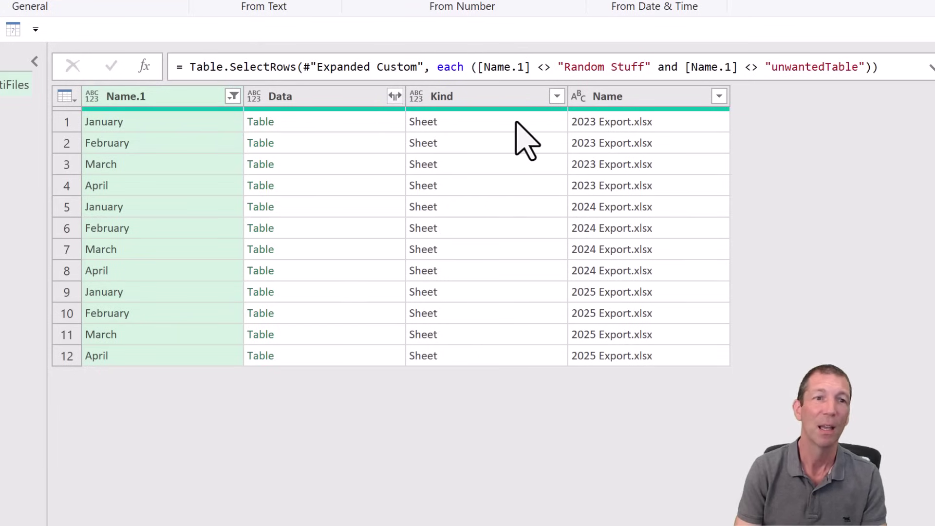
mouse_move(518, 123)
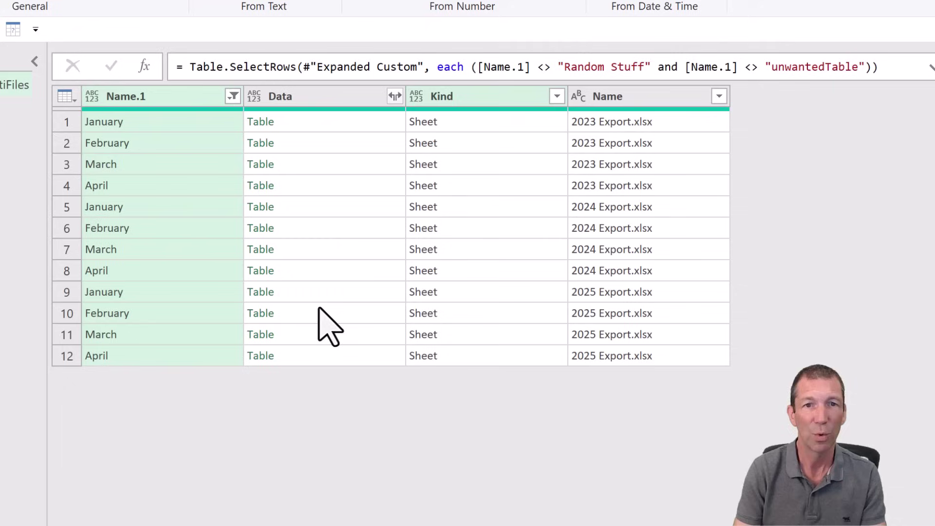
left_click(330, 99)
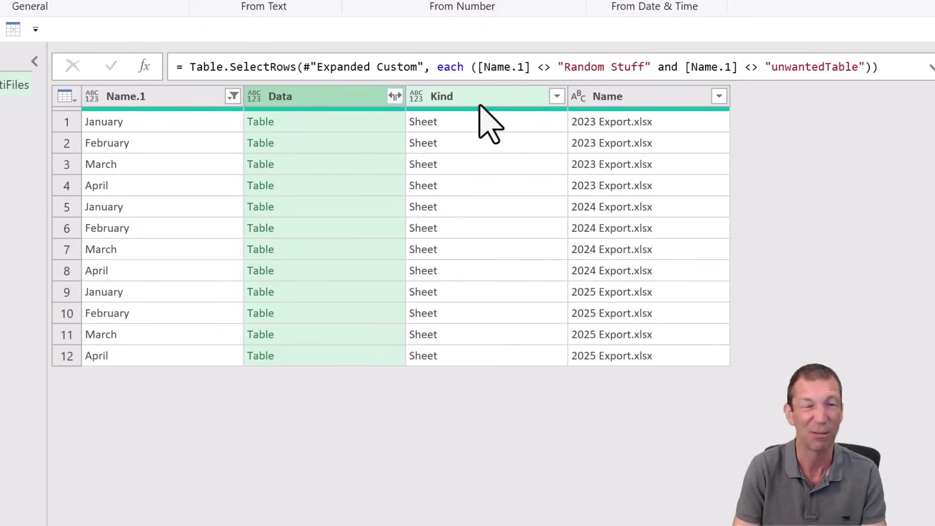
- Show the Data column's expand options listing Column1 through Column4
left_click(394, 96)
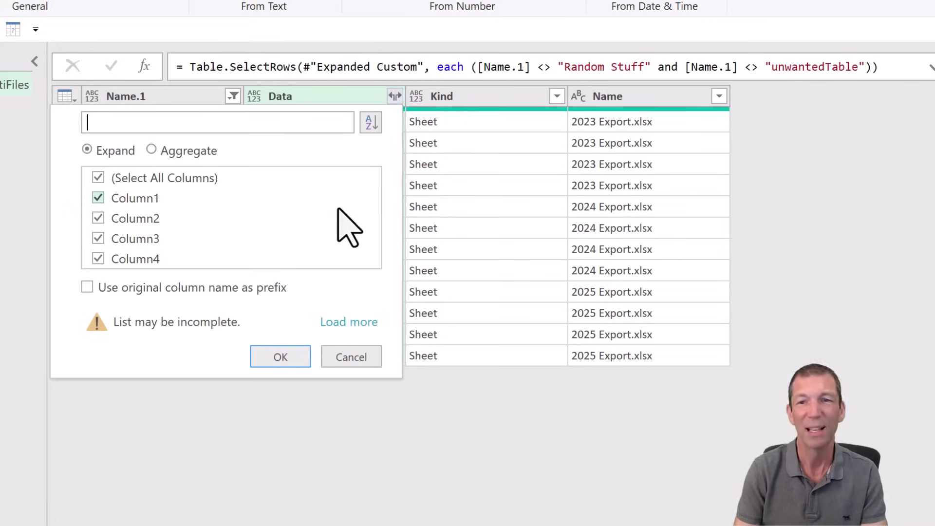
- Expand Data into Column1–Column4 and inspect the repeated header value in row 8
left_click(280, 357)
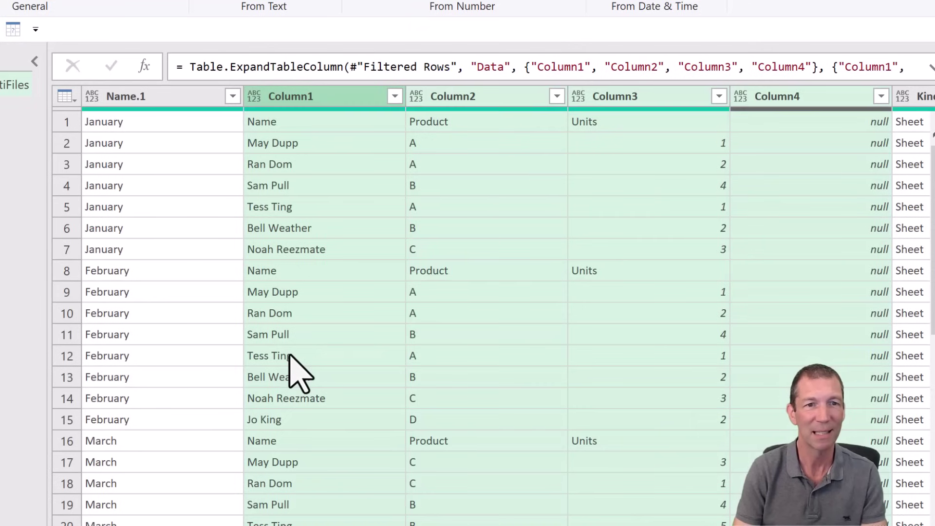
scroll(300, 373, "down", 14)
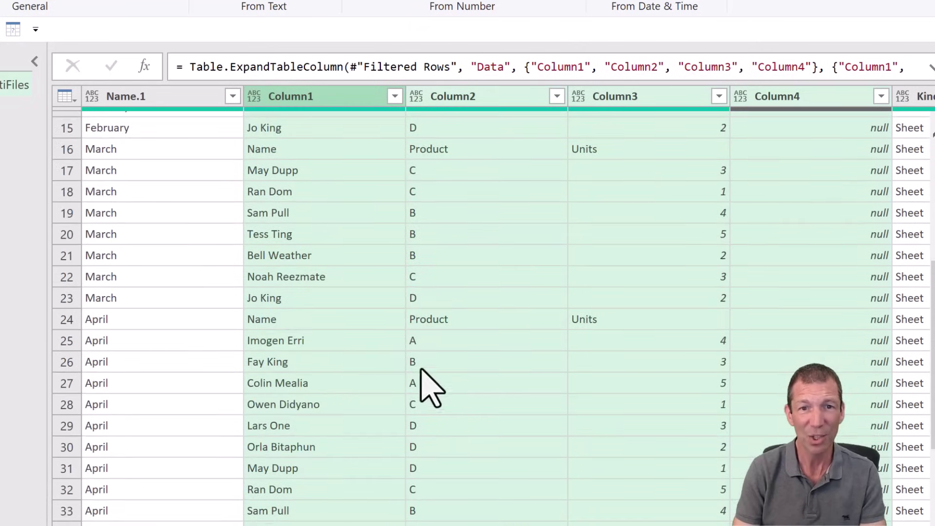
scroll(509, 380, "up", 14)
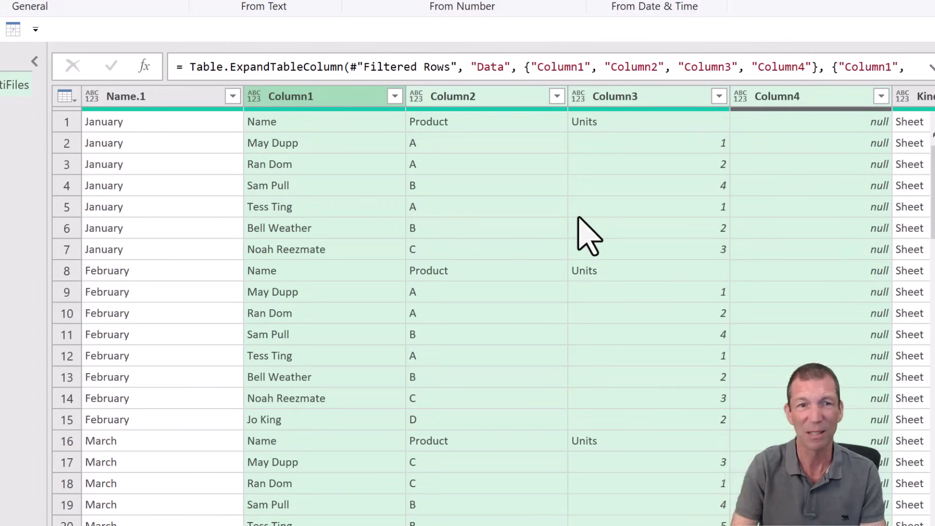
left_click(321, 272)
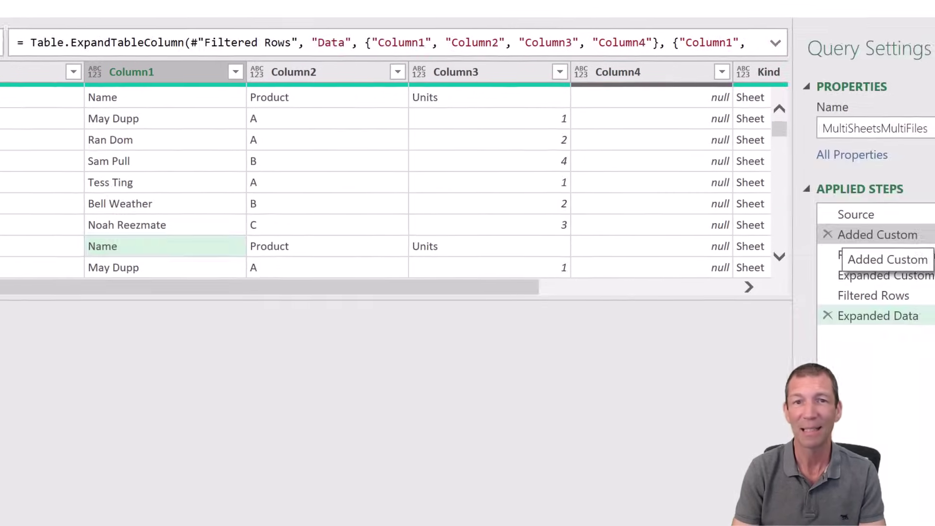
- Change the Added Custom step to Excel.Workbook([Content],true) so sheet headers are promoted
left_click(928, 233)
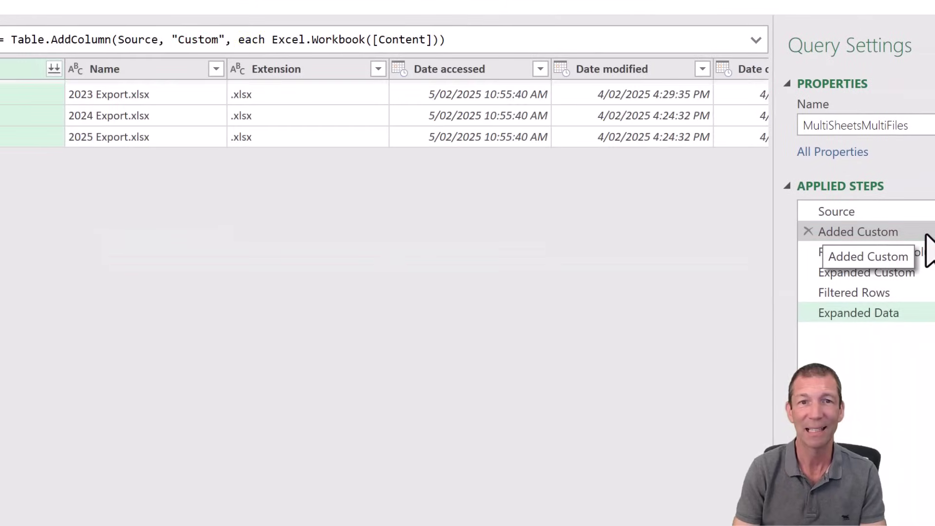
left_click(432, 39)
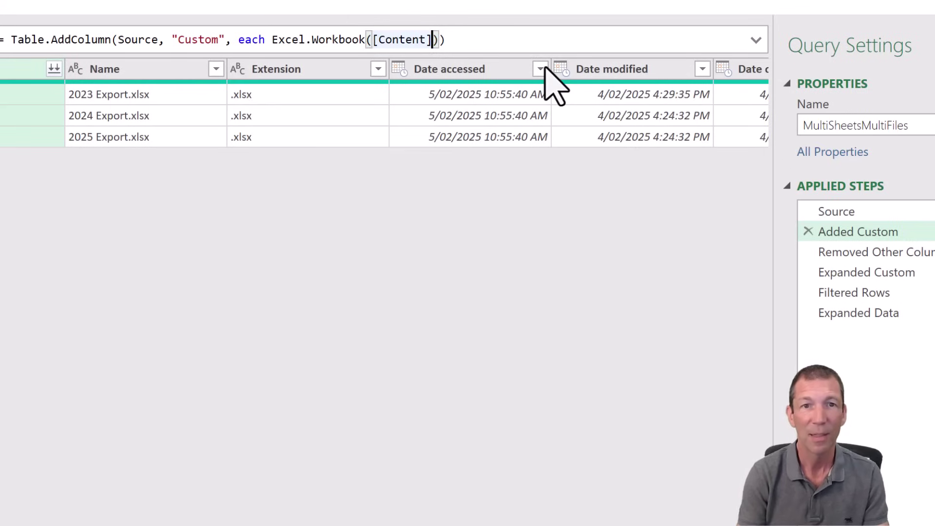
type(",")
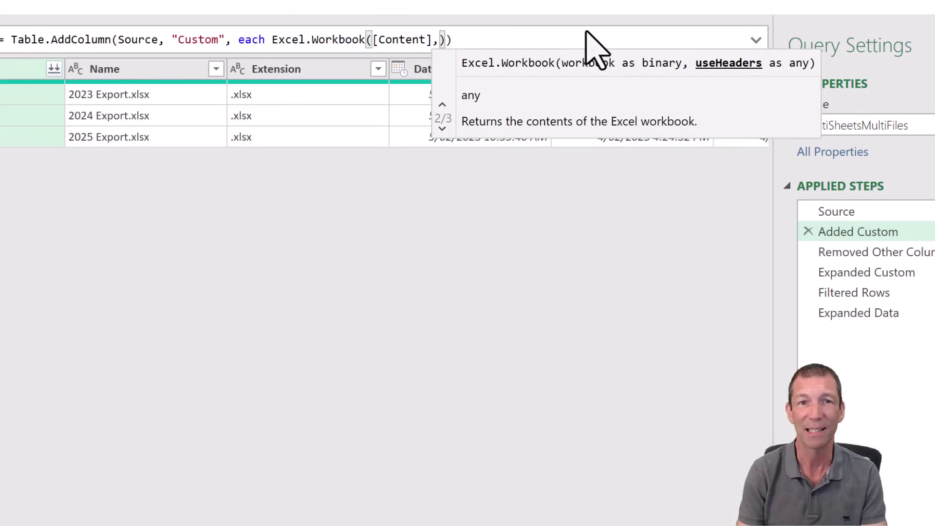
type("tru")
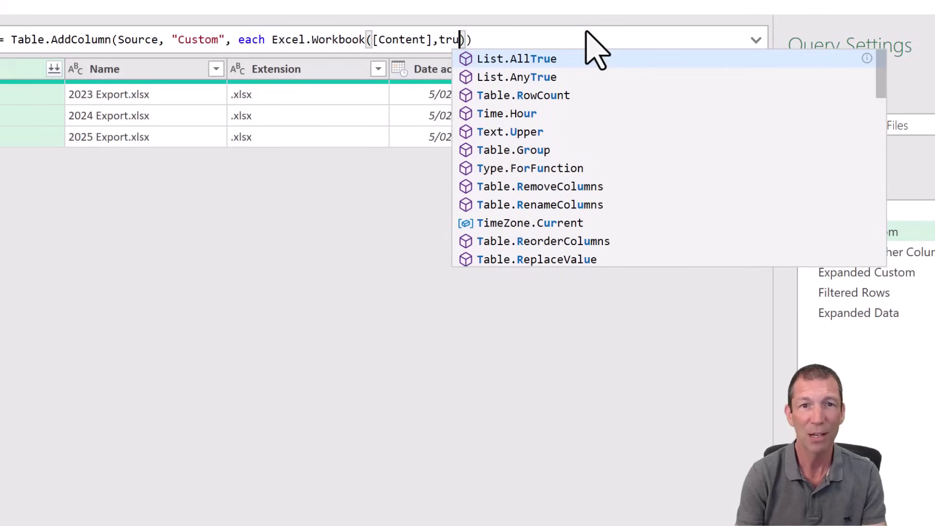
type("e")
key("Return")
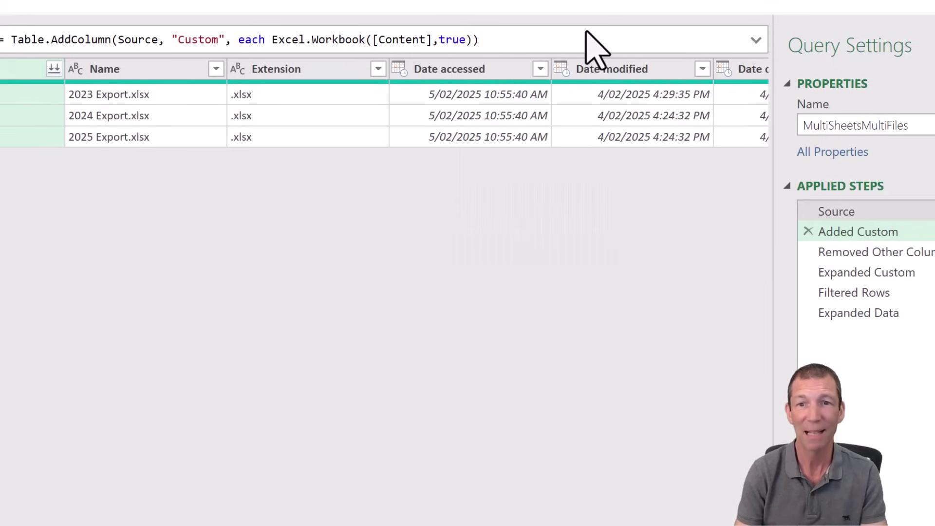
- Replace the old Expanded Data step by expanding Data into Name, Product and Units, excluding Column4
left_click(891, 295)
left_click(881, 314)
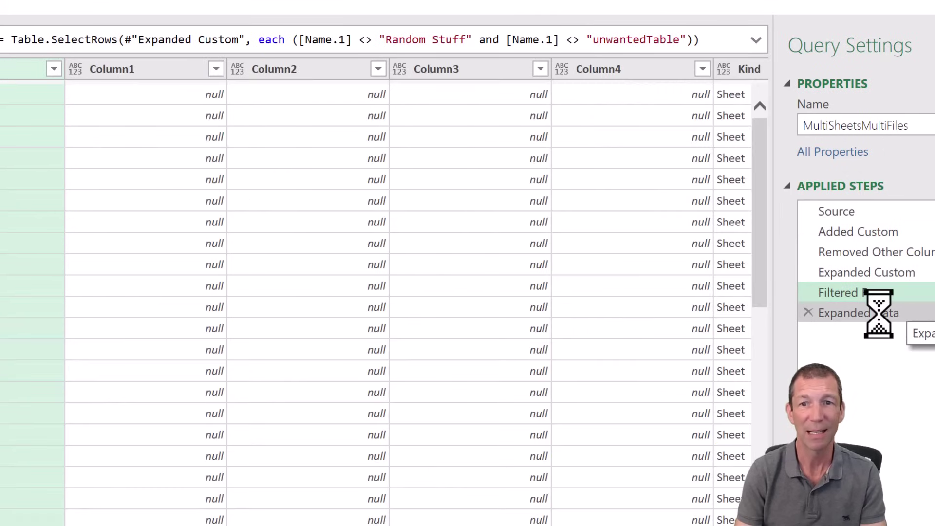
left_click(806, 312)
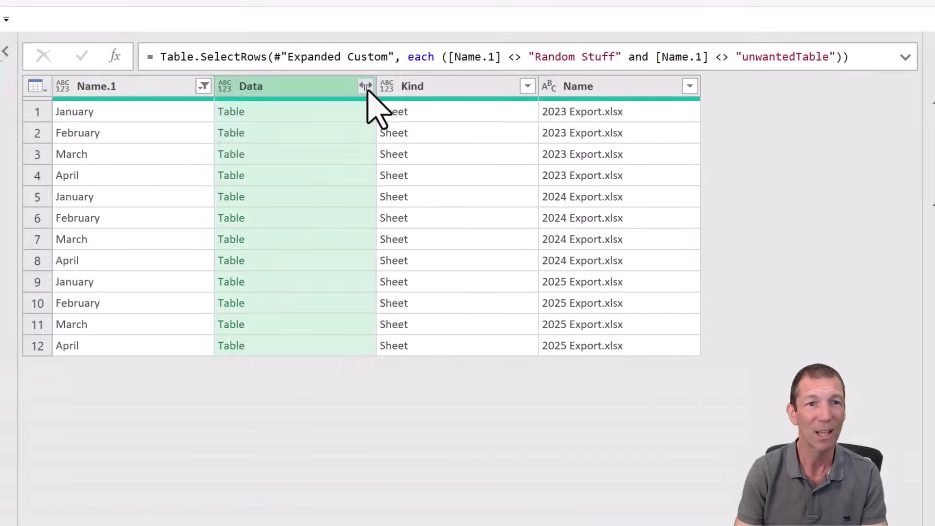
left_click(265, 74)
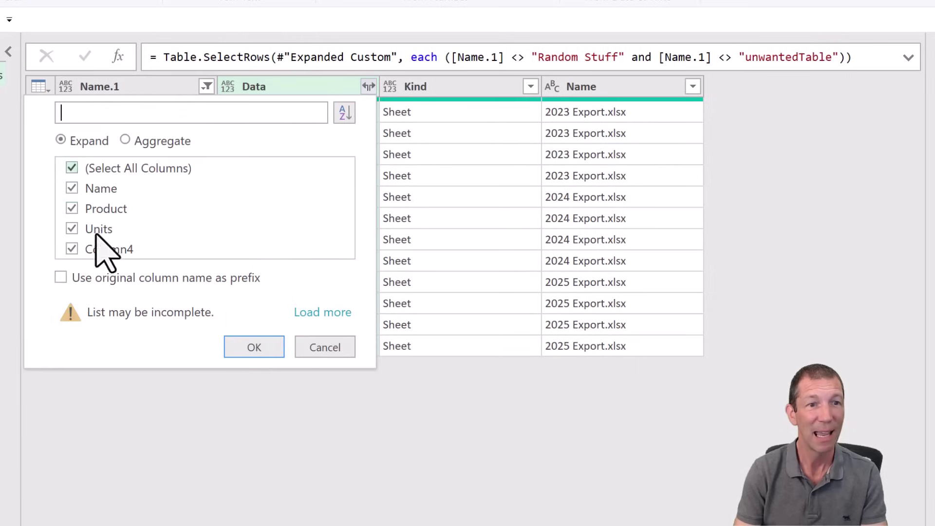
left_click(72, 249)
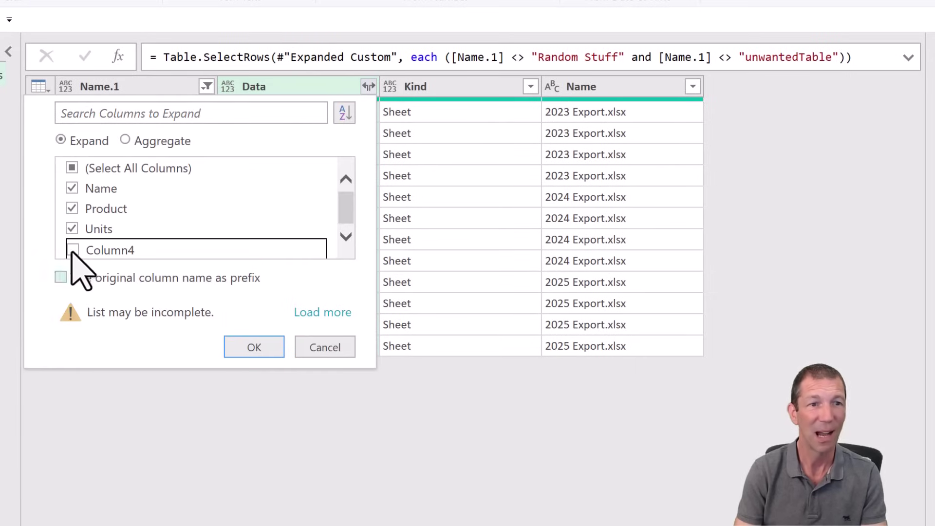
left_click(255, 348)
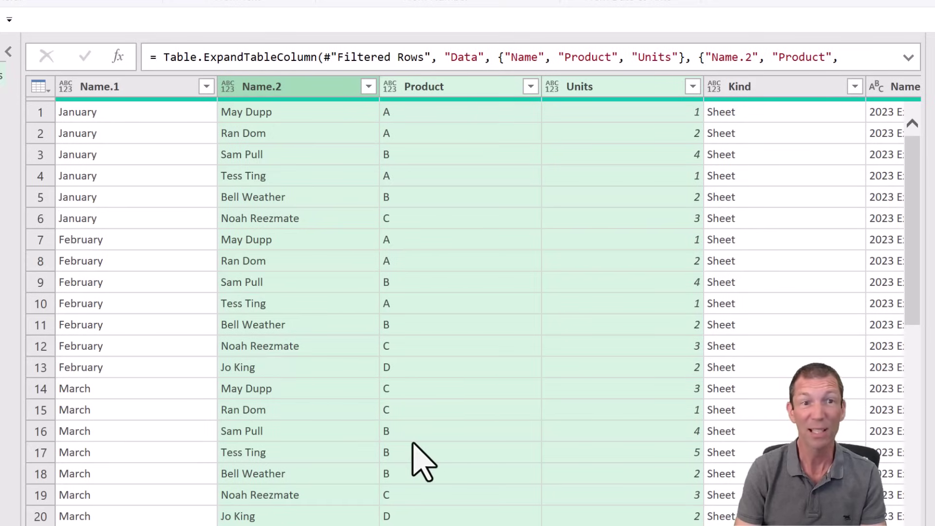
left_click(173, 92)
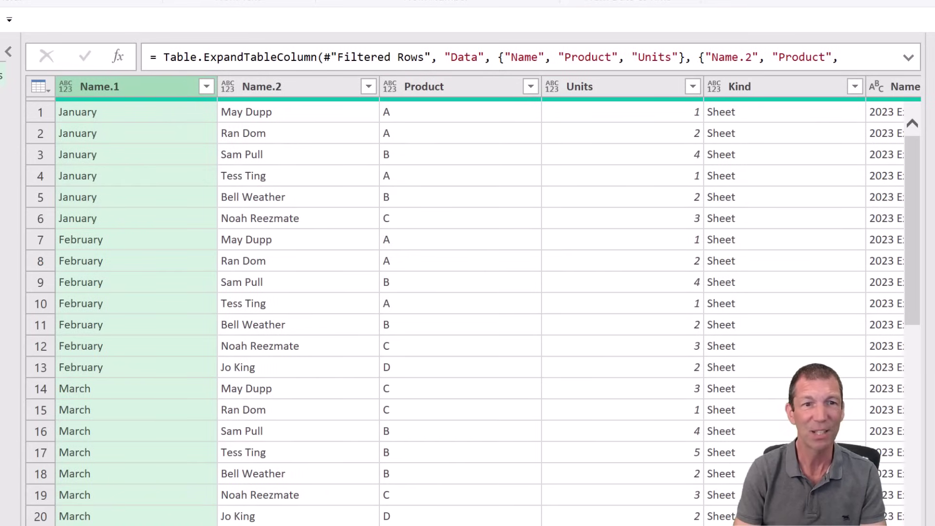
key("Delete")
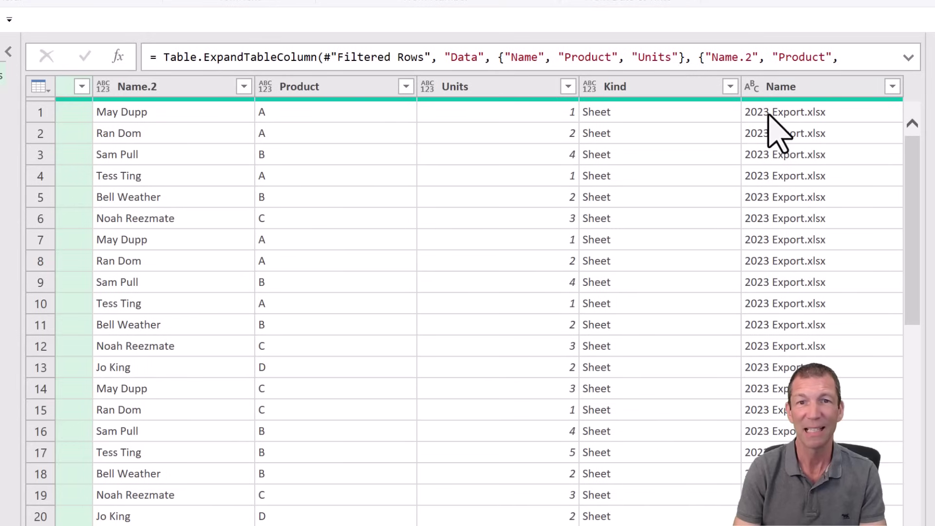
key("ctrl+z")
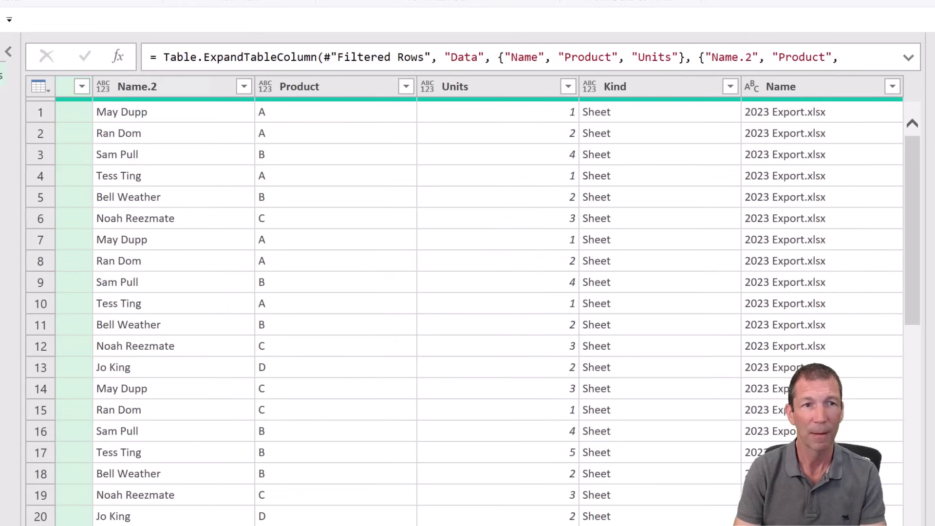
left_click(781, 91)
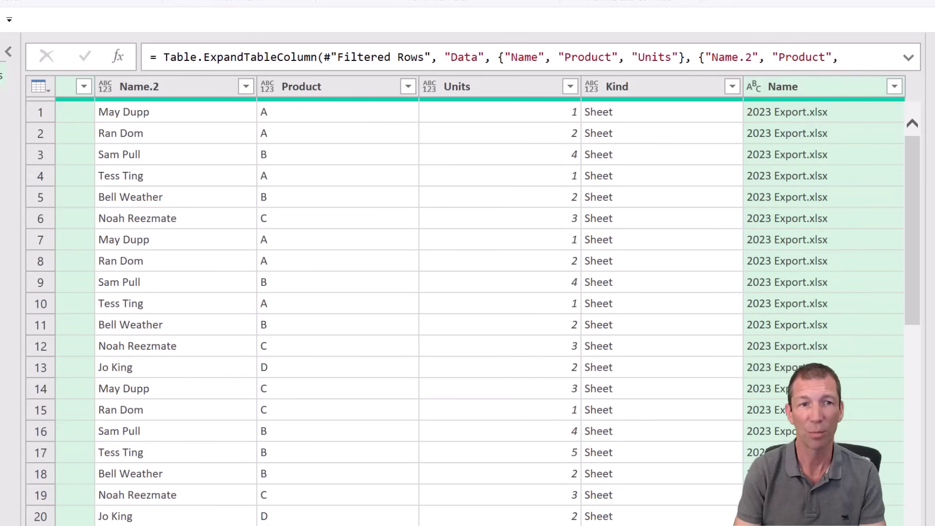
- Build a column from examples on Name, entering '01 January 2023' for row 1
right_click(836, 90)
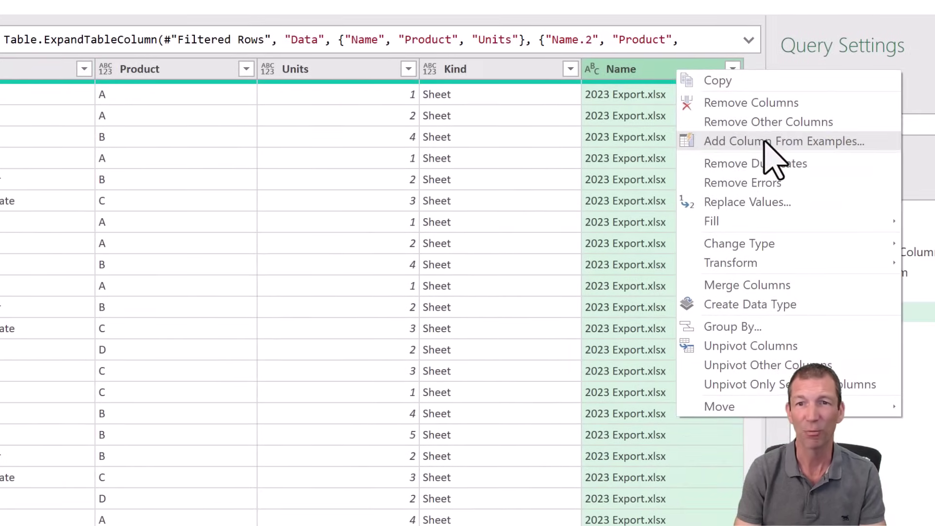
left_click(916, 158)
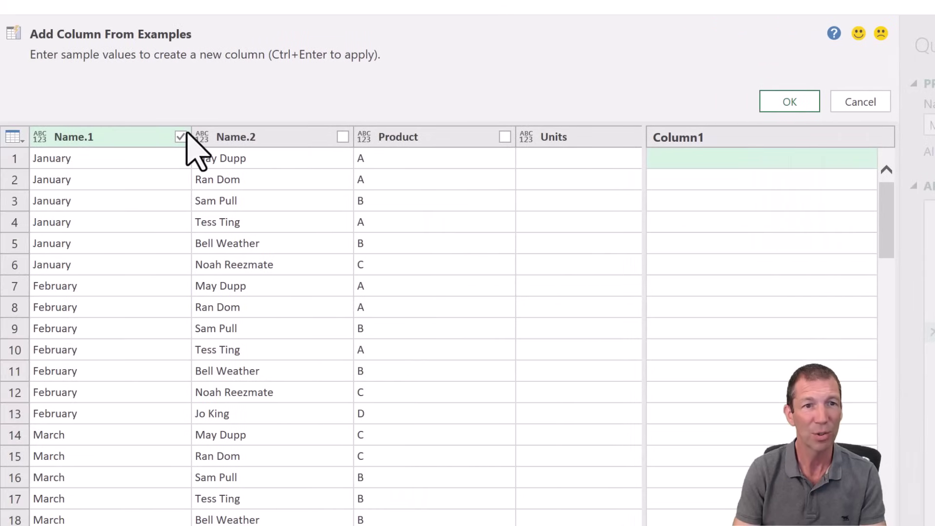
scroll(321, 332, "right", 5)
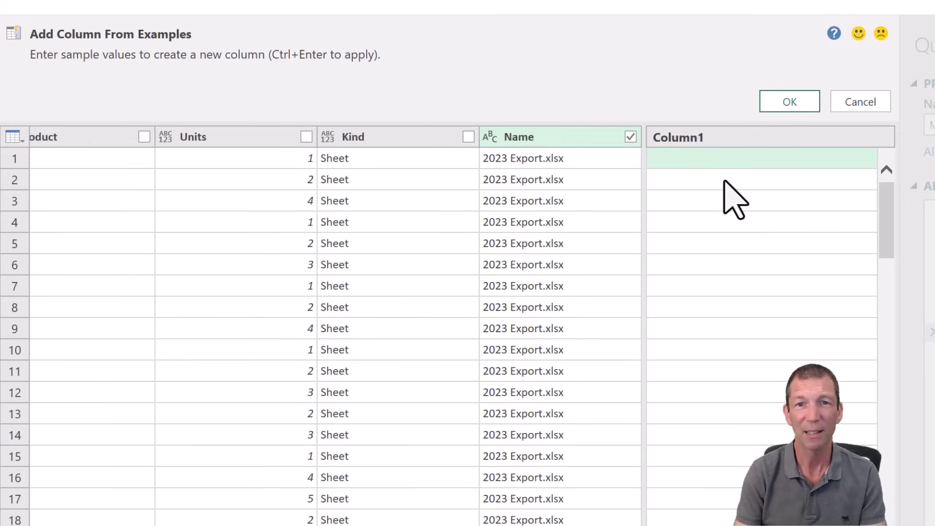
left_click(714, 158)
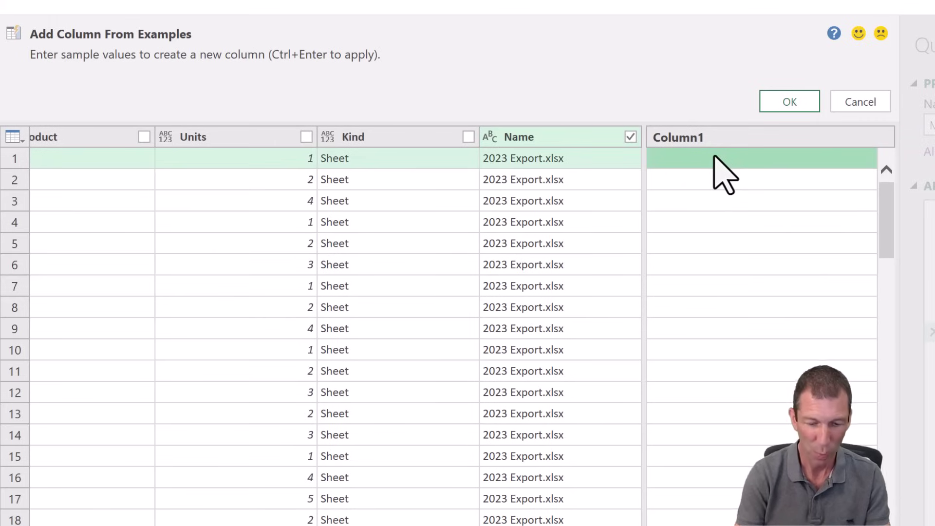
type("0")
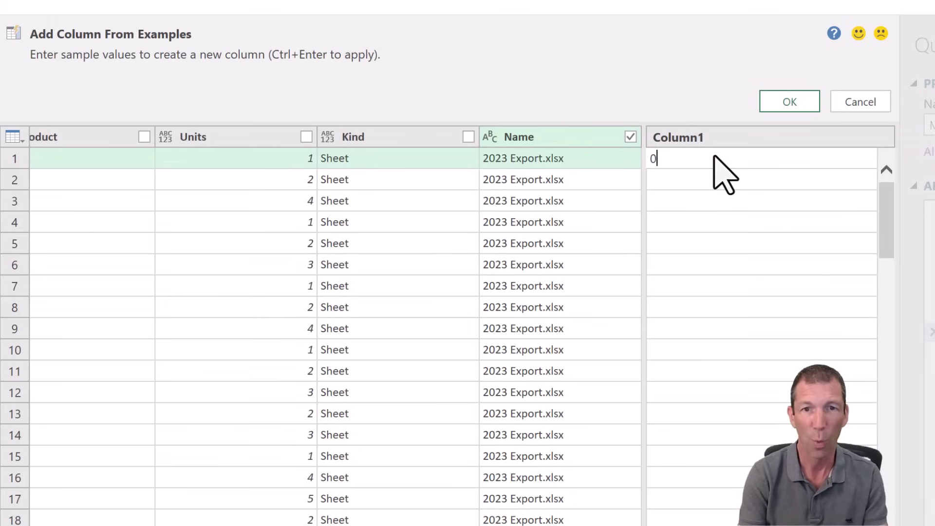
type("1 Januaru")
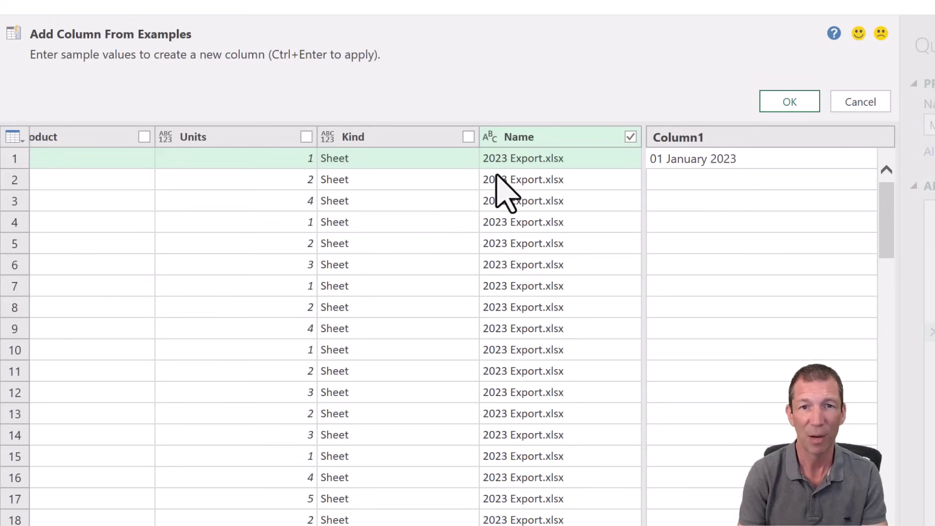
key("Return")
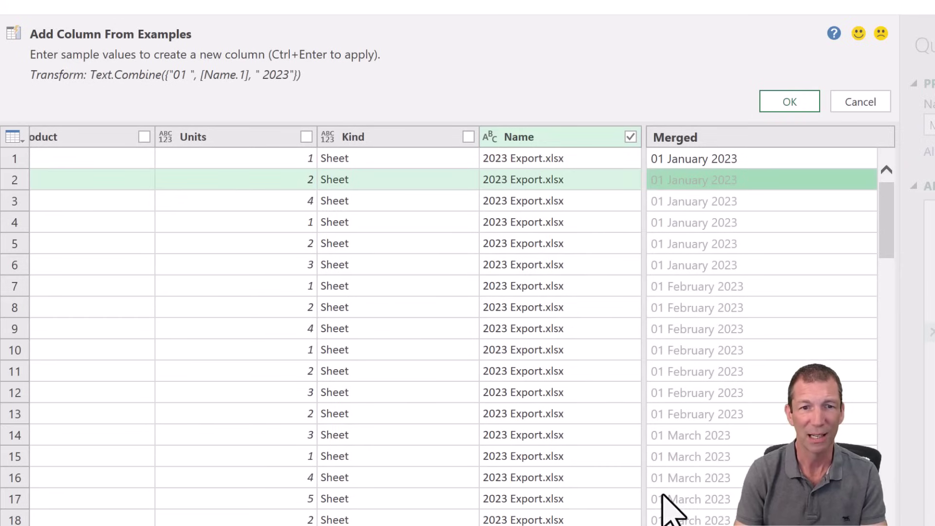
scroll(662, 494, "down", 9)
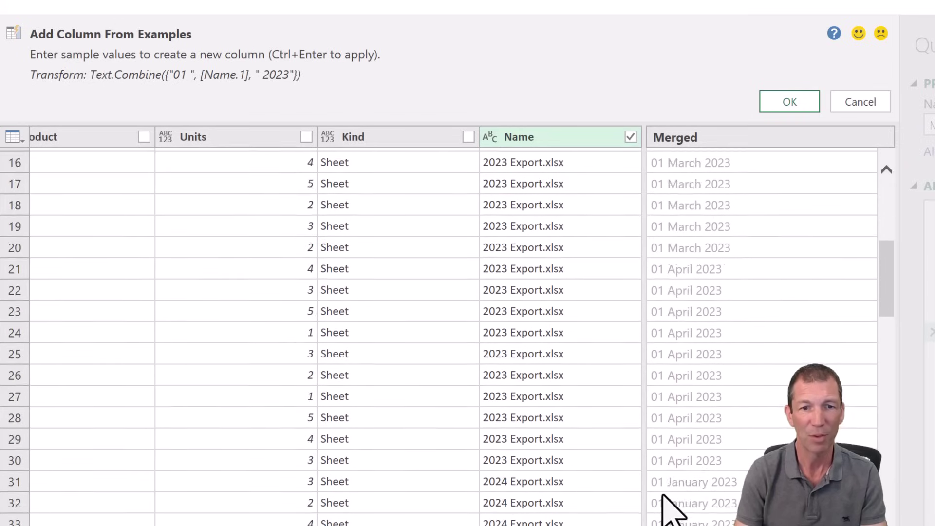
left_click(713, 379)
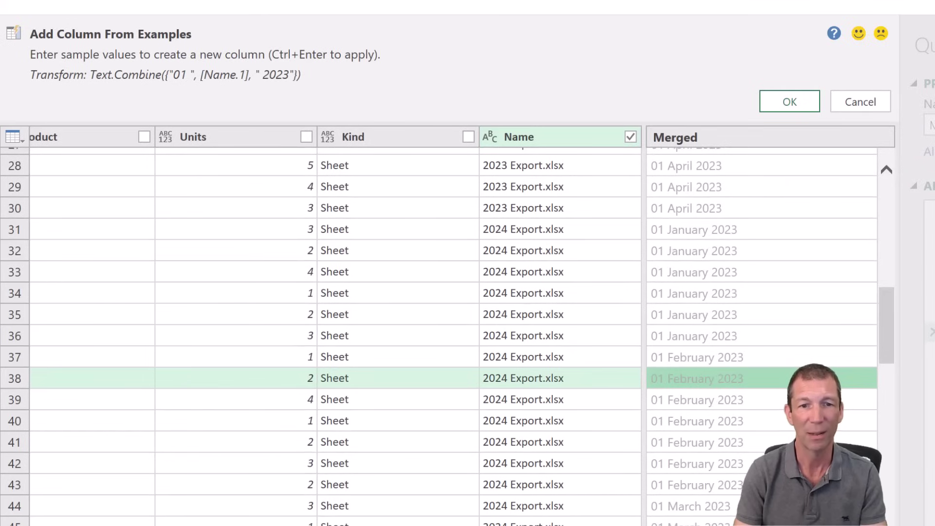
scroll(336, 336, "left", 10)
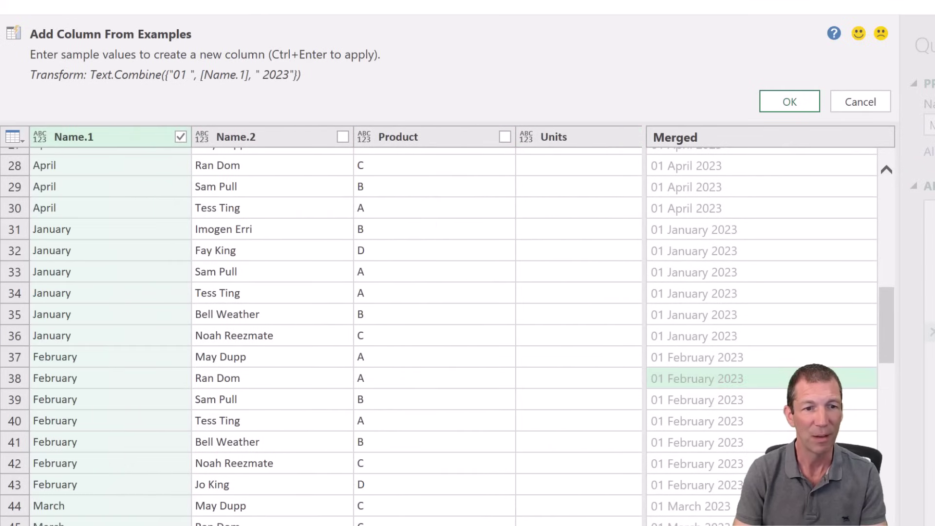
scroll(336, 336, "right", 10)
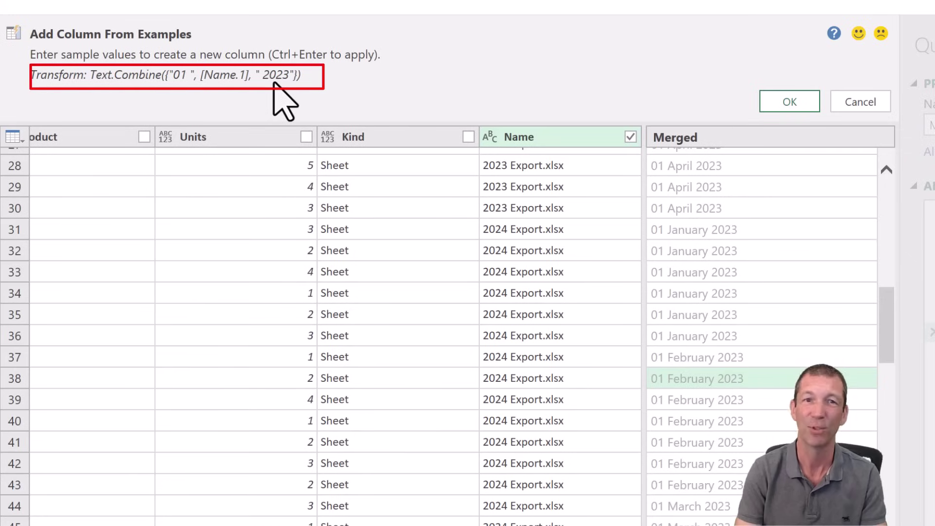
- Correct row 38's example date to 01 February 2024 so the year comes from the file name
left_click(731, 378)
left_click(733, 381)
double_click(733, 378)
left_click(756, 379)
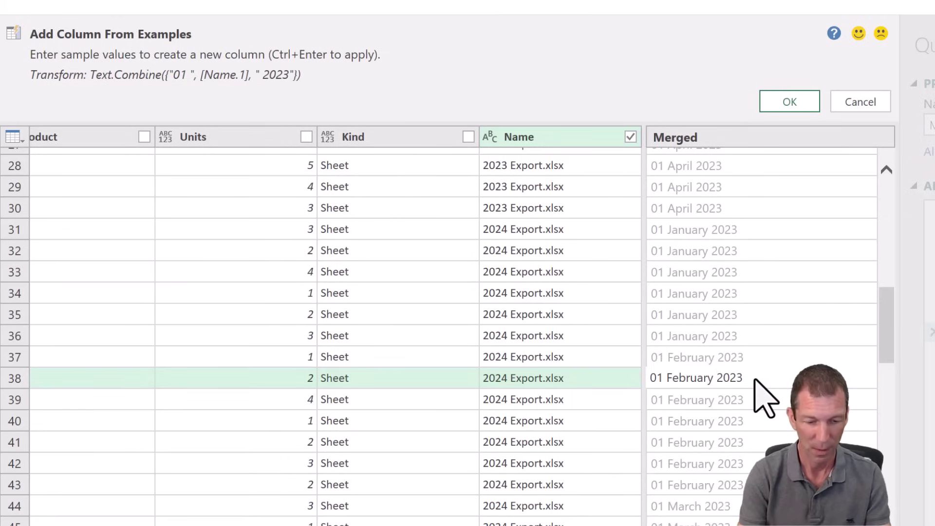
type("2024")
key("Return")
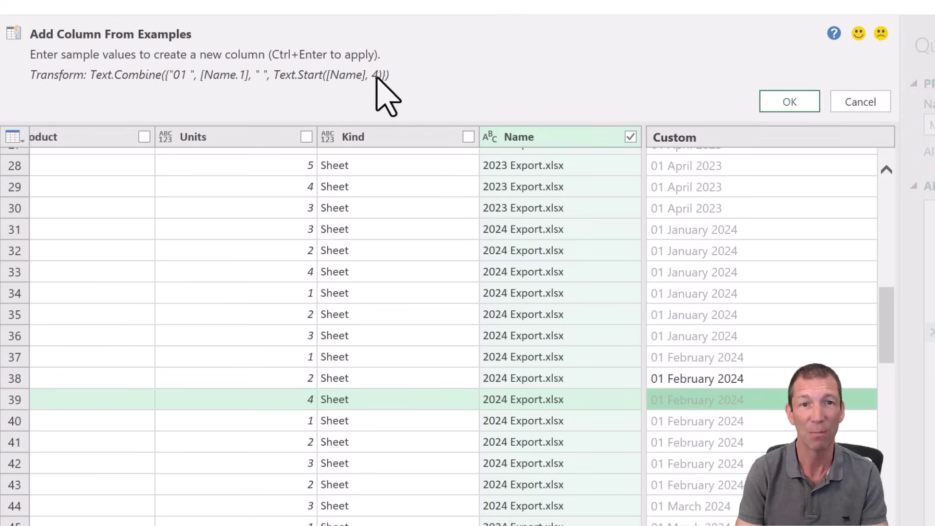
- Rename the new example column to Date and add it to the query
left_click(732, 139)
double_click(732, 140)
type("Date")
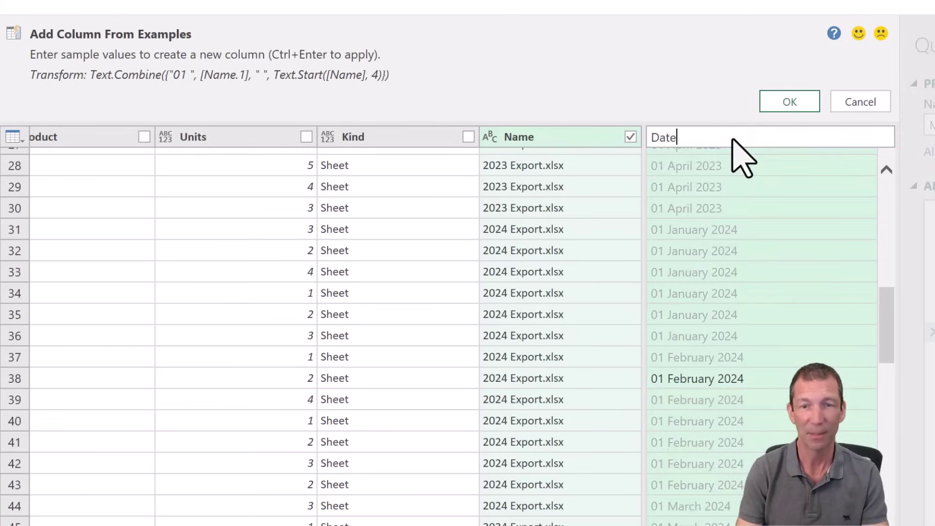
key("Return")
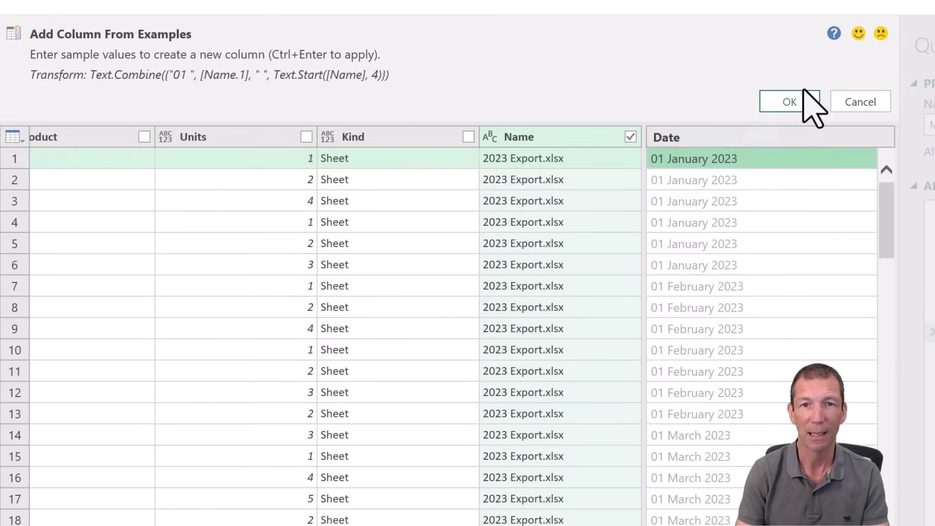
left_click(790, 102)
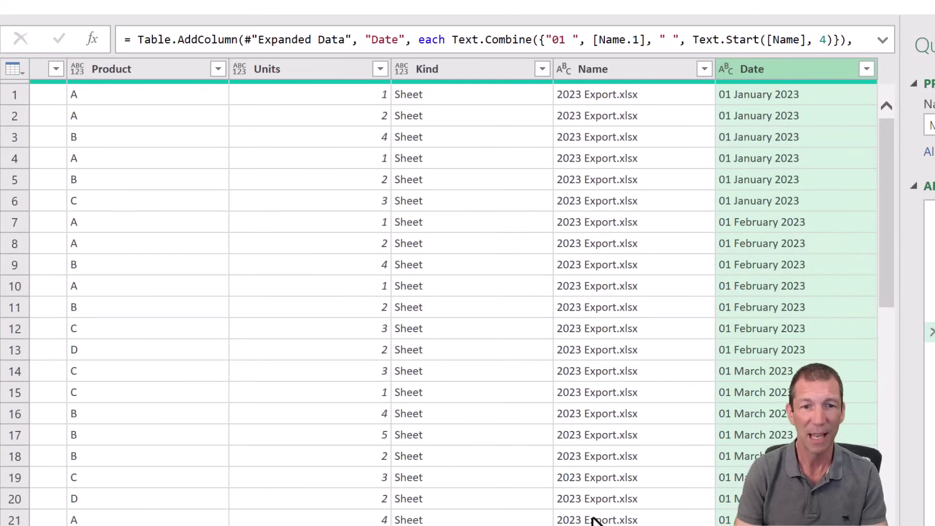
- Keep only the Date, Name.2, Product and Units columns, removing all others
scroll(453, 292, "left", 3)
scroll(462, 292, "left", 1)
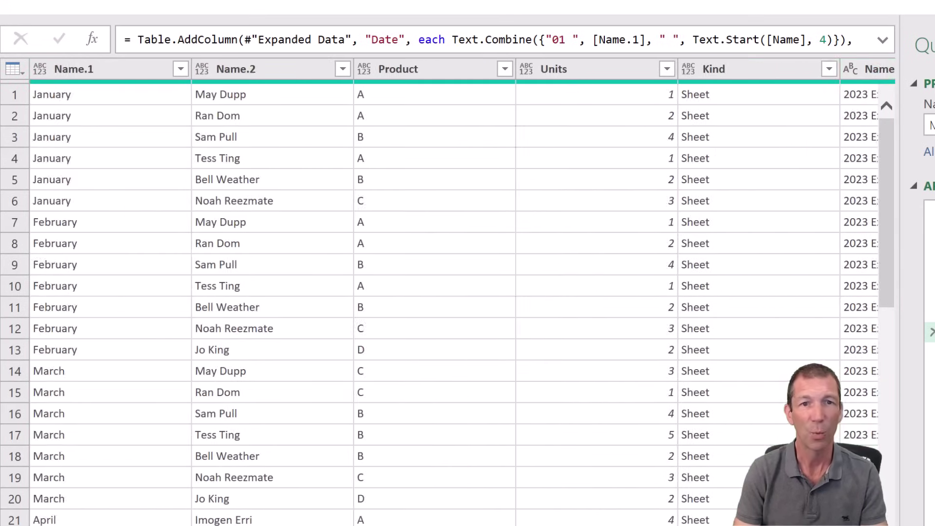
left_click(251, 68)
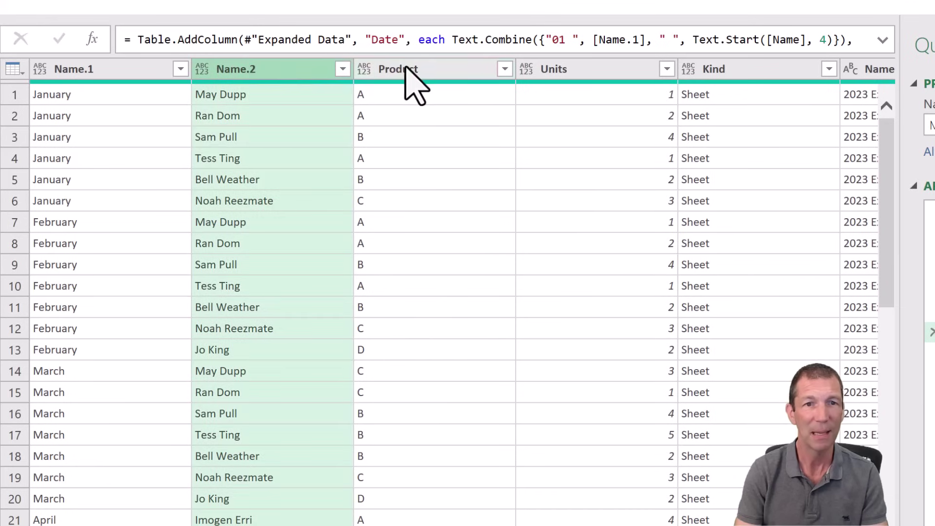
left_click(438, 69, "ctrl")
left_click(590, 69, "ctrl")
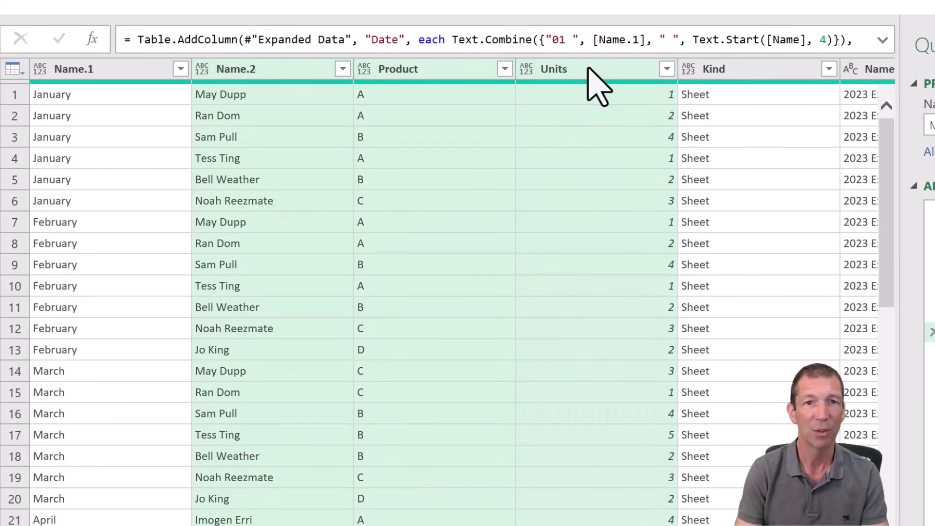
right_click(590, 69)
left_click(709, 119)
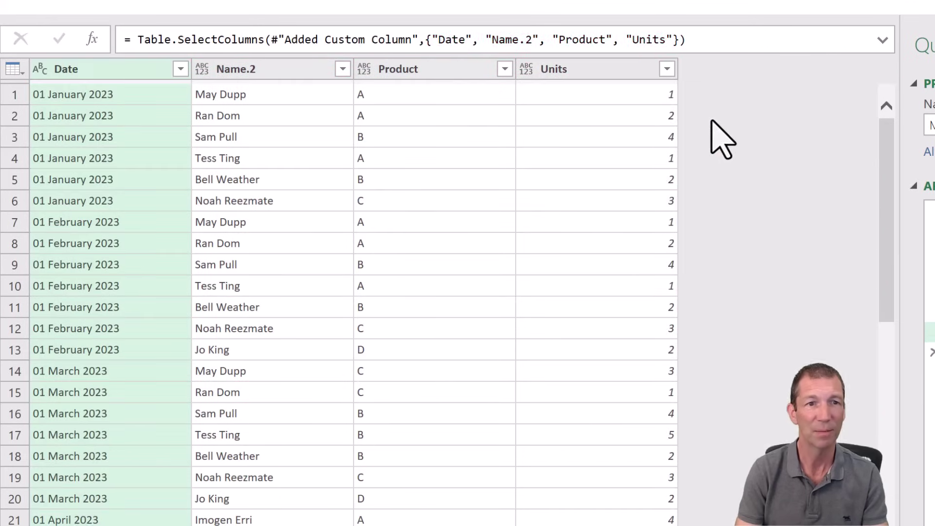
- Detect data types for all columns, then rename Name.2 to Name
left_click(288, 221)
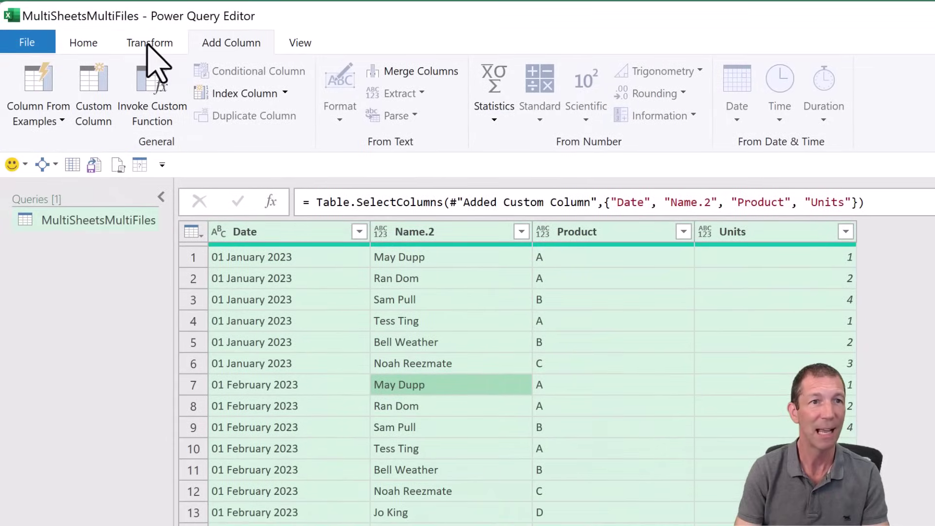
left_click(150, 39)
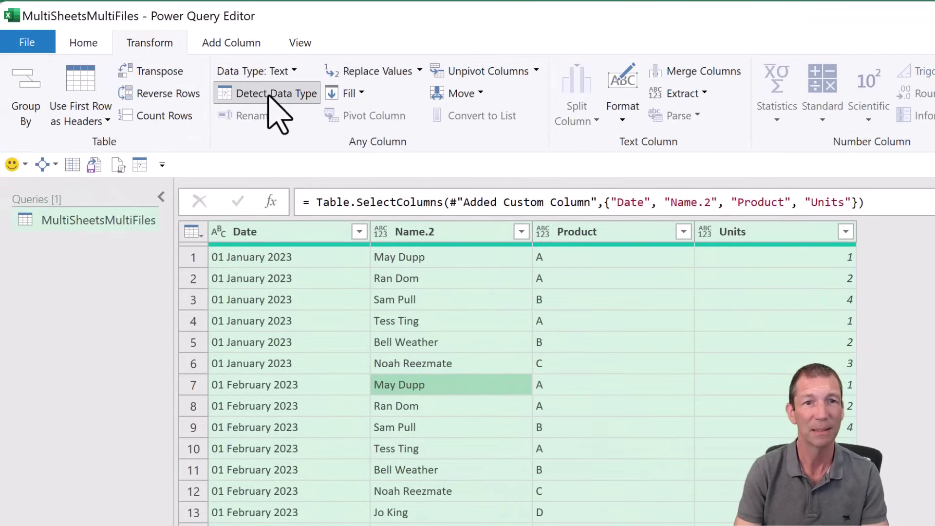
left_click(268, 96)
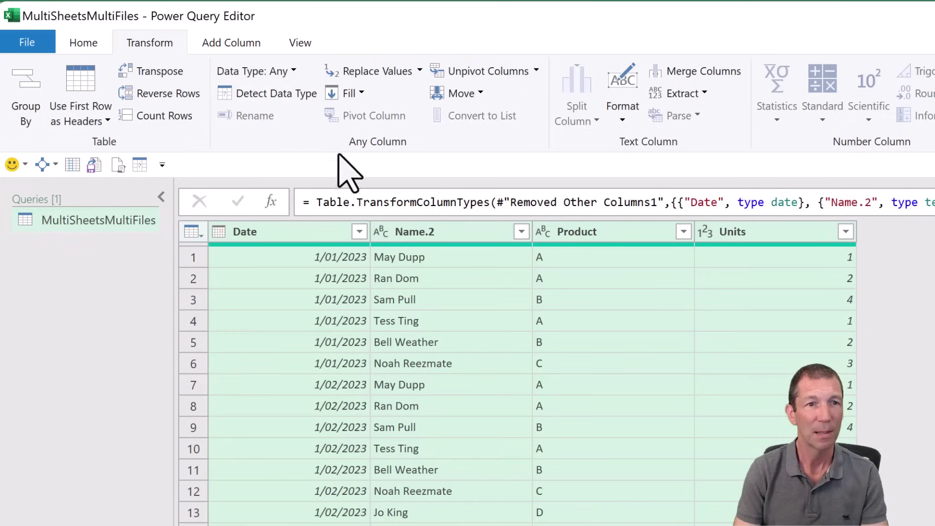
double_click(430, 232)
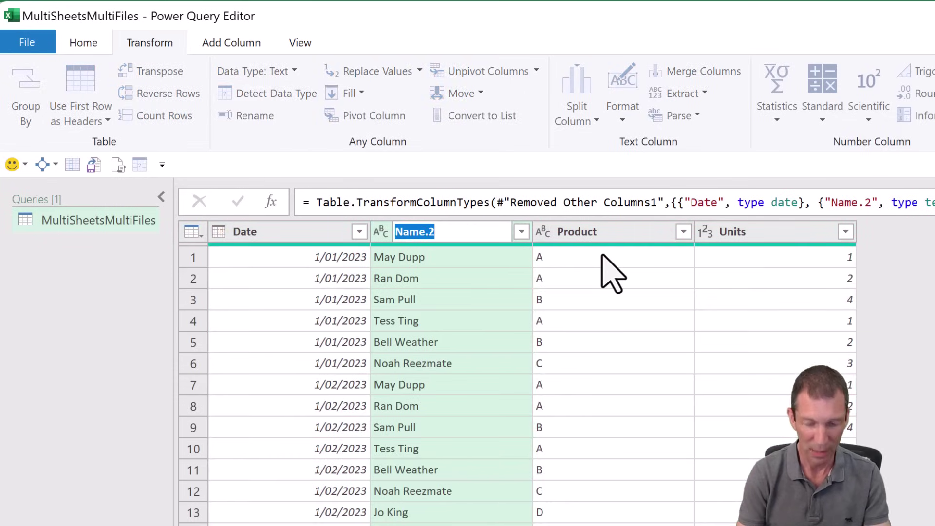
type("Name")
key("Return")
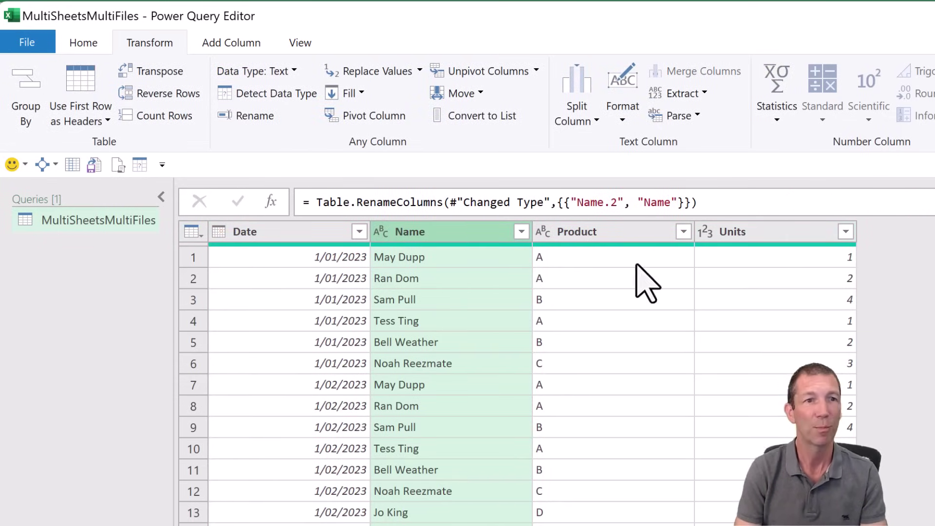
- Convert the Date column to end-of-month dates such as 31/01/2023 and 28/02/2023
right_click(291, 234)
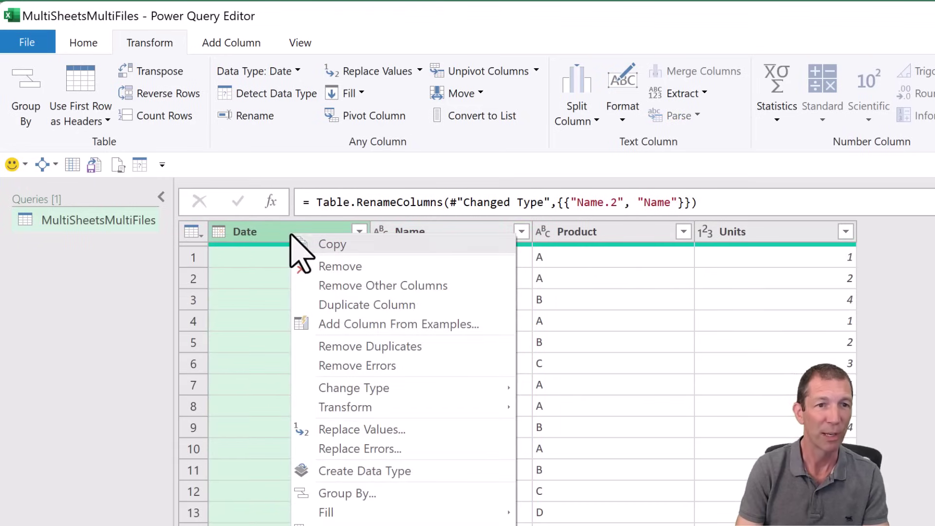
mouse_move(372, 412)
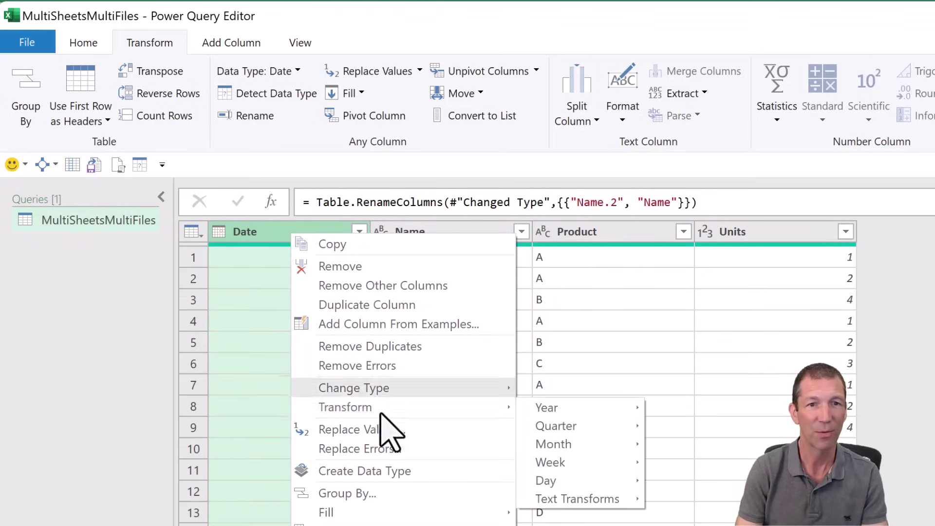
mouse_move(600, 444)
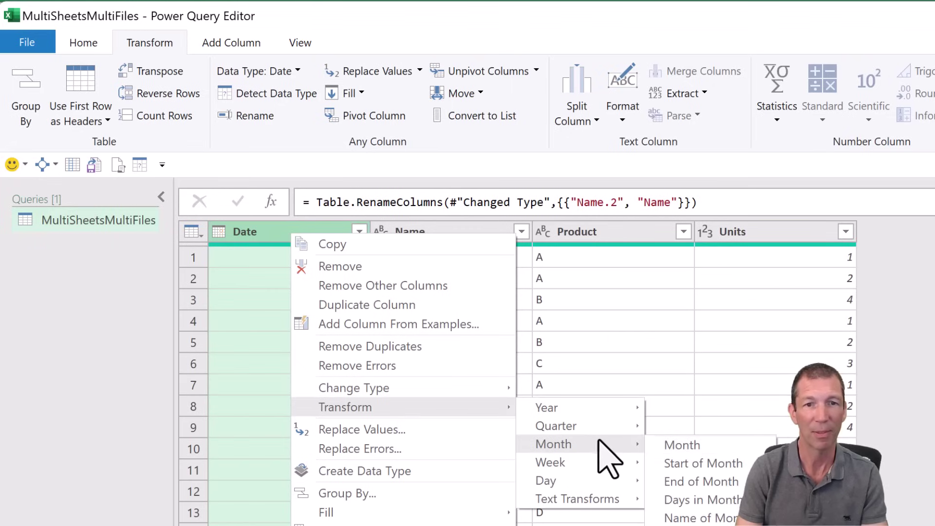
left_click(704, 483)
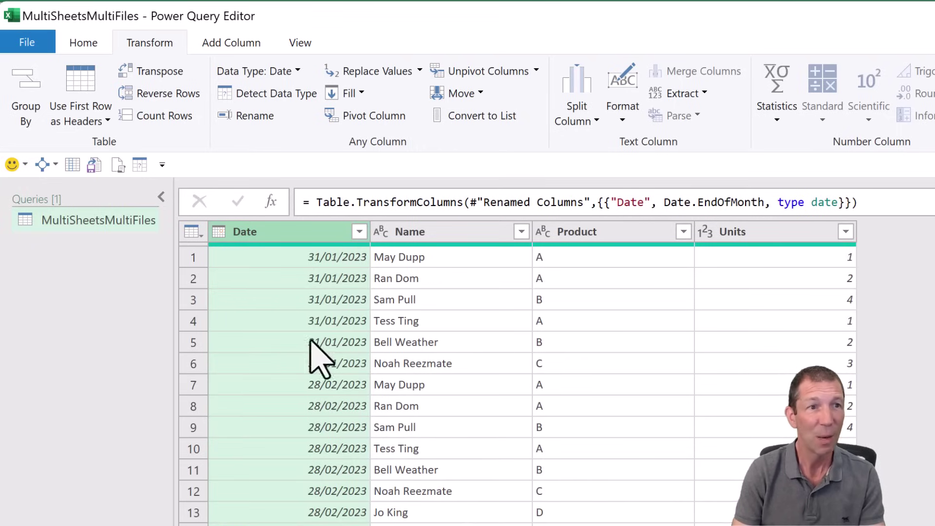
- Close & Load the query, then select MultiSheetsMultiFiles in the Queries & Connections pane
left_click(69, 44)
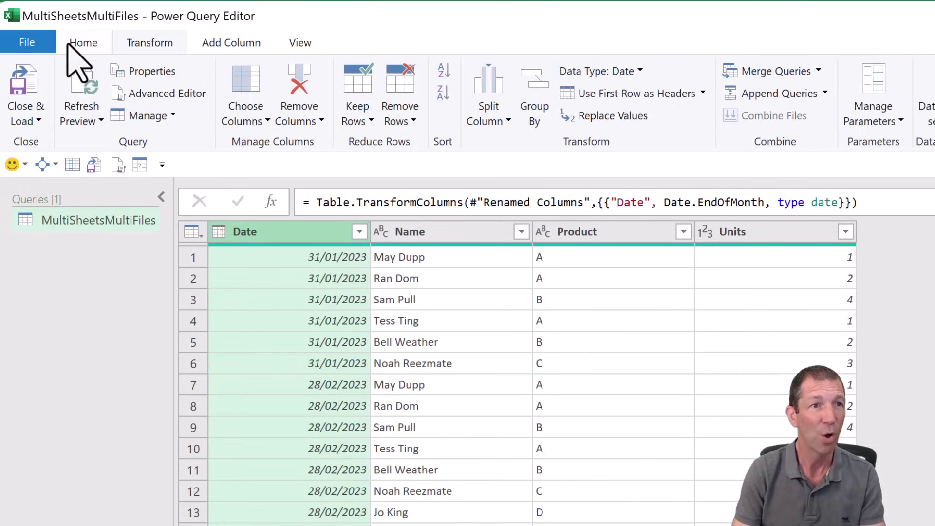
left_click(25, 119)
left_click(37, 140)
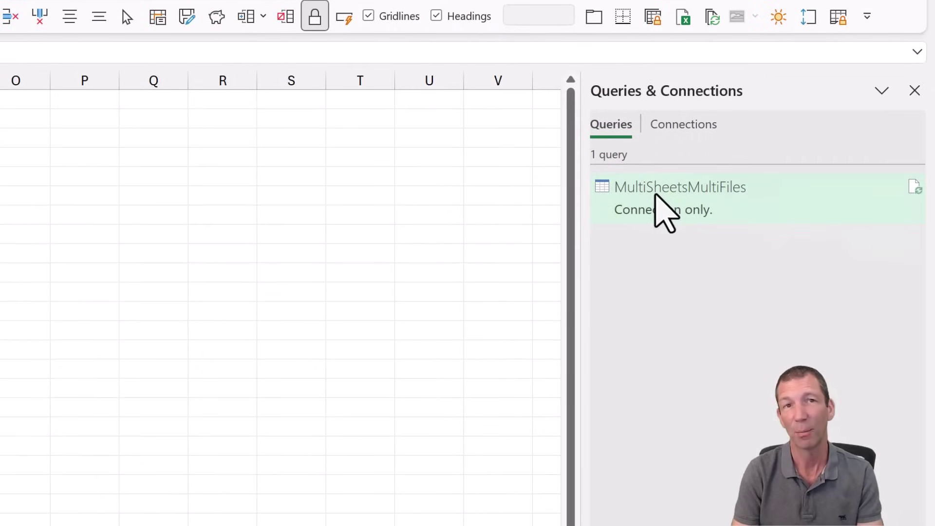
left_click(656, 194)
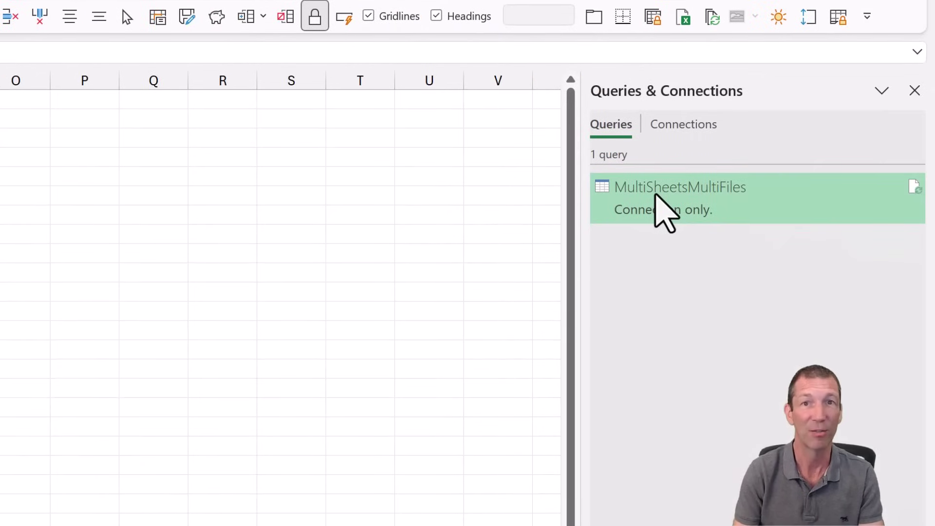
- Load MultiSheetsMultiFiles as a table at existing worksheet cell $A$1, without adding it to the Data Model
mouse_move(655, 195)
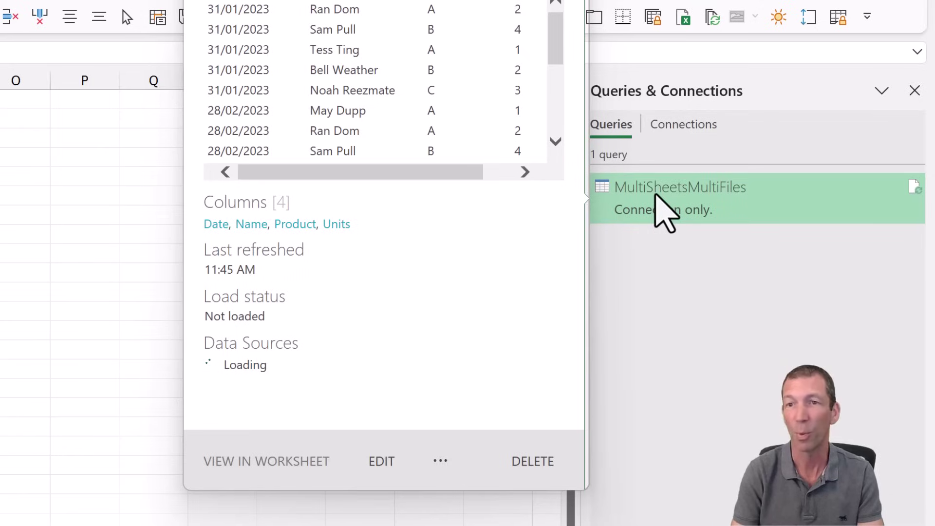
right_click(657, 196)
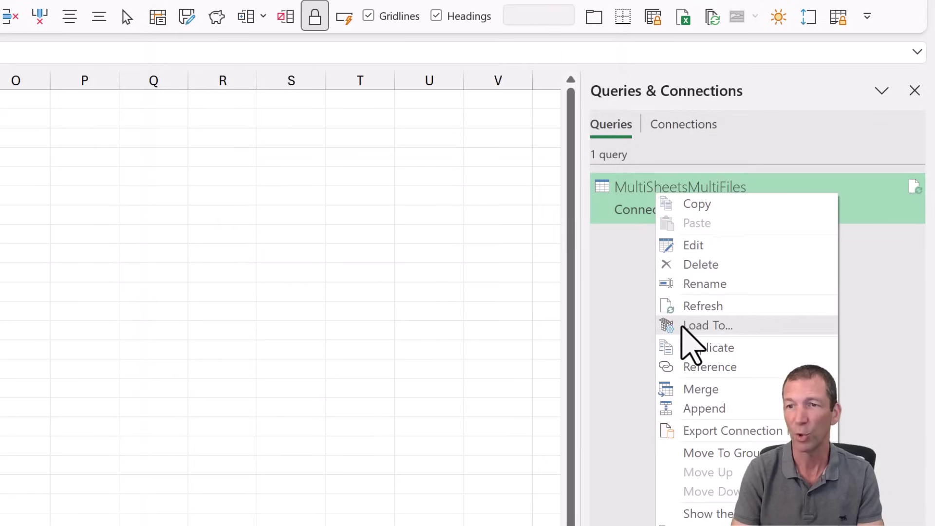
left_click(688, 329)
left_click_drag(765, 347, 328, 136)
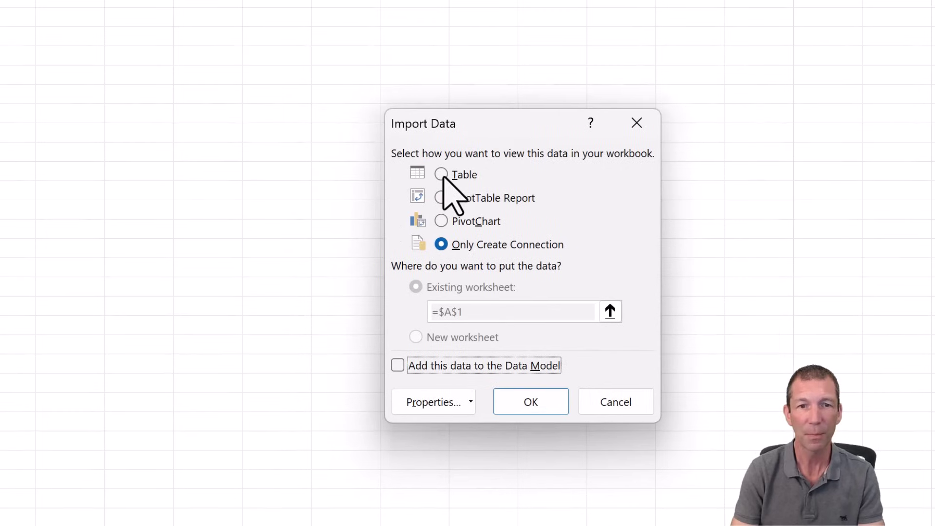
left_click(443, 175)
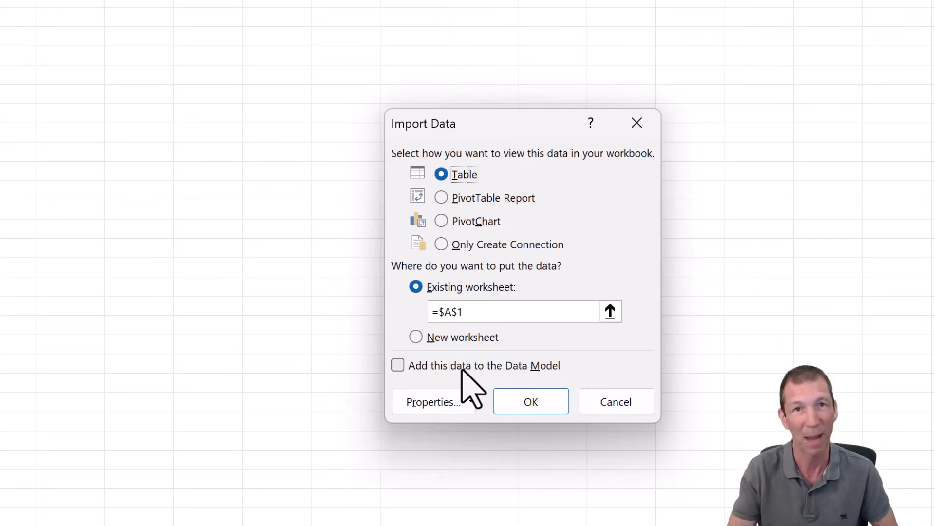
left_click(462, 369)
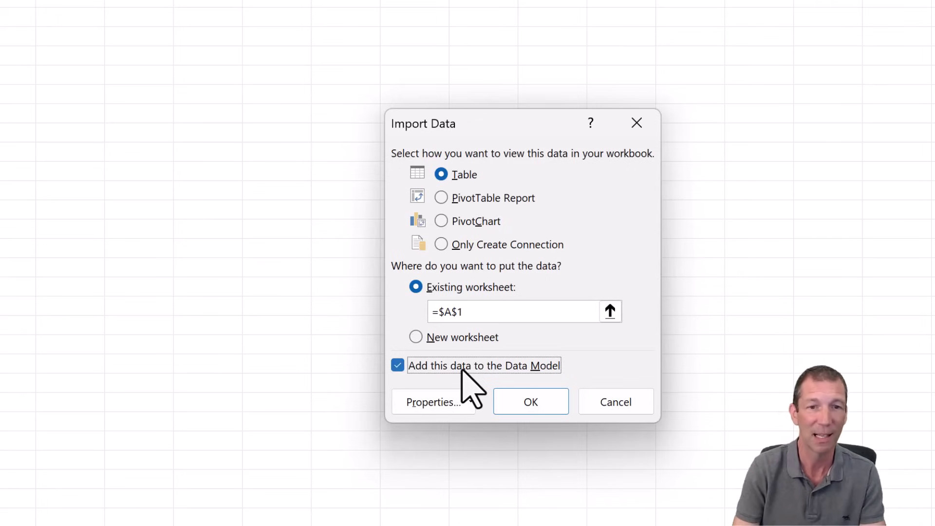
left_click(419, 366)
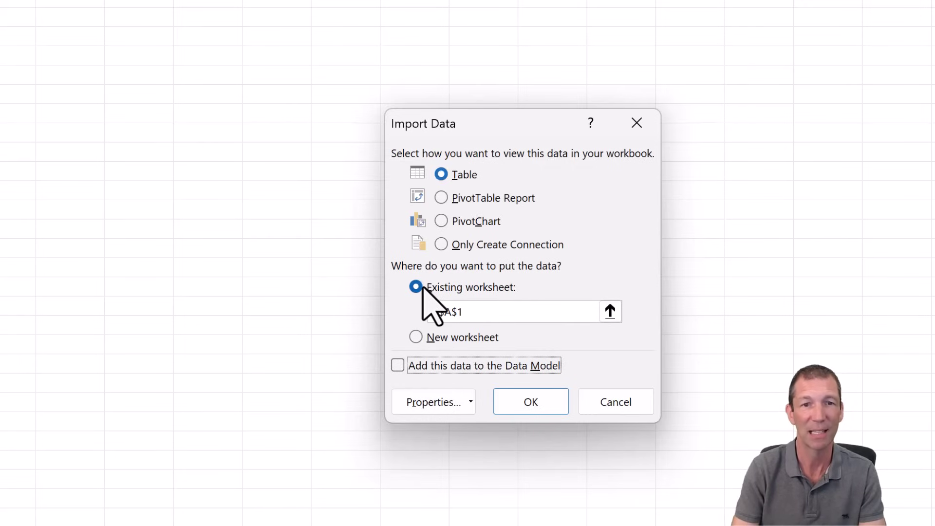
left_click(529, 402)
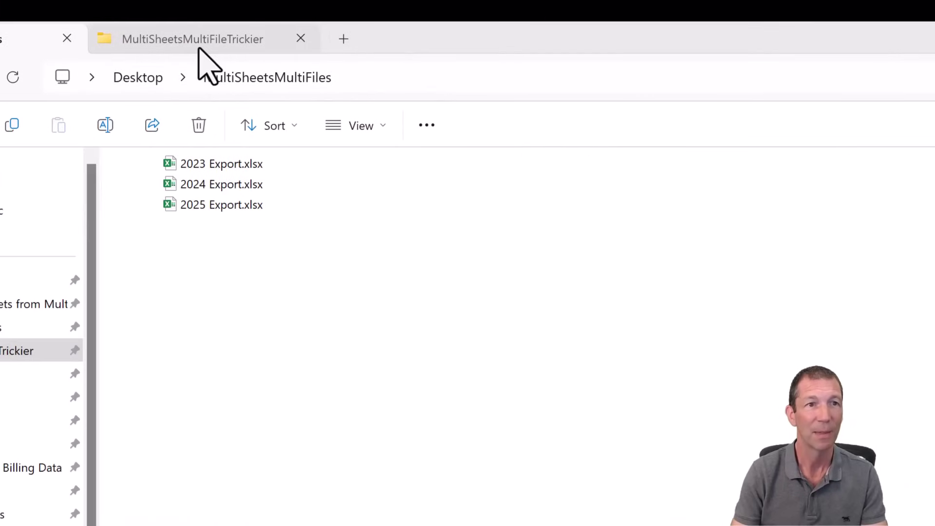
- Open 2023 Export.xlsx from the MultiSheetsMultiFileTrickier folder
left_click(199, 49)
double_click(235, 165)
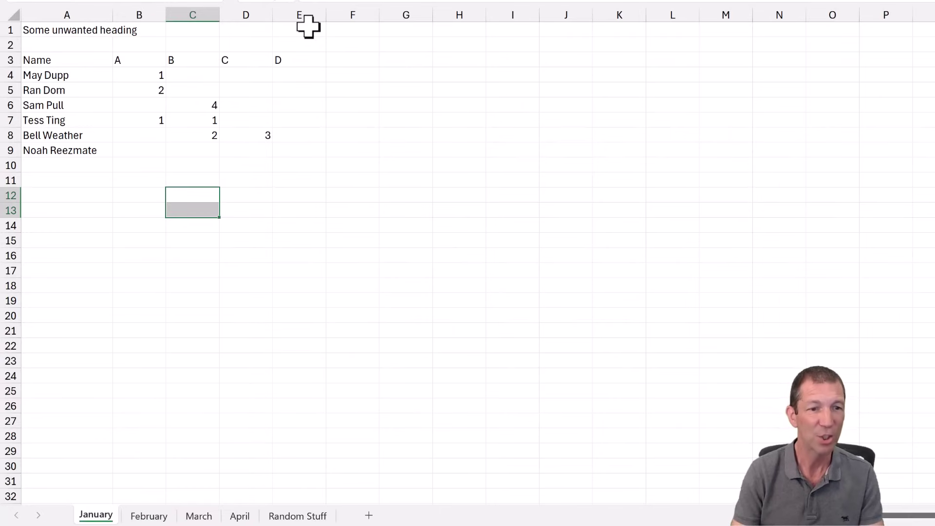
- Inspect 2023 Export's junk heading rows and its January, Random Stuff, February, March and April sheets
left_click(68, 28)
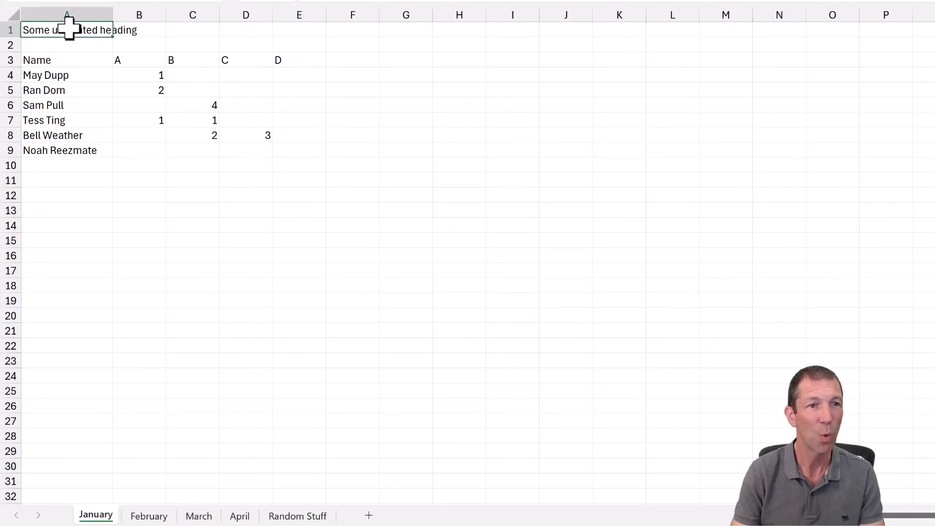
left_click_drag(138, 45, 278, 58)
left_click(294, 519)
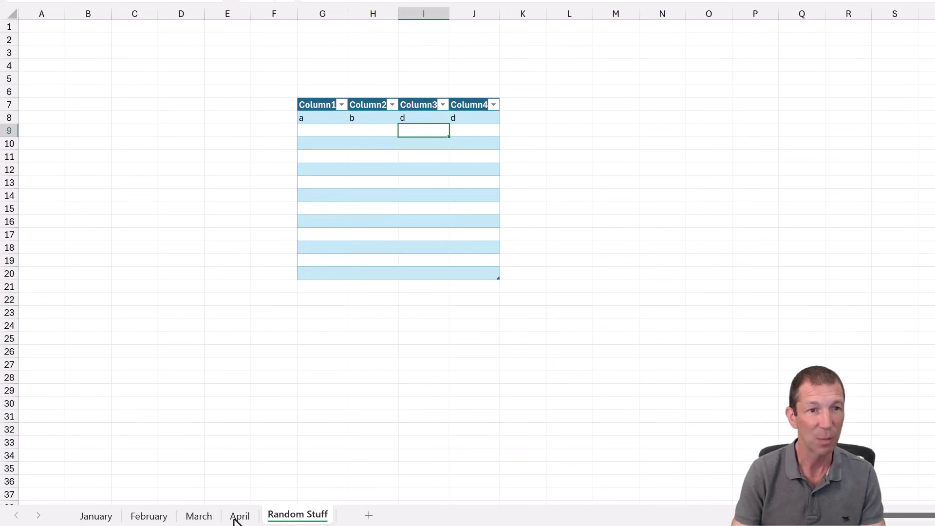
left_click(163, 519)
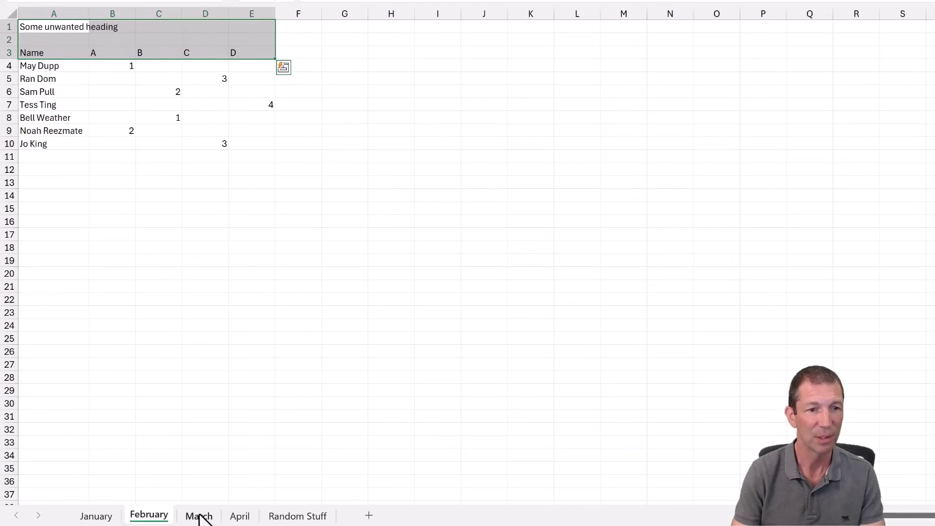
left_click(199, 518)
left_click(236, 517)
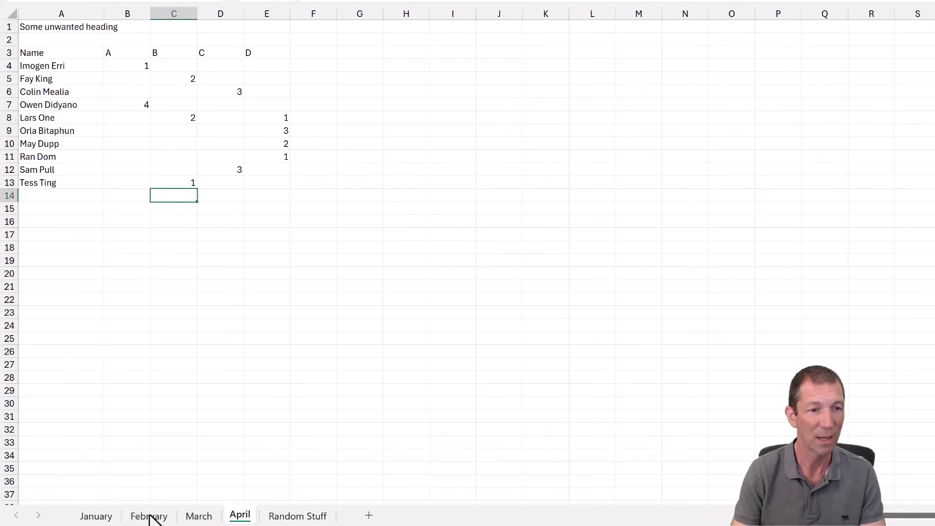
left_click(107, 517)
left_click(168, 516)
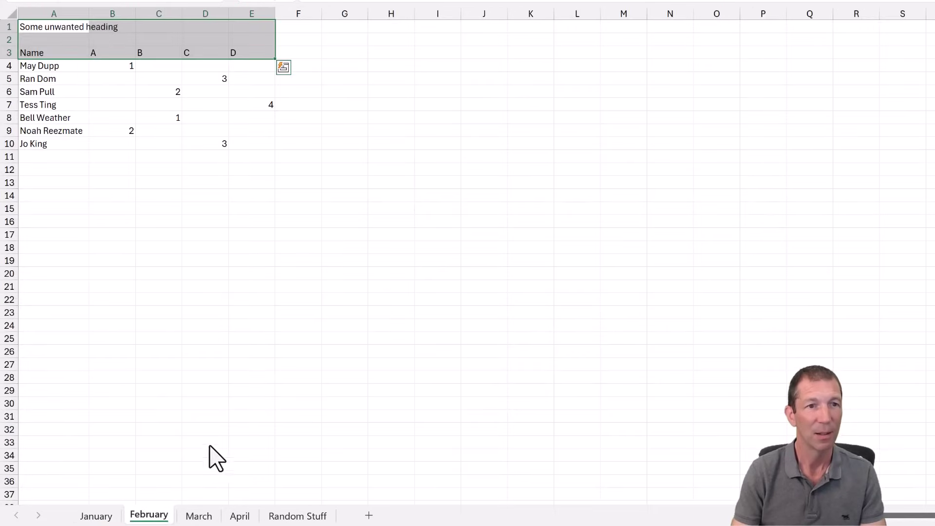
left_click(263, 364)
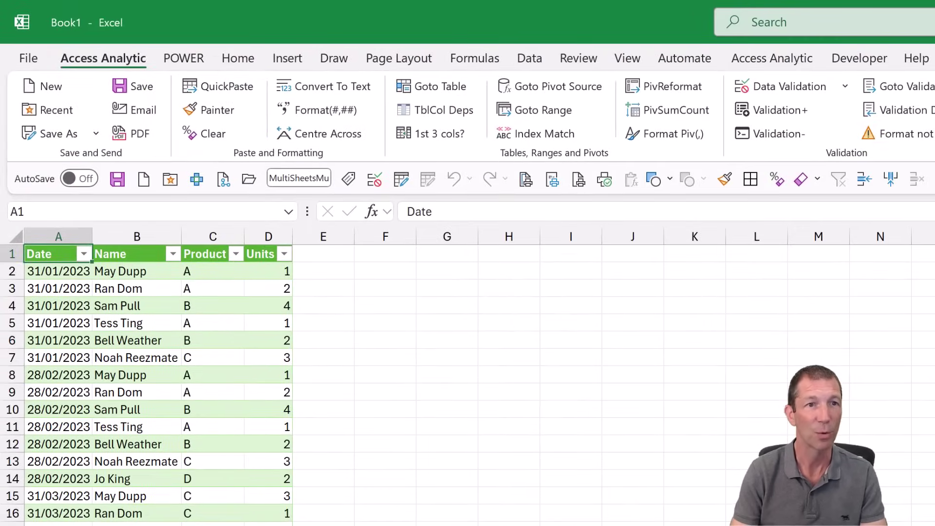
- Import the MultiSheetsMultiFileTrickier folder From Folder and open its 2023–2025 Export file list for transforming
left_click(532, 61)
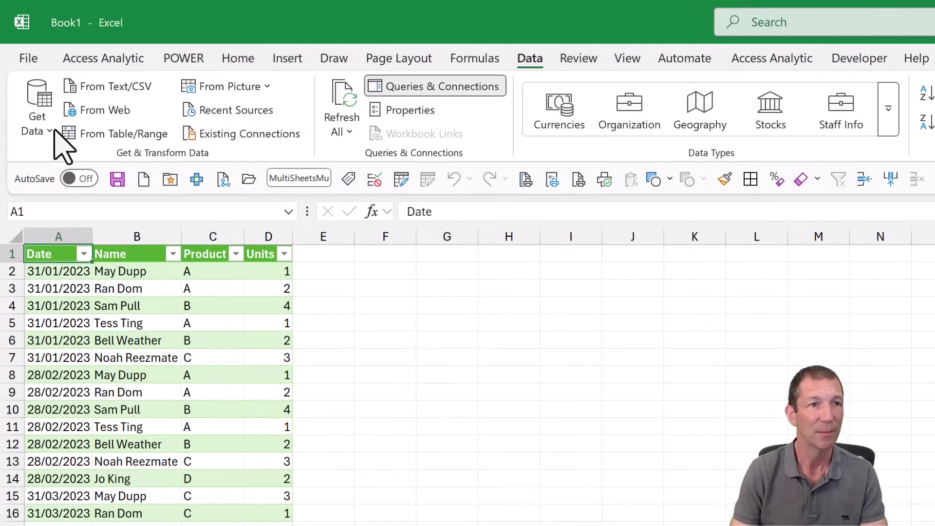
left_click(47, 128)
mouse_move(120, 163)
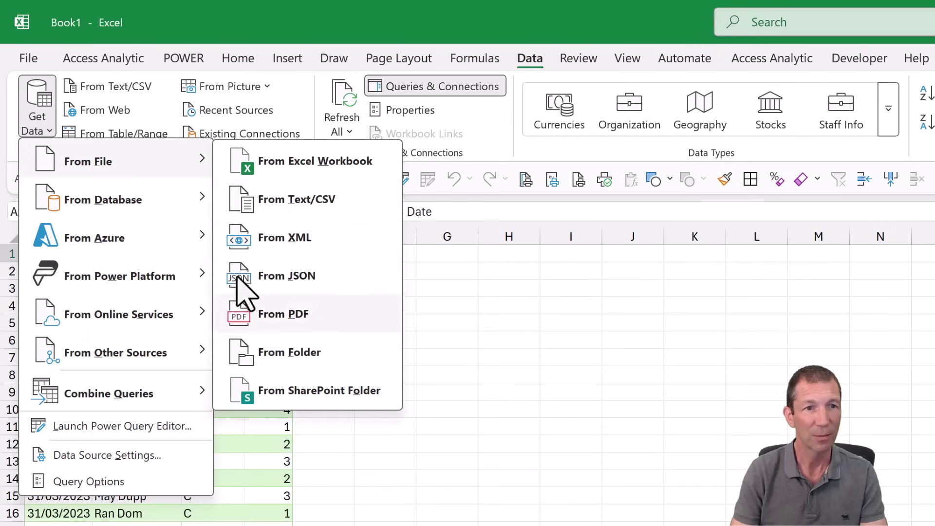
left_click(318, 358)
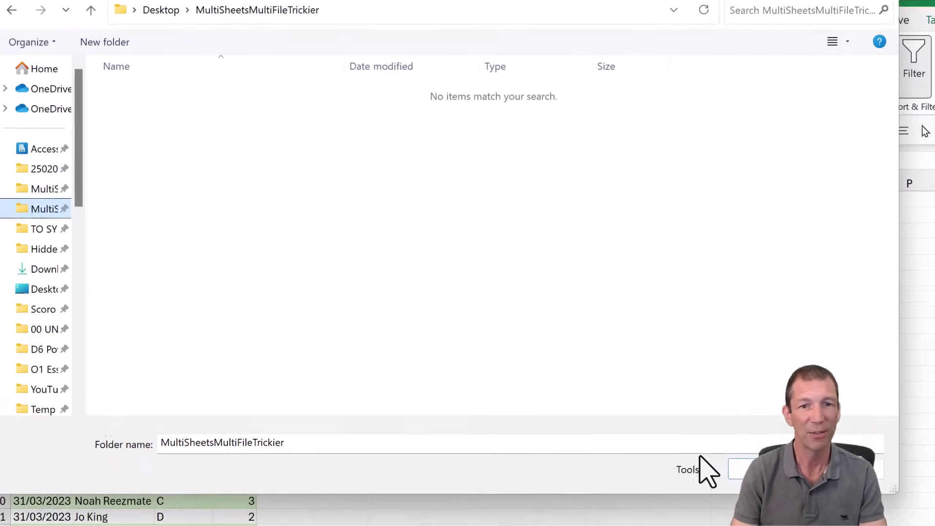
left_click(750, 469)
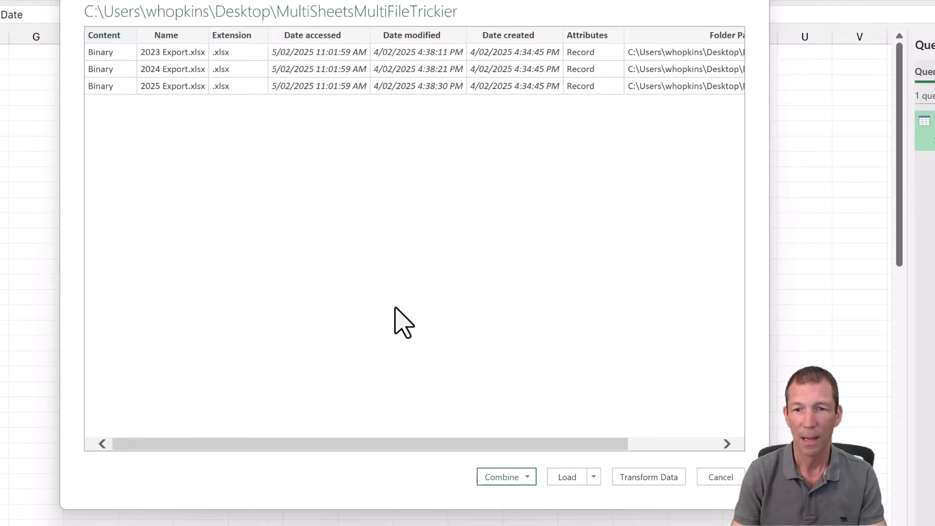
left_click(653, 481)
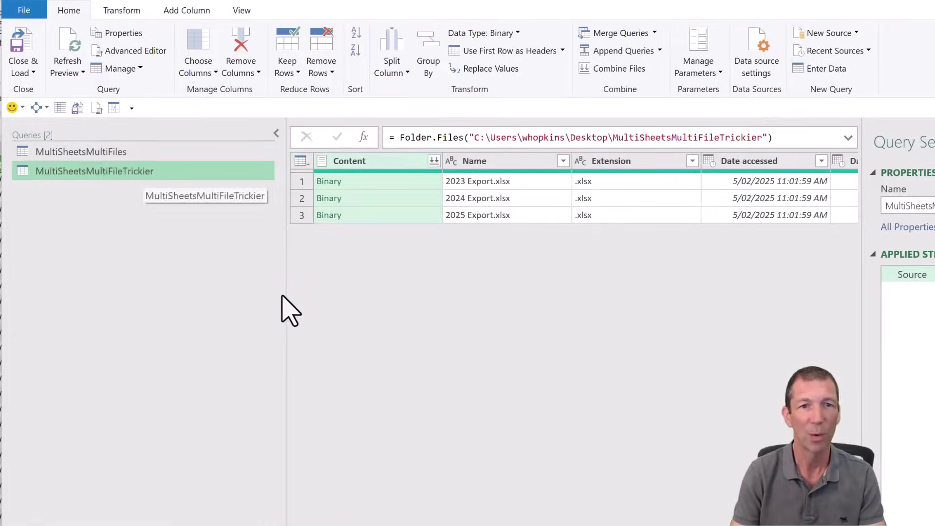
- Add a custom column with the formula =Excel.Workbook([Content]) to the folder query
left_click(275, 134)
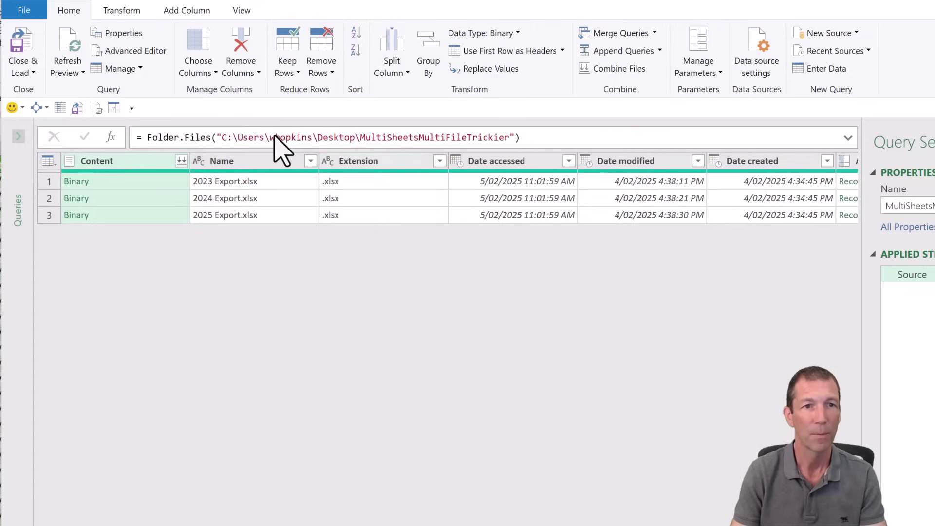
left_click(200, 9)
left_click(80, 56)
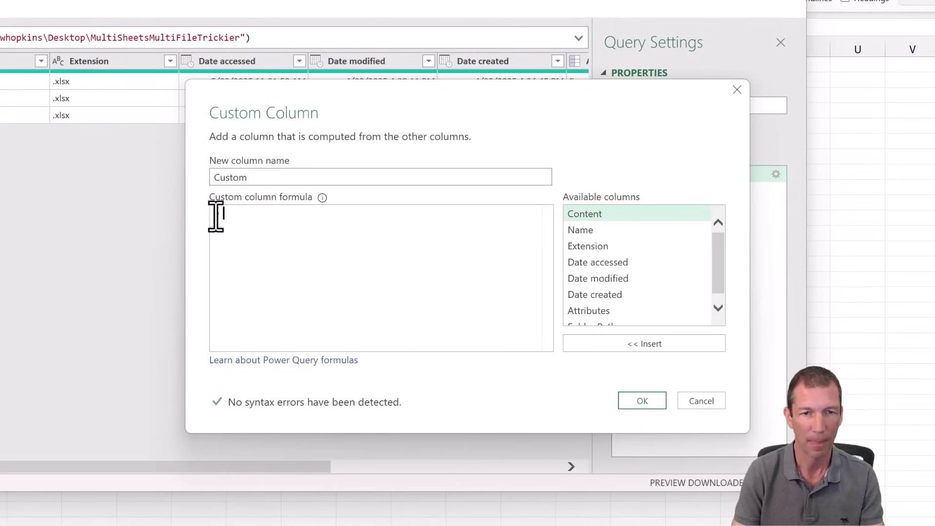
type("Excel.Workbook(")
double_click(630, 218)
type(")")
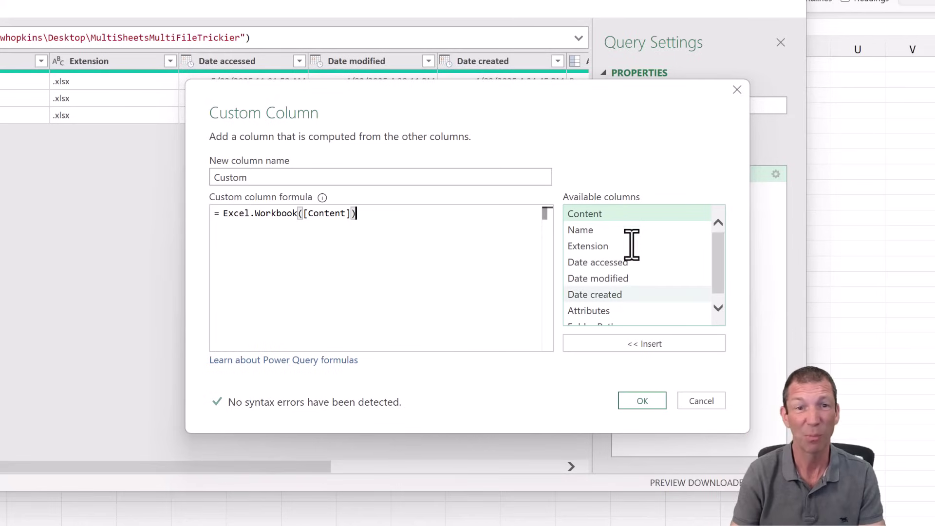
left_click(643, 401)
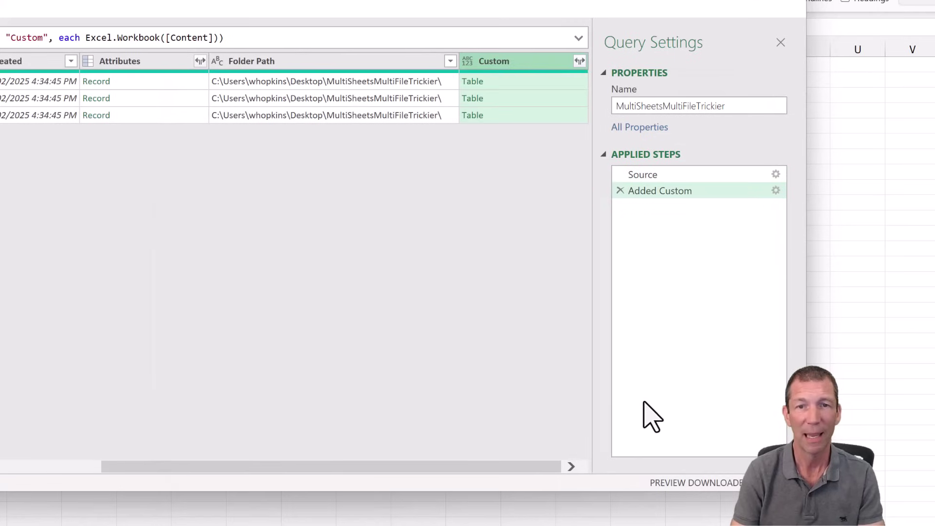
- Keep only the Name and Custom columns, removing all other columns
left_click_drag(437, 468, 73, 468)
left_click(210, 67)
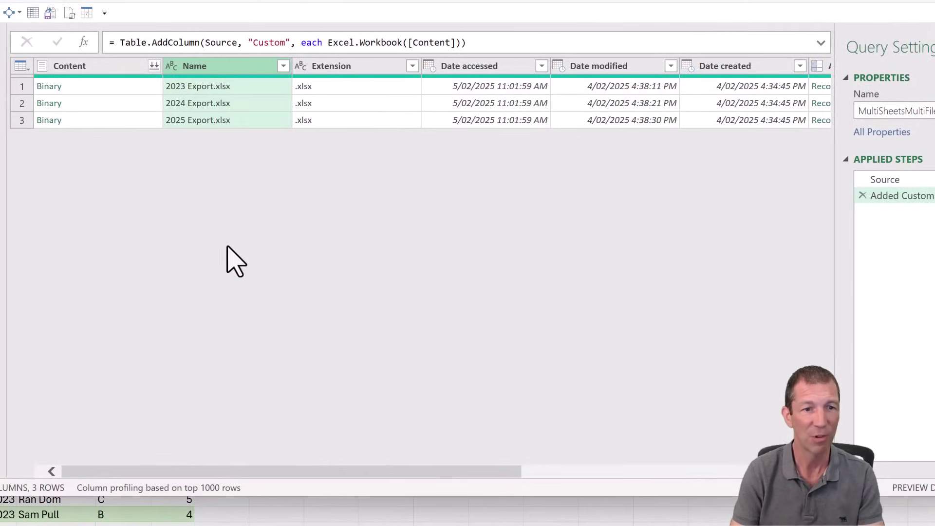
left_click_drag(255, 472, 668, 470)
left_click(774, 69)
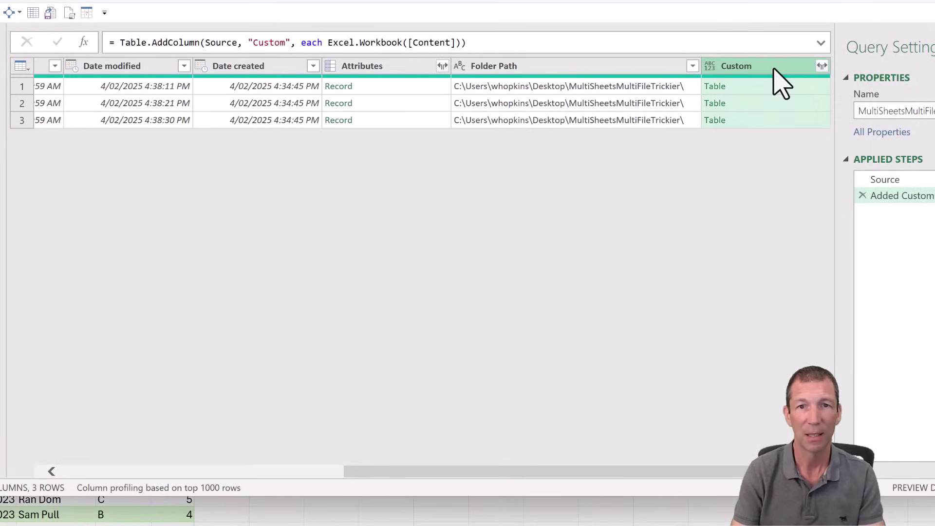
right_click(774, 69)
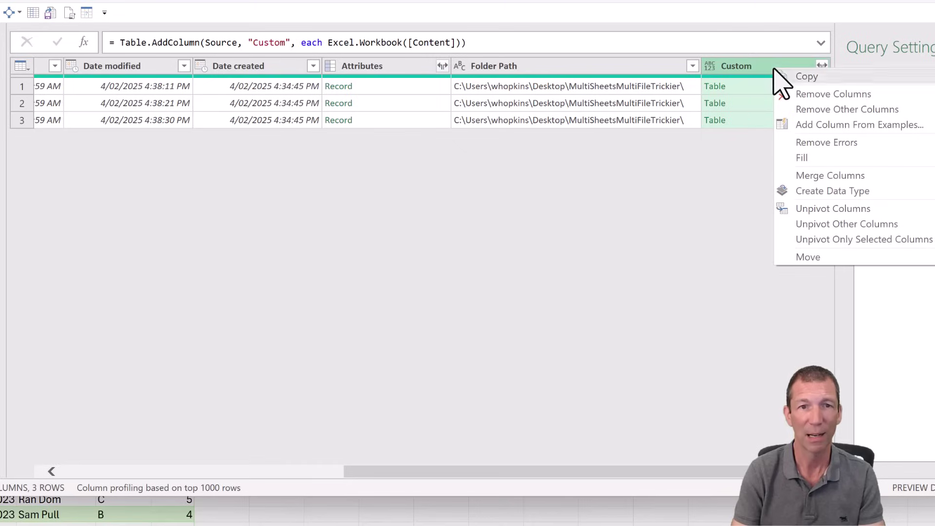
left_click(853, 110)
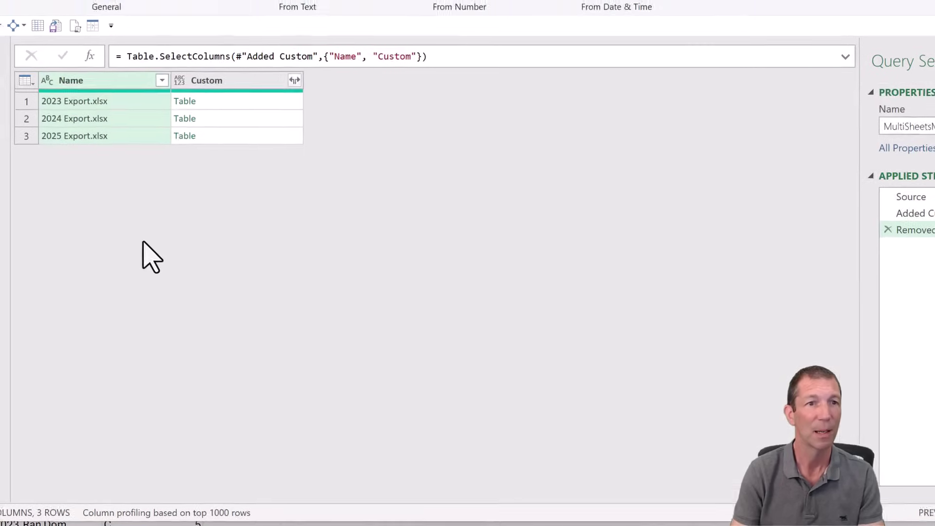
- Rename the query to MultiSheetsMultiFileTrickierSource and preview the first file's workbook contents
left_click(2, 63)
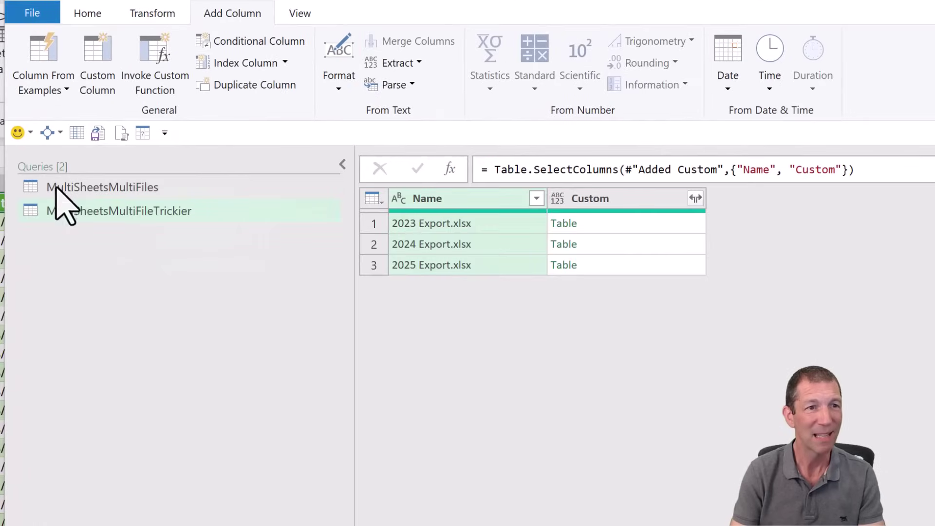
left_click(115, 219)
double_click(188, 208)
left_click(262, 222)
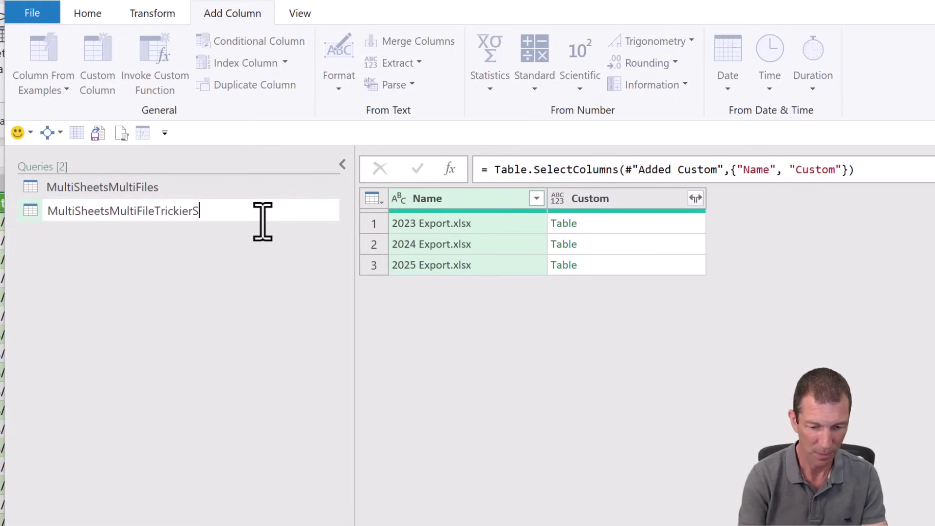
type("Source")
key("Return")
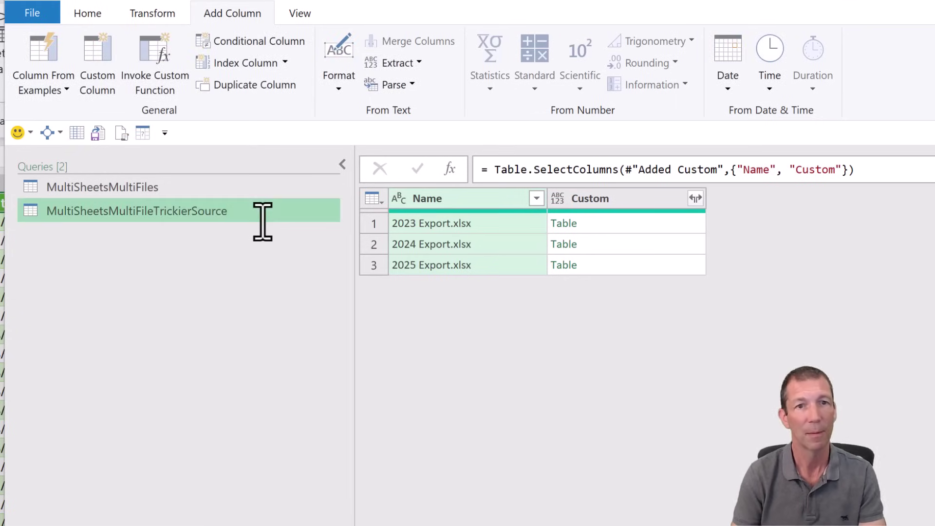
left_click(609, 224)
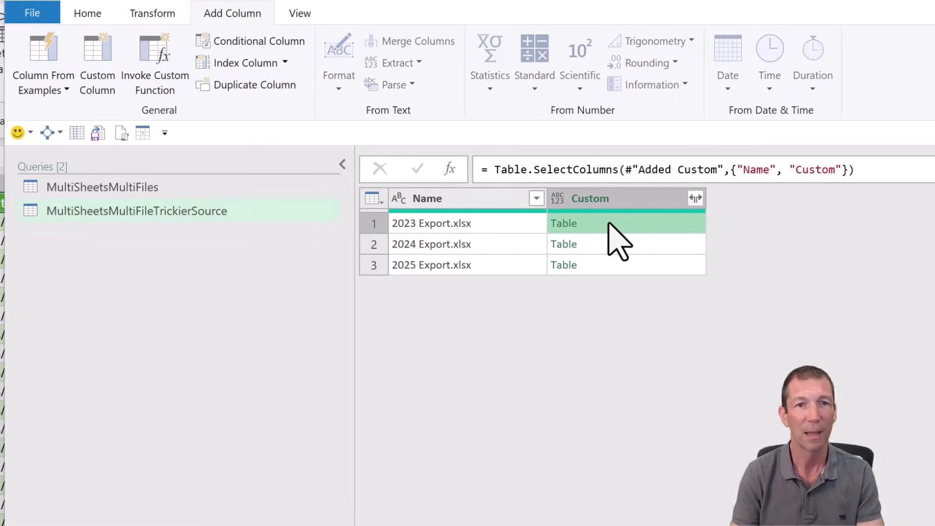
- Expand Custom into Name and Data only, excluding Item, Kind, Hidden and the column-name prefix
left_click(695, 198)
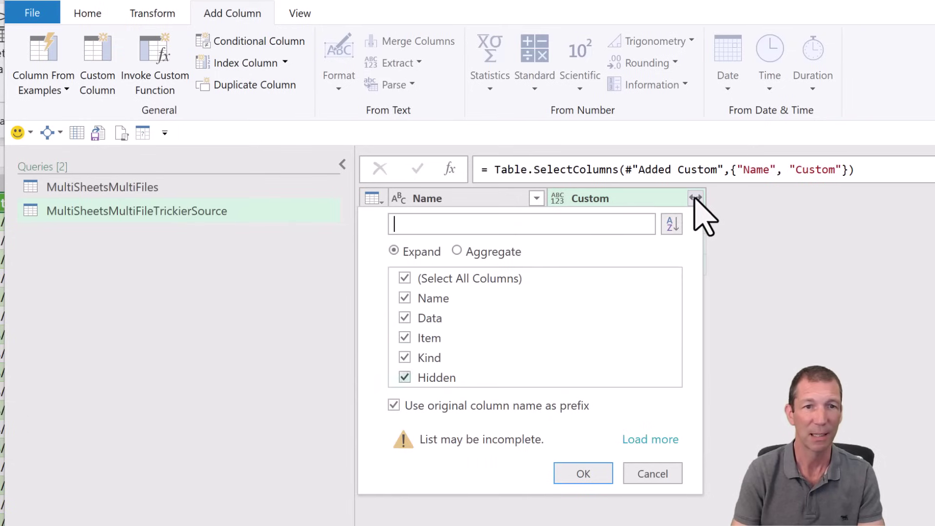
left_click(400, 403)
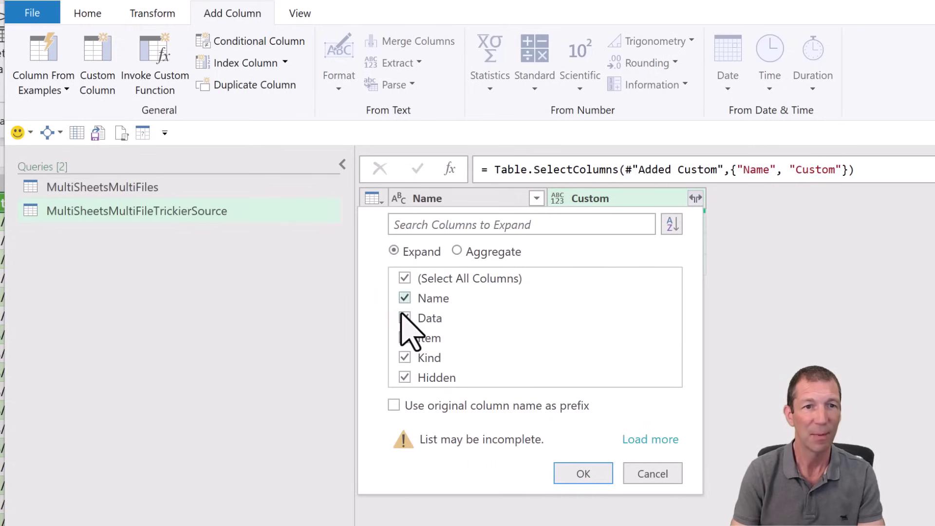
left_click(403, 358)
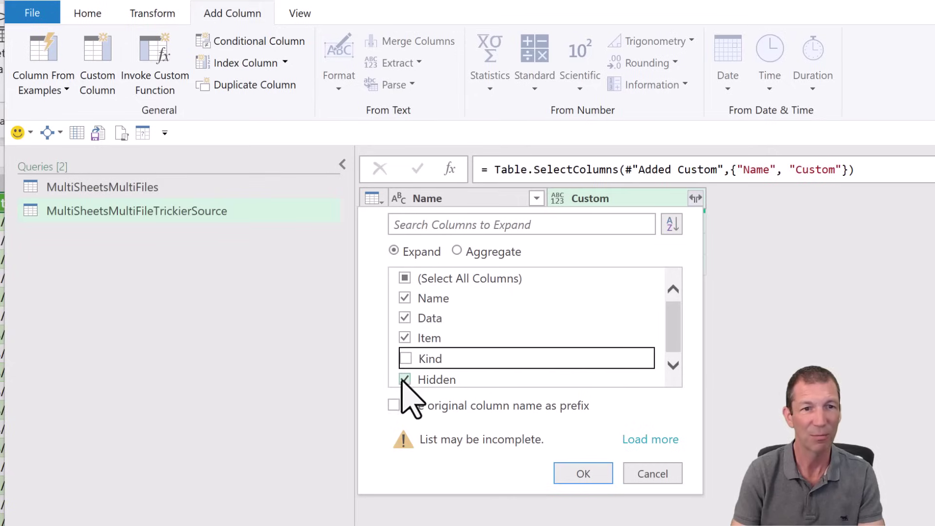
left_click(403, 380)
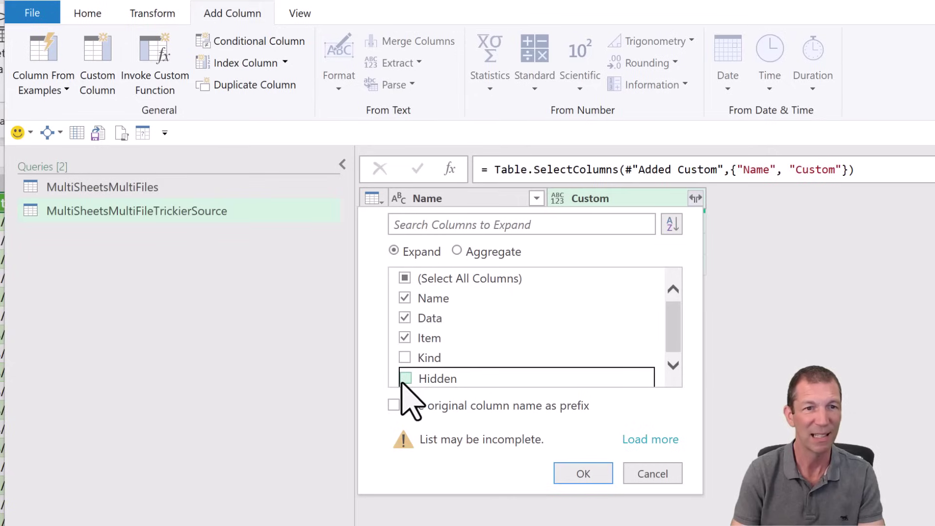
left_click(405, 337)
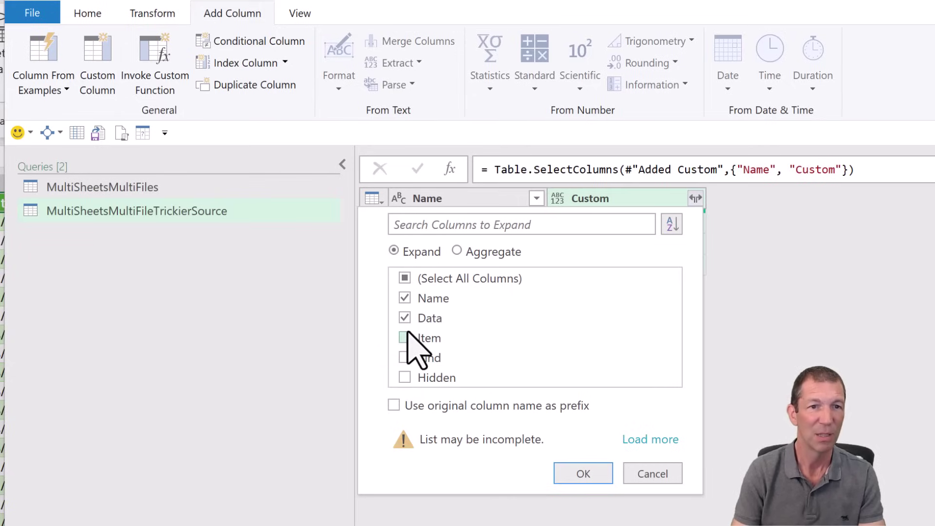
left_click(584, 475)
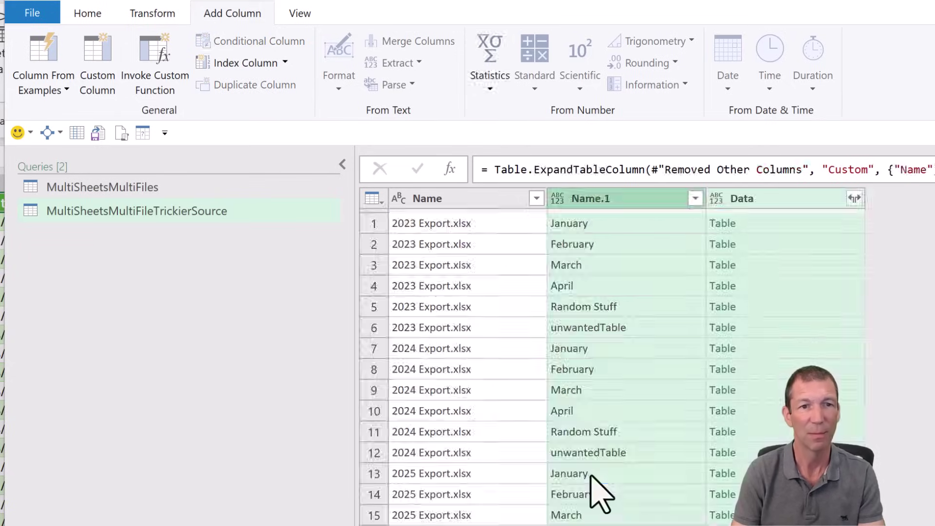
- Filter Name.1 to exclude Random Stuff and unwantedTable, then preview the January 2023 data
left_click(607, 433)
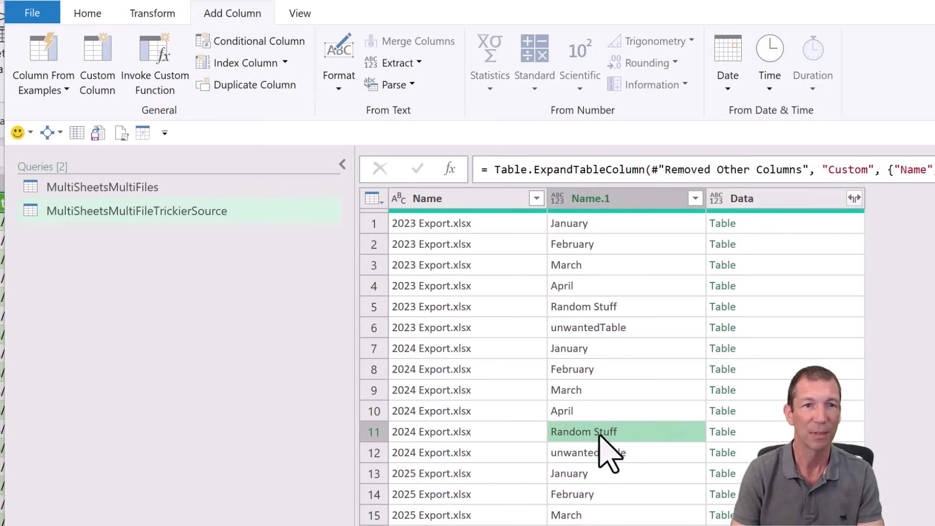
left_click(694, 200)
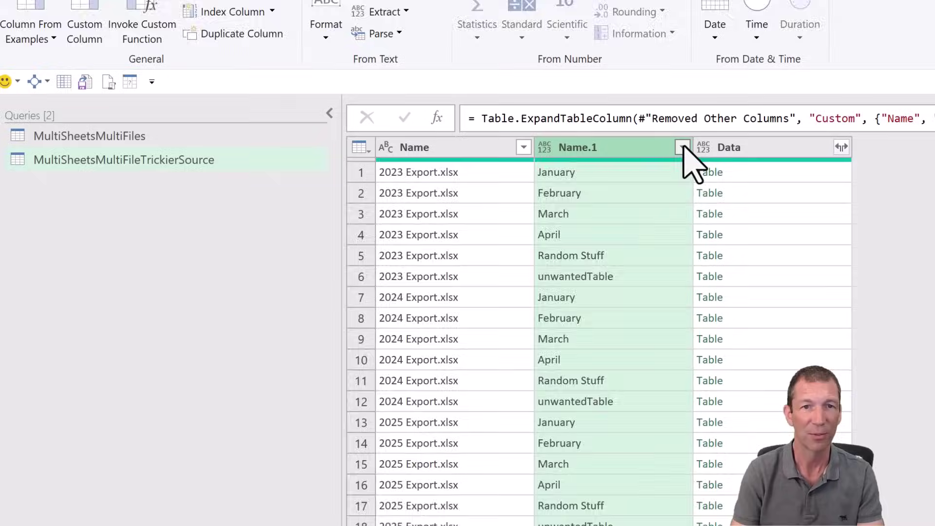
left_click(682, 147)
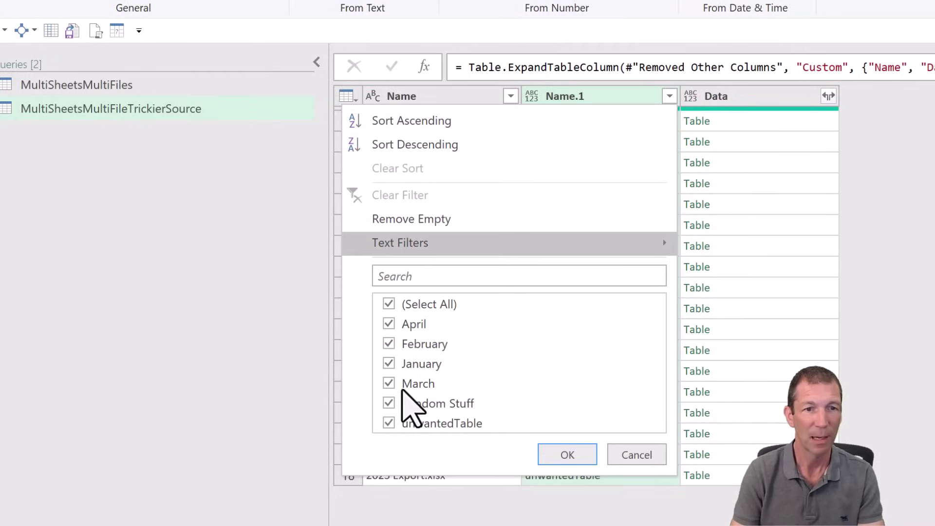
left_click(389, 403)
left_click(390, 423)
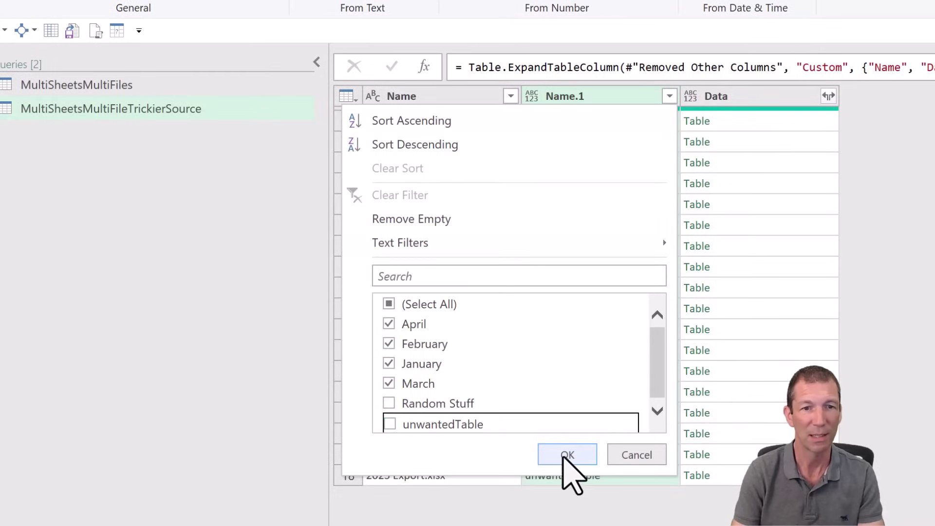
left_click(567, 455)
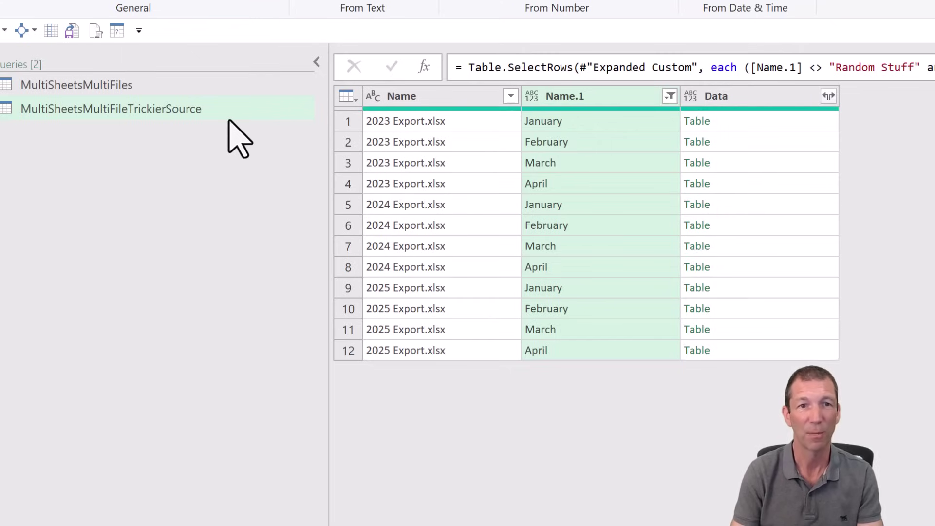
left_click(758, 121)
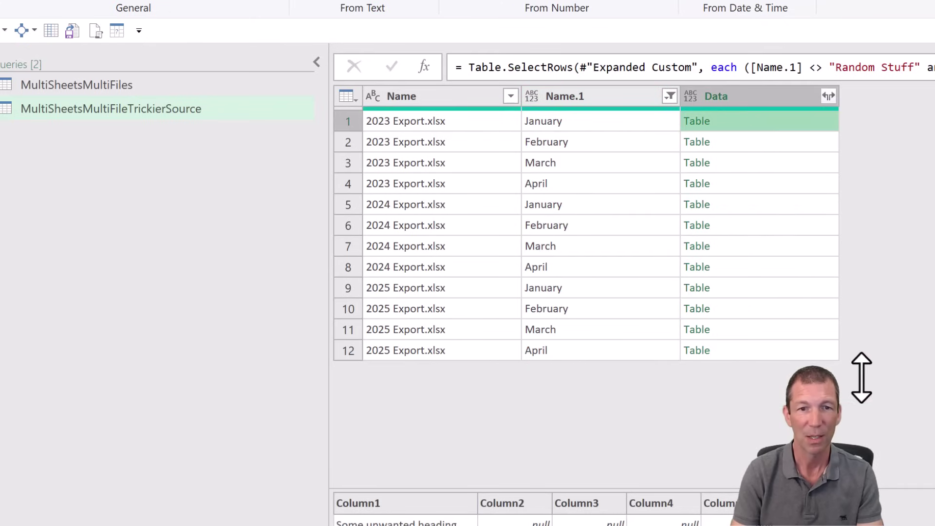
left_click_drag(862, 378, 862, 378)
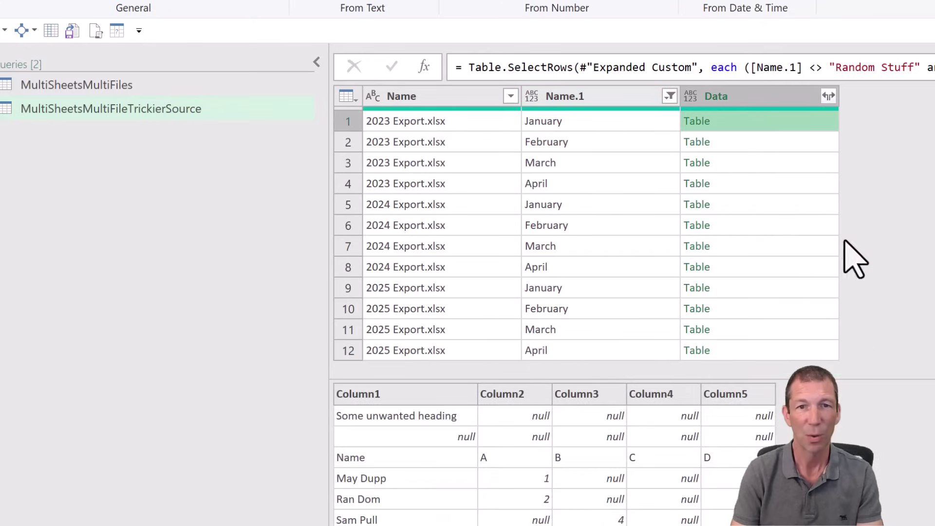
left_click(829, 97)
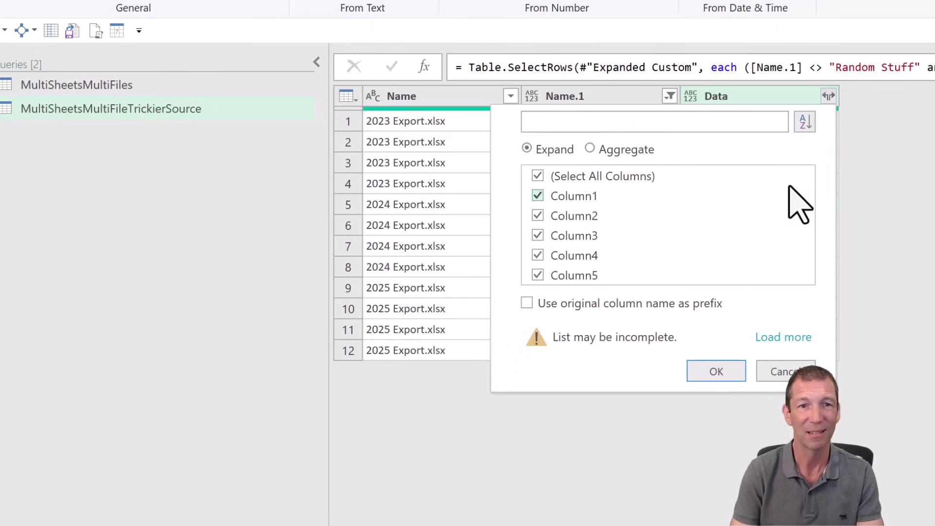
left_click(709, 372)
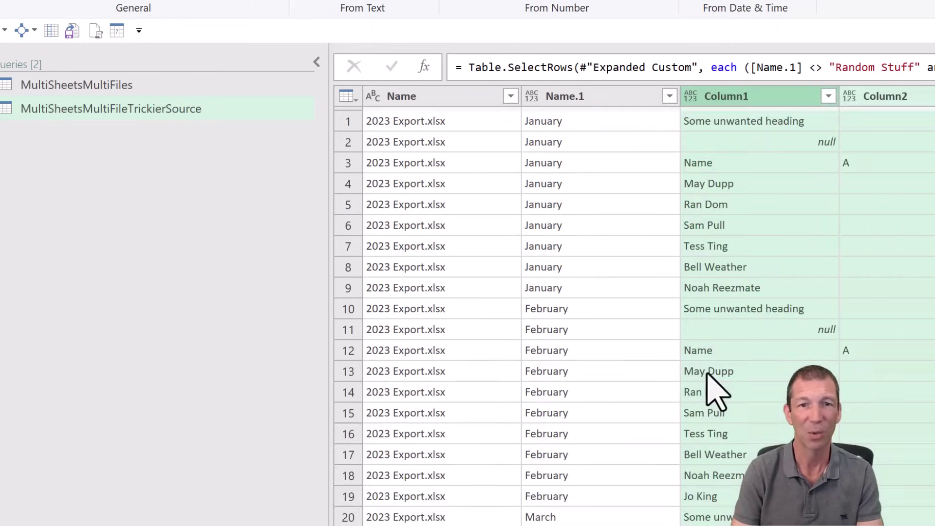
scroll(711, 385, "down", 4)
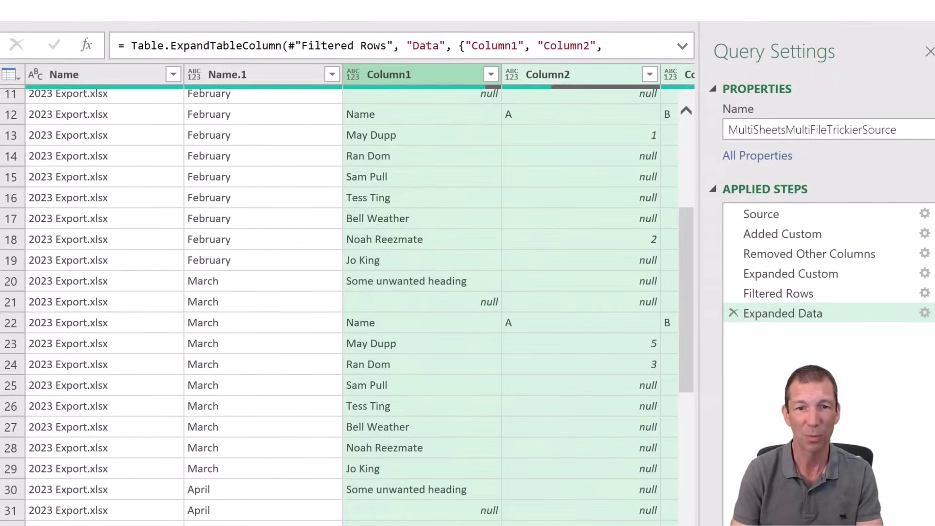
scroll(341, 292, "right", 3)
scroll(341, 292, "up", 4)
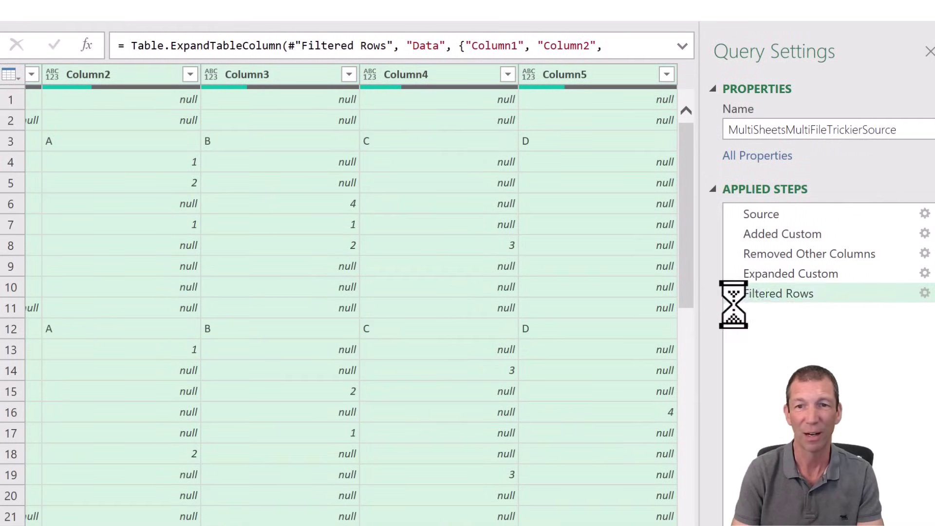
left_click(733, 312)
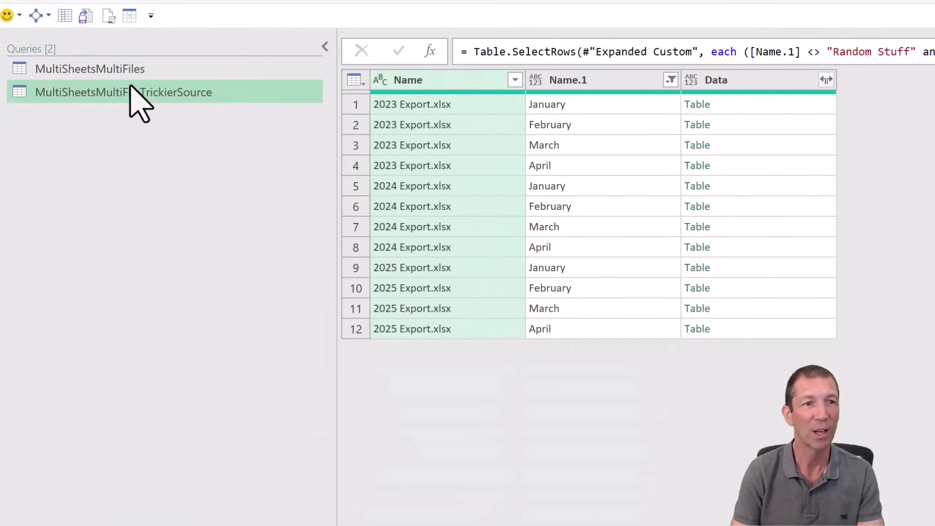
- Rename the duplicated source query to qryCleanUp and preview its first sheet's table
right_click(131, 90)
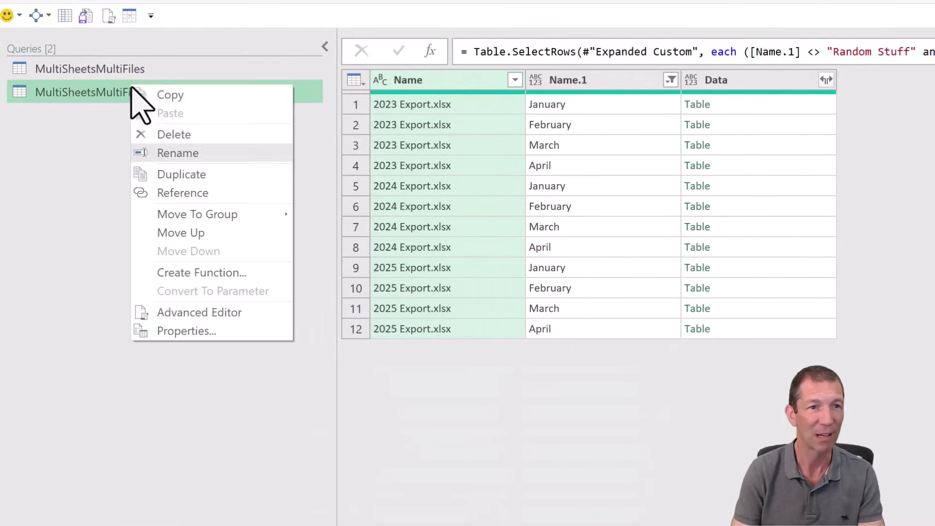
key("Escape")
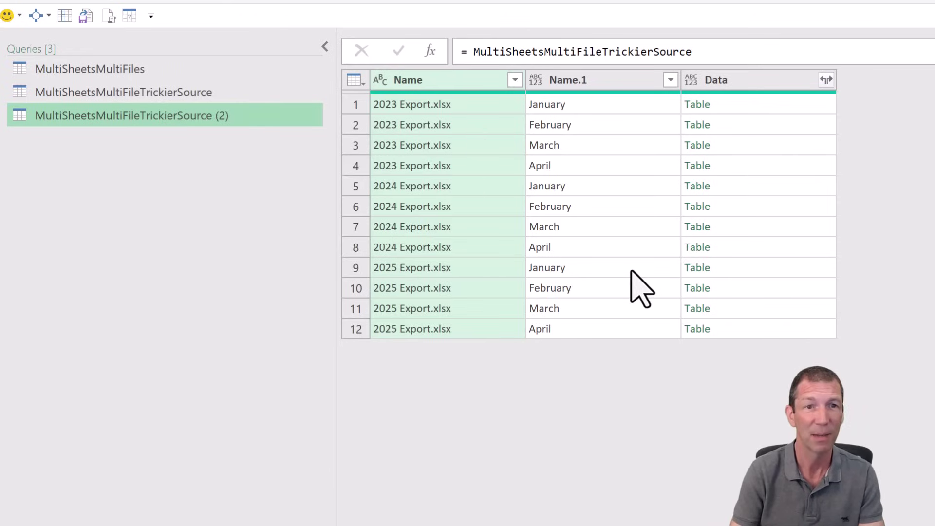
double_click(232, 117)
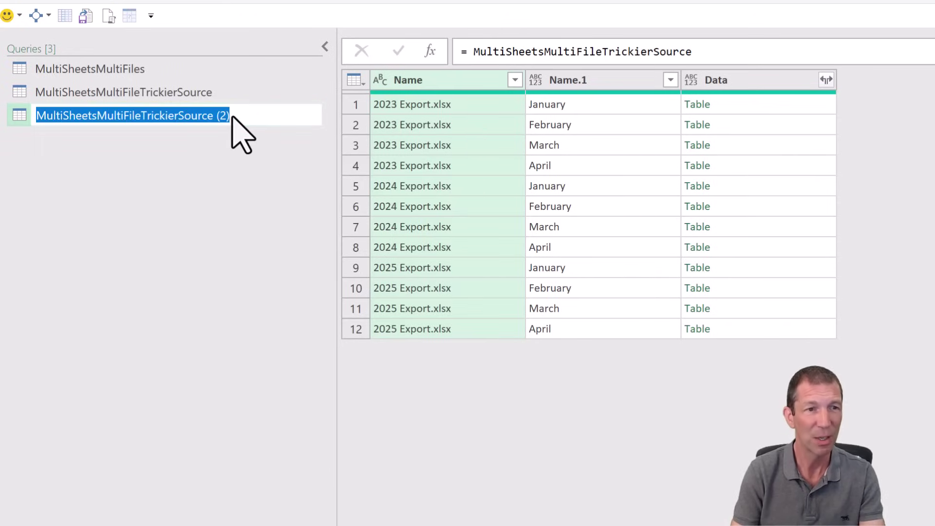
type("qryCleanUp")
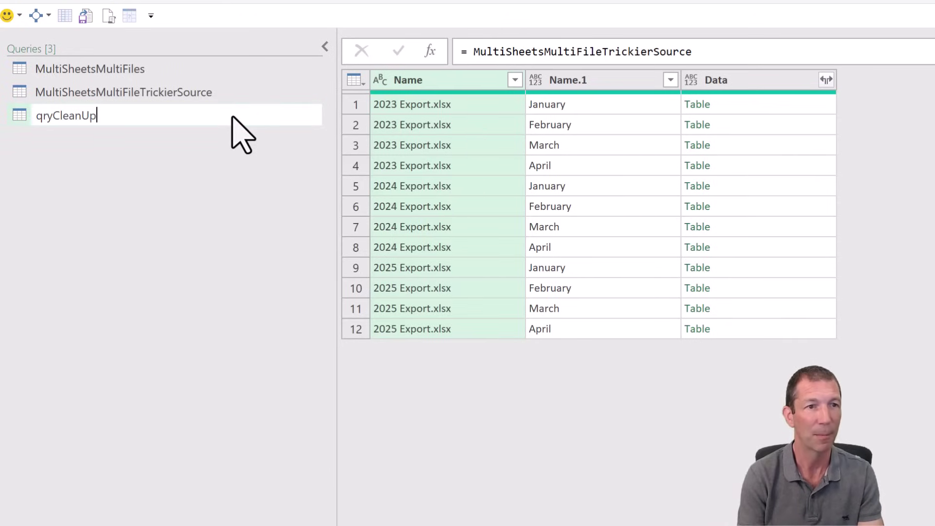
key("Return")
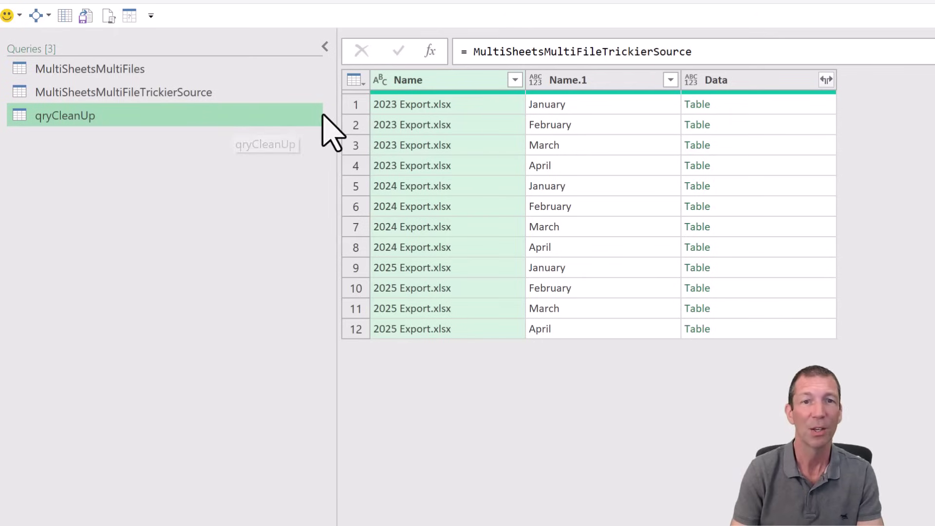
left_click(752, 104)
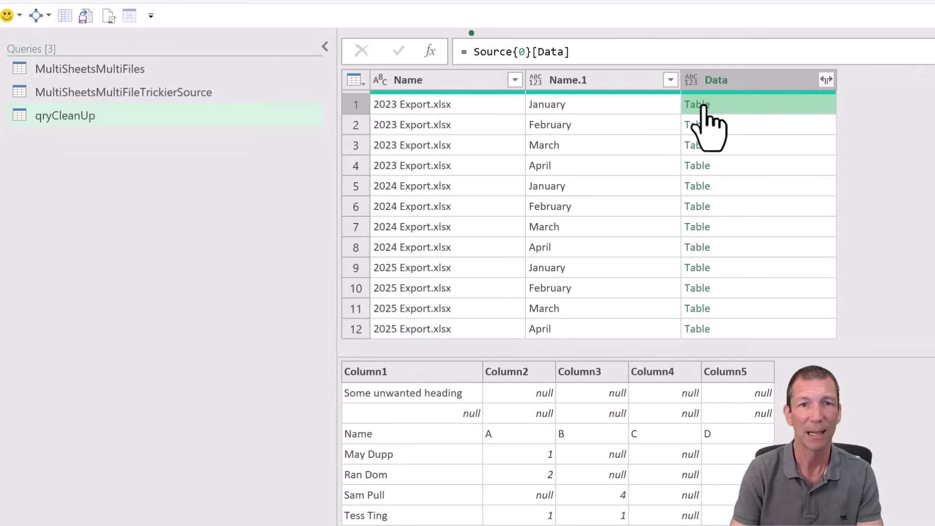
- Drill qryCleanUp into the first sheet's table and compare it with the source query's tables
left_click(704, 105)
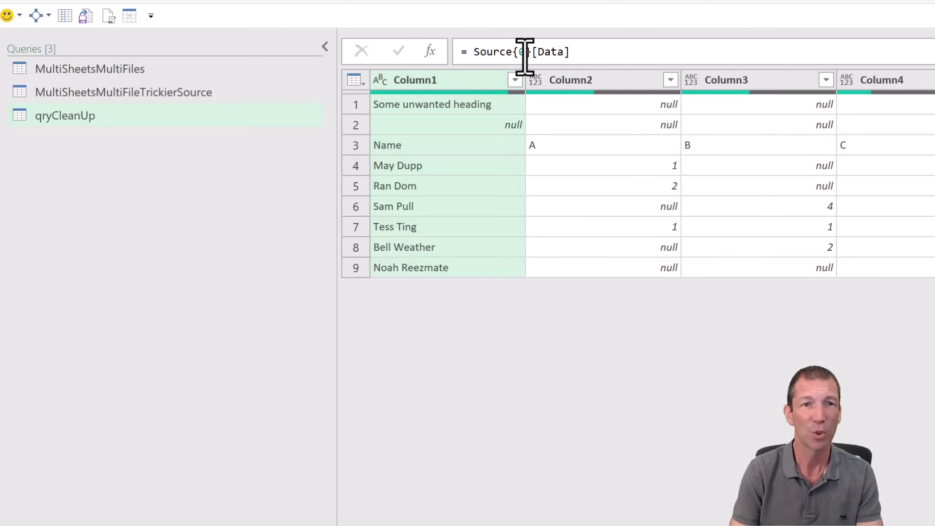
left_click(177, 95)
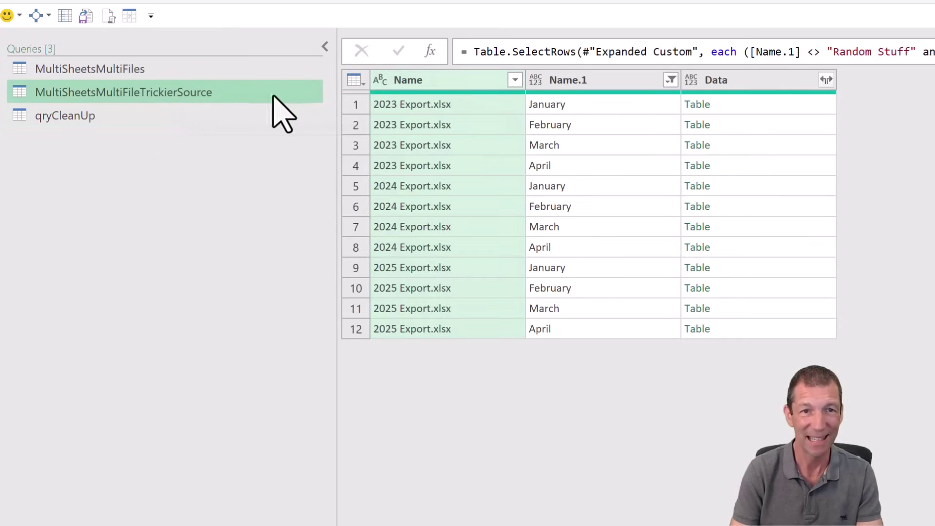
left_click(767, 113)
left_click(776, 125)
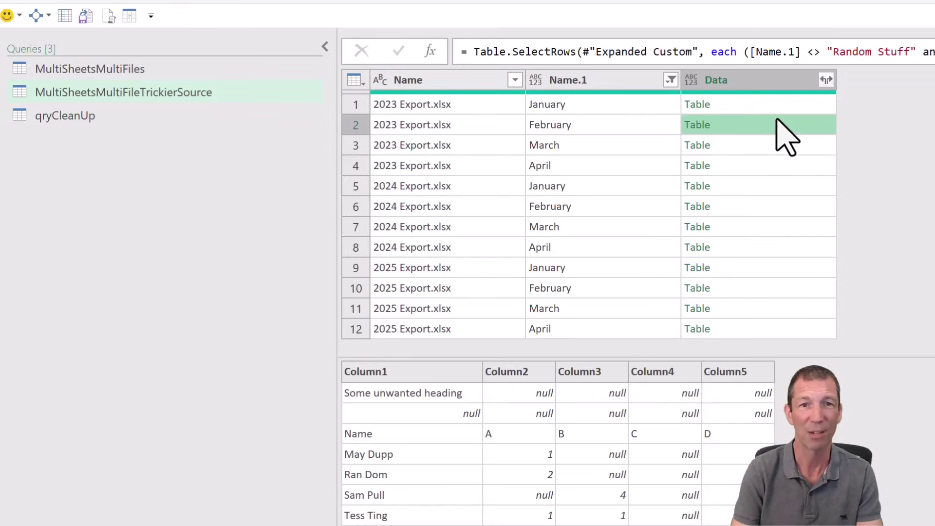
left_click(768, 88)
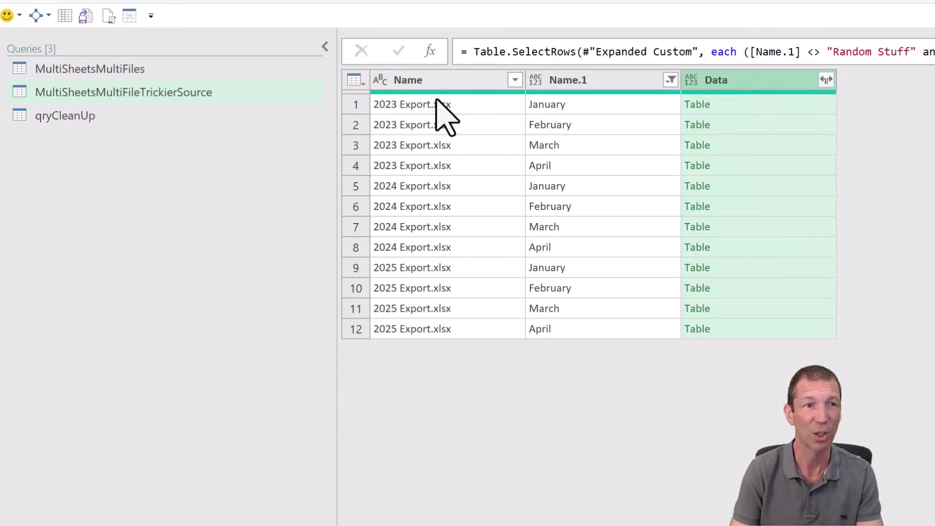
left_click(85, 115)
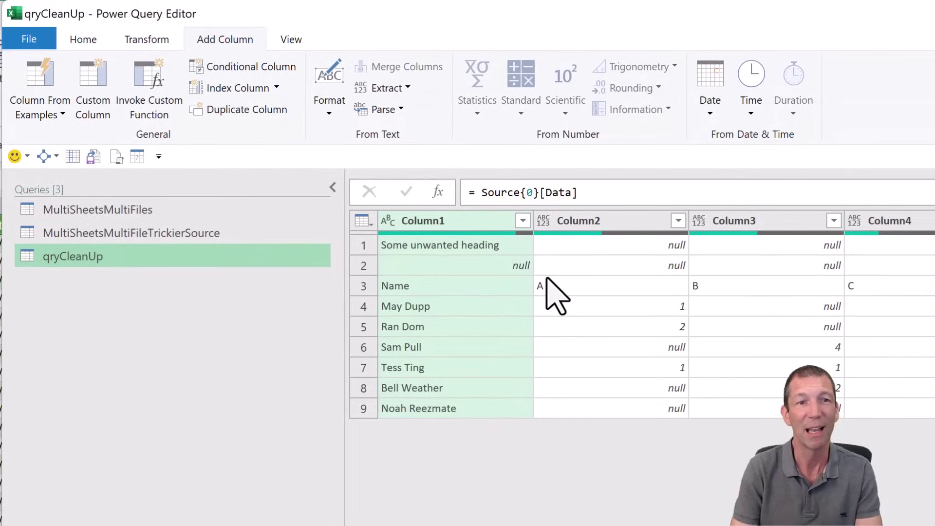
- Remove the top 2 rows, promote the first row to headers, and delete Changed Type
left_click(91, 49)
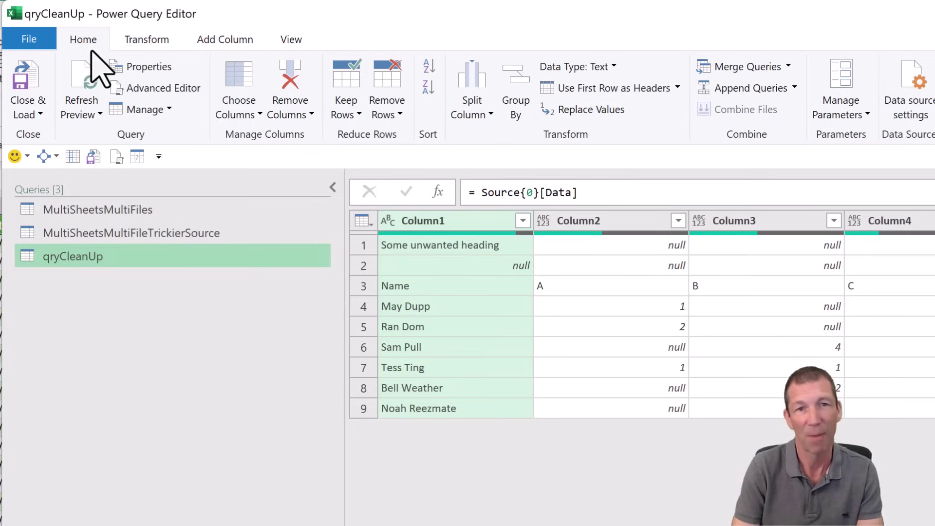
left_click(390, 117)
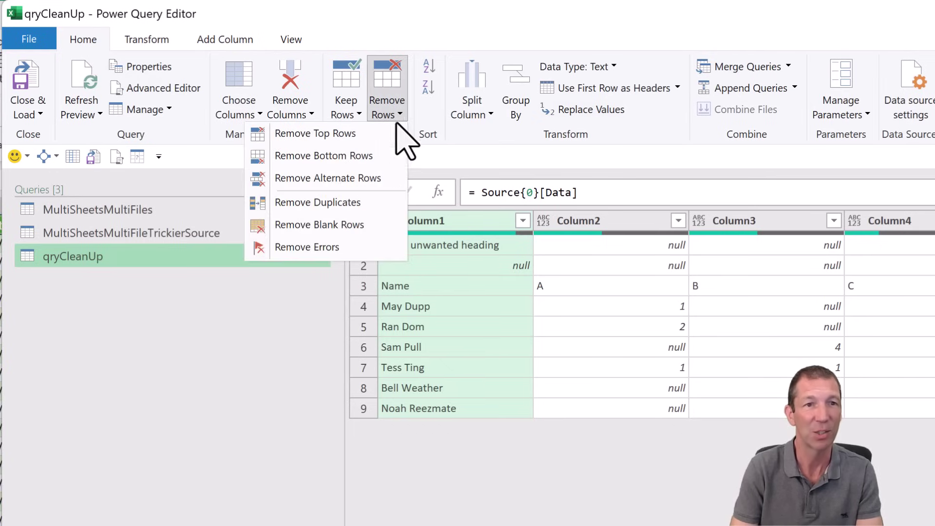
left_click(710, 355)
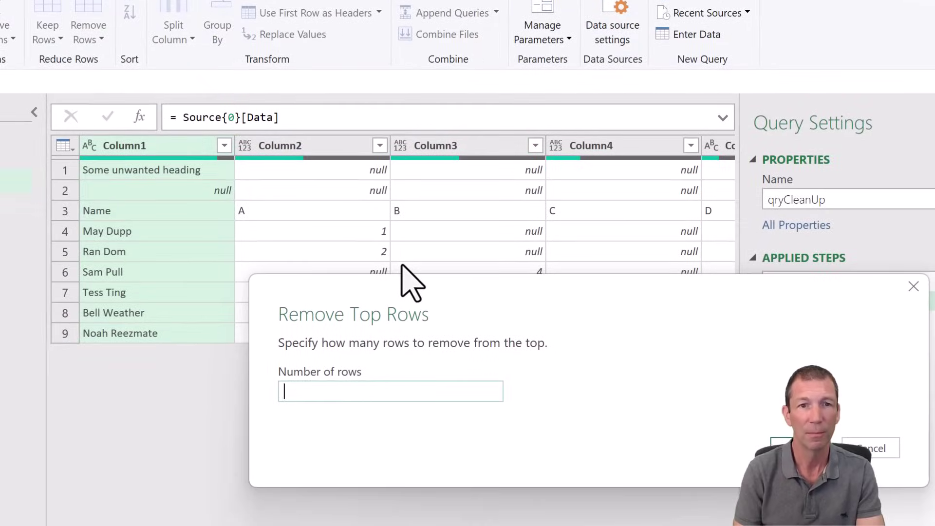
type("2")
key("Return")
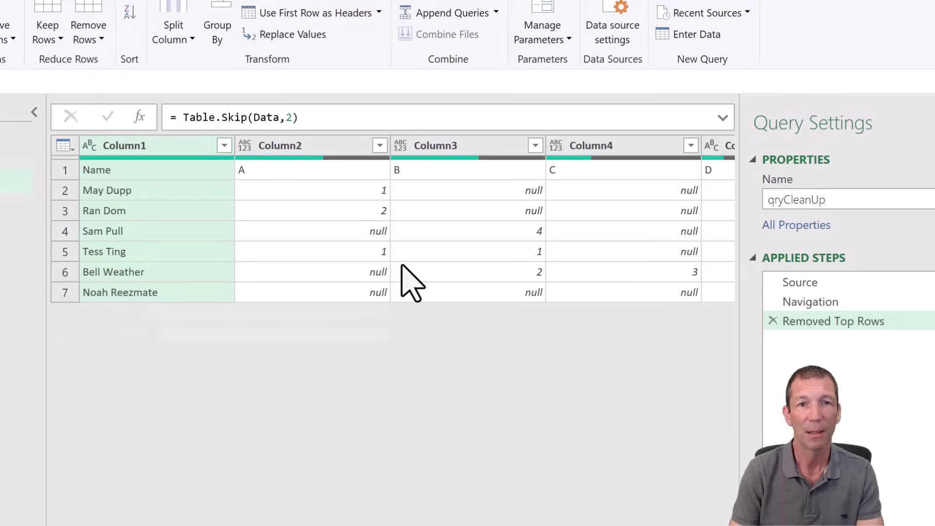
left_click(302, 15)
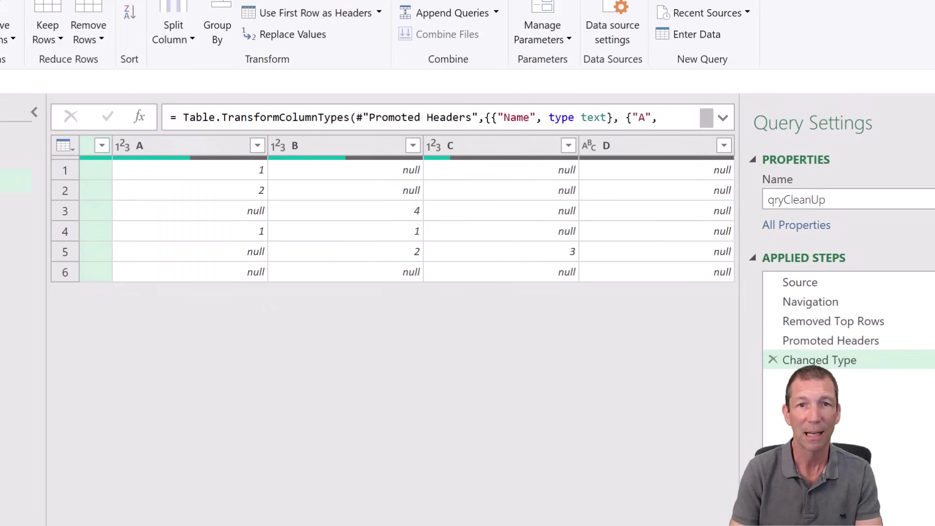
left_click(773, 361)
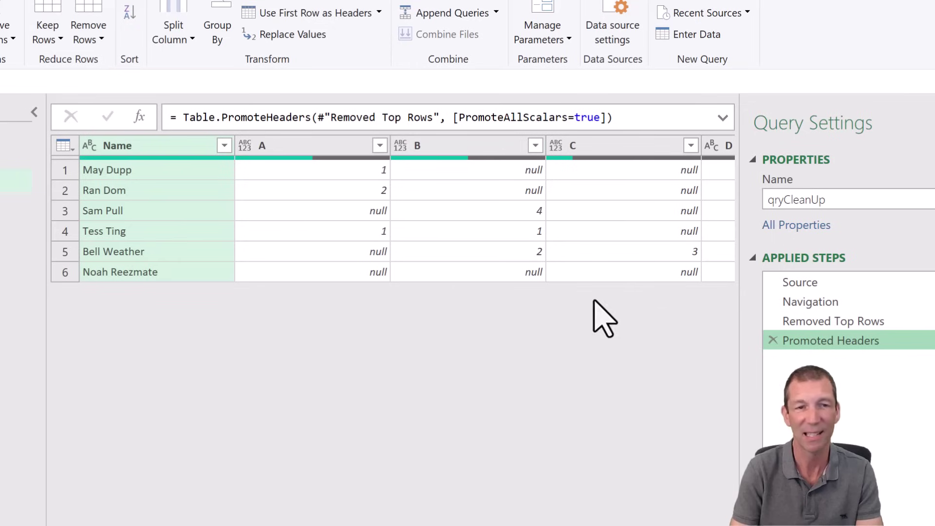
- Unpivot all columns except Name, renaming Attribute to Product and Value to Units
right_click(146, 149)
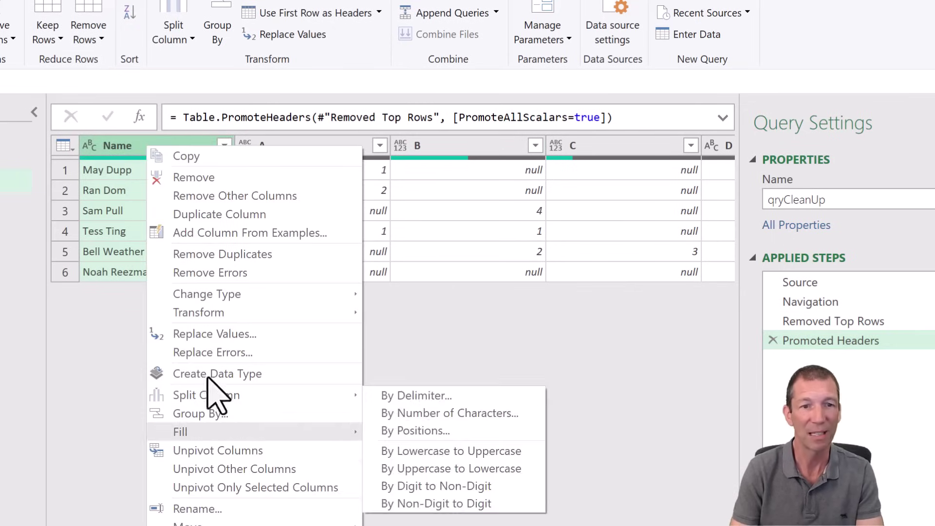
left_click(233, 470)
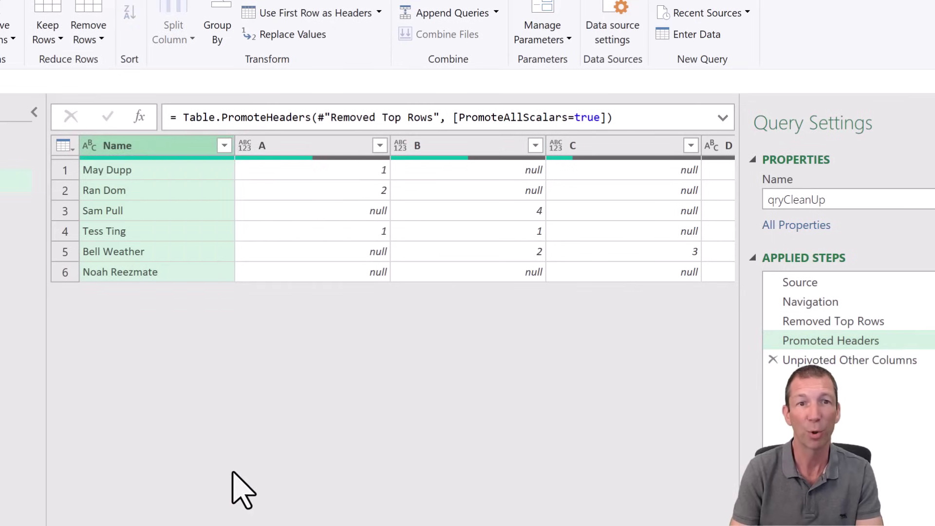
double_click(584, 117)
type("Product")
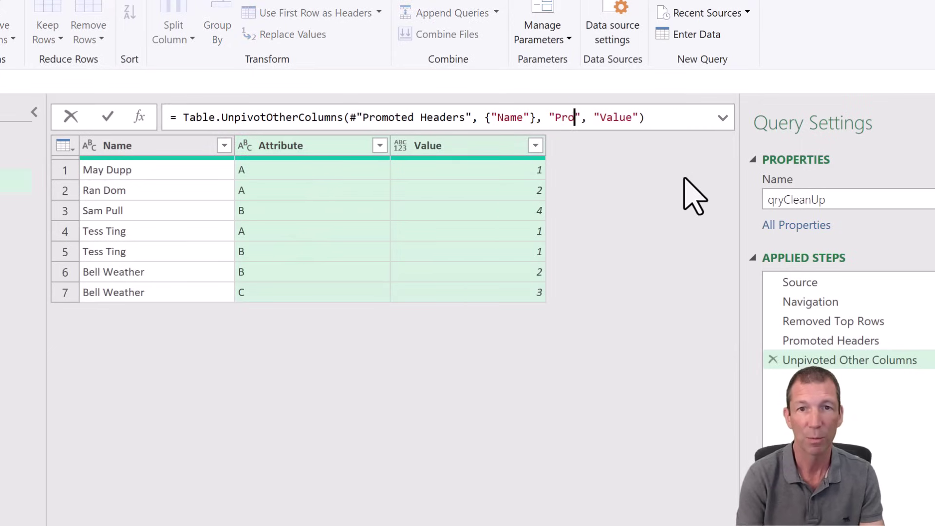
double_click(633, 118)
type("Units")
key("Return")
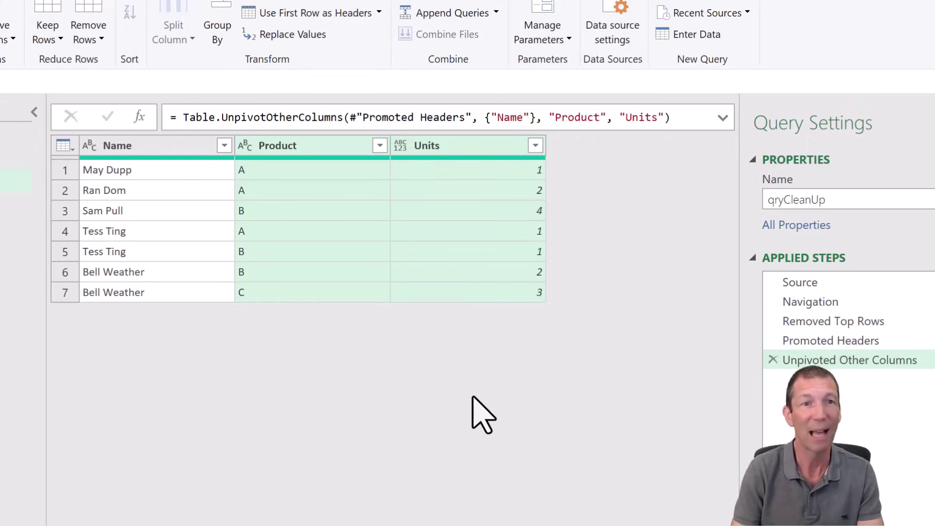
- Inspect qryCleanUp's Source and Navigation steps, then begin editing the Source{0}[Data] formula
left_click(842, 287)
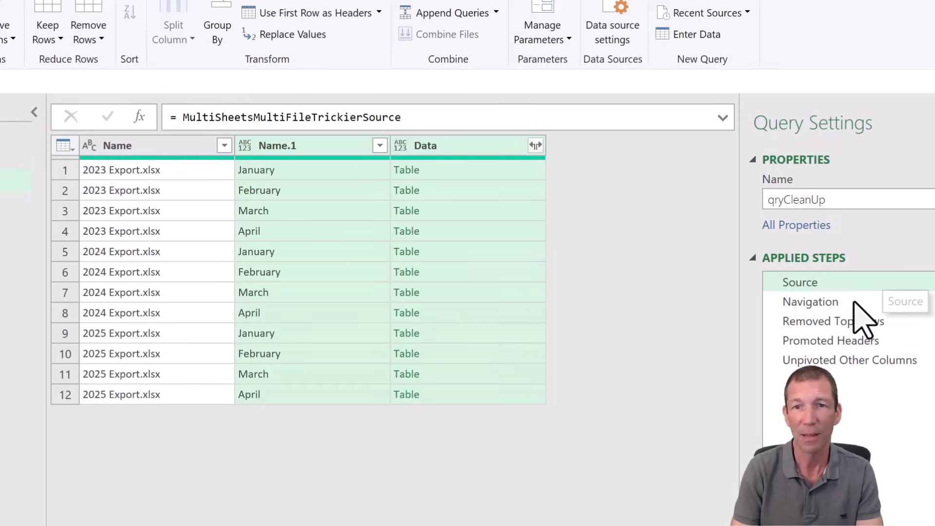
left_click(853, 302)
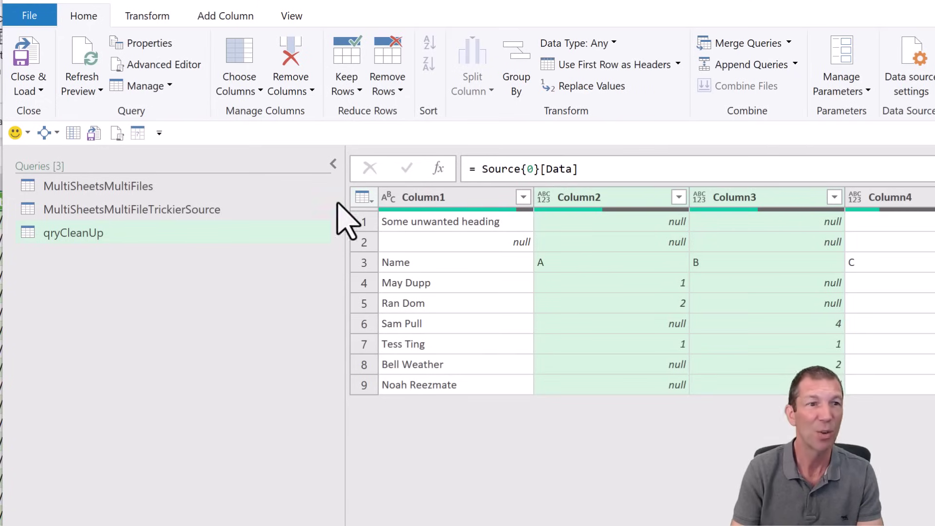
left_click(218, 215)
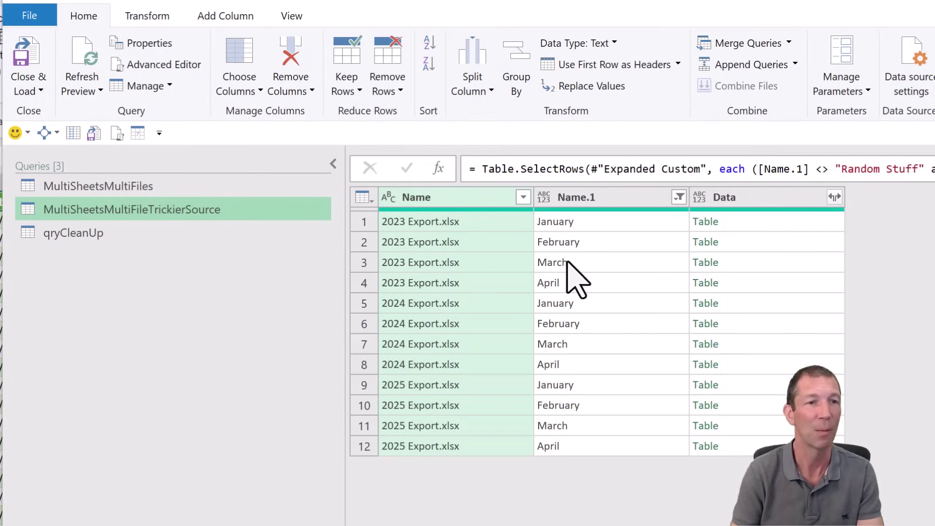
left_click(115, 234)
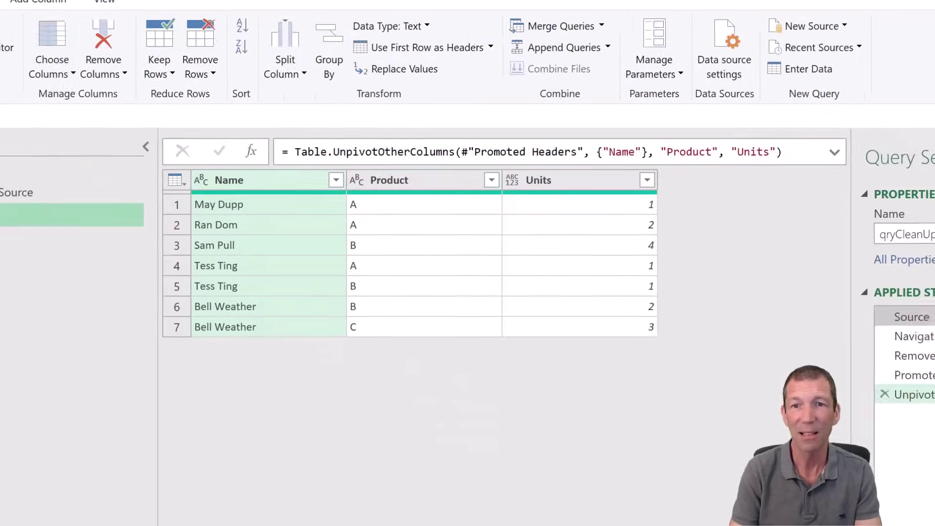
left_click(915, 336)
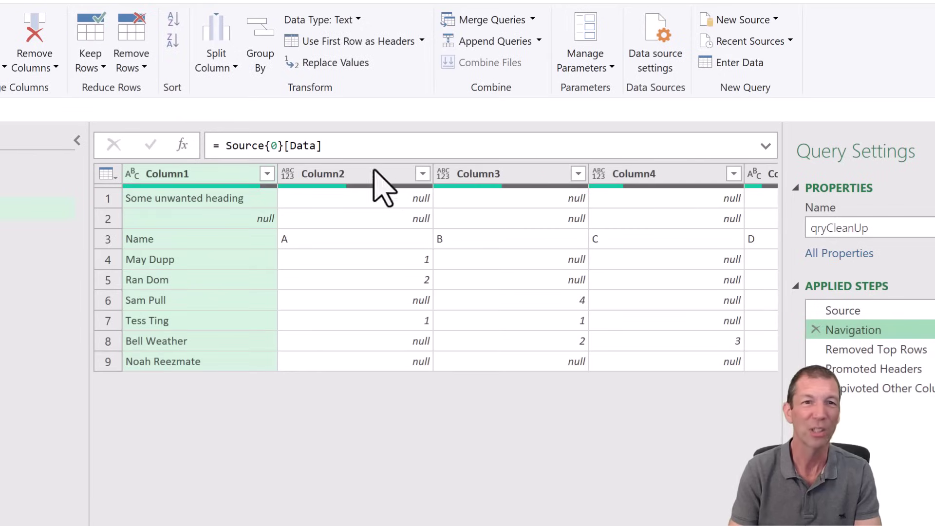
left_click(273, 141)
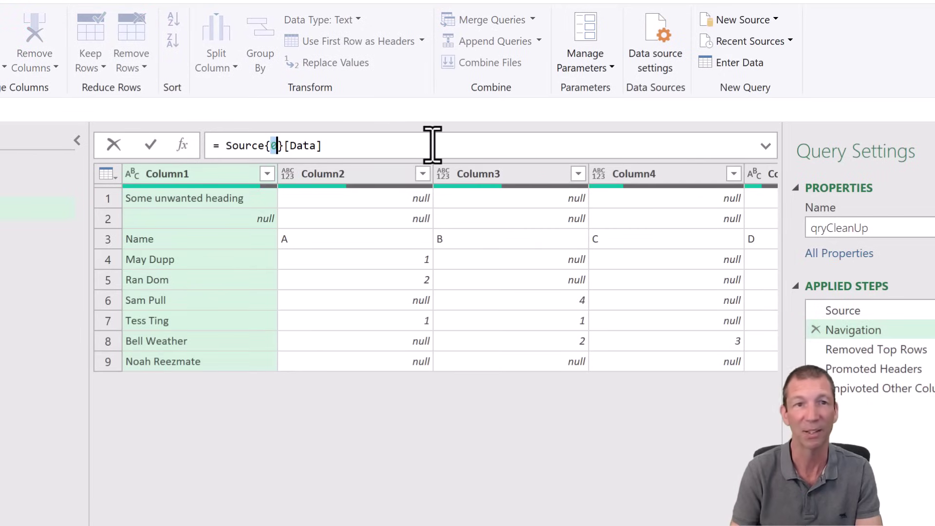
- Create a new parameter SourceDataRow of type Decimal Number with current value 0
left_click(596, 73)
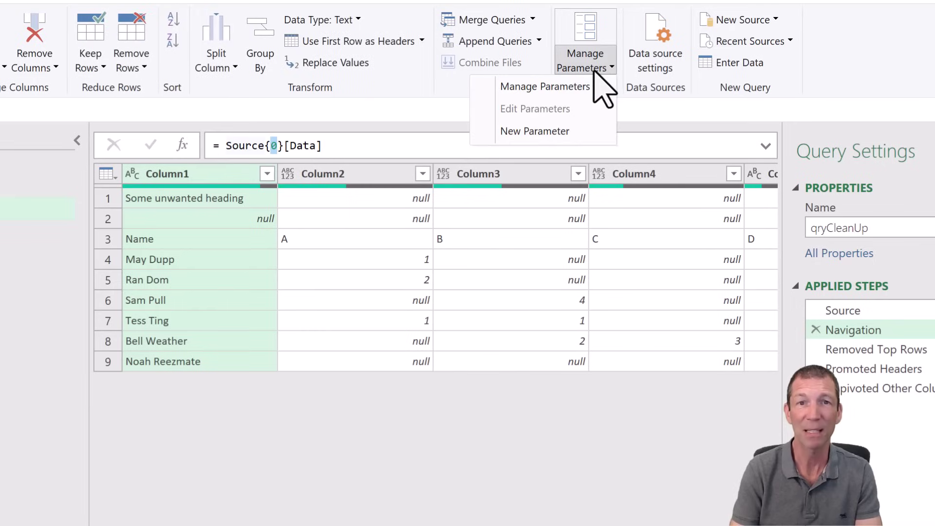
left_click(560, 130)
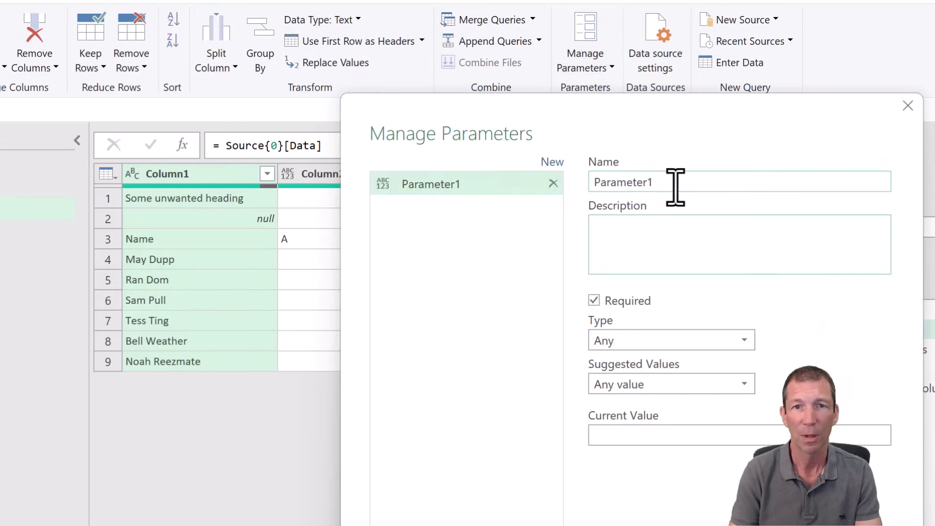
double_click(675, 183)
type("SourceDataRow")
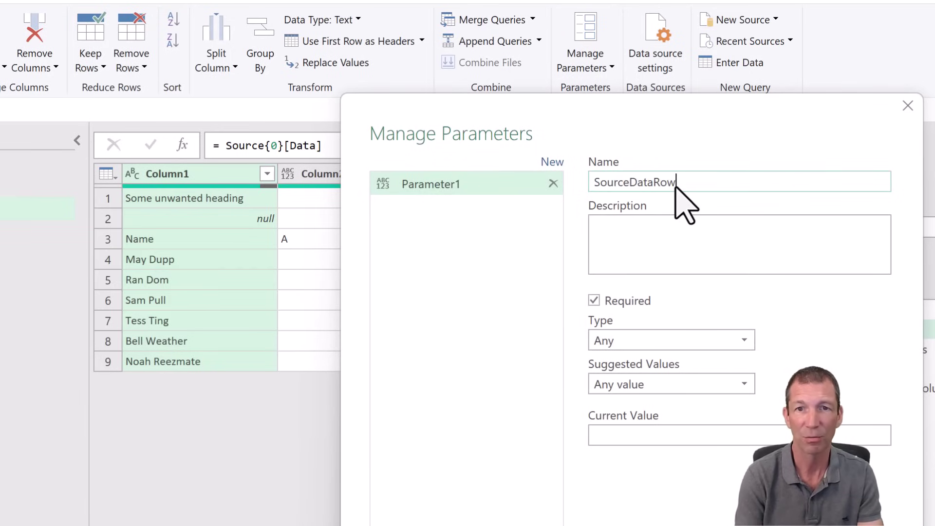
left_click(677, 344)
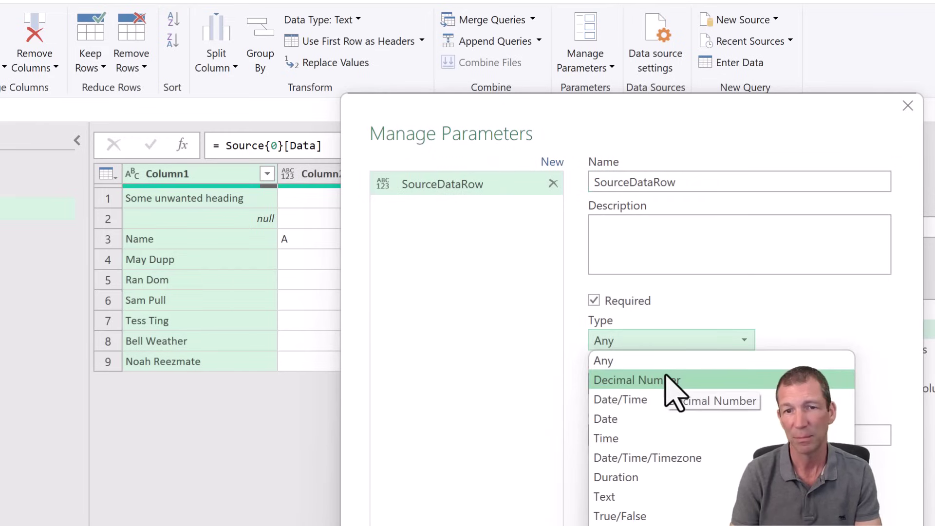
left_click(667, 380)
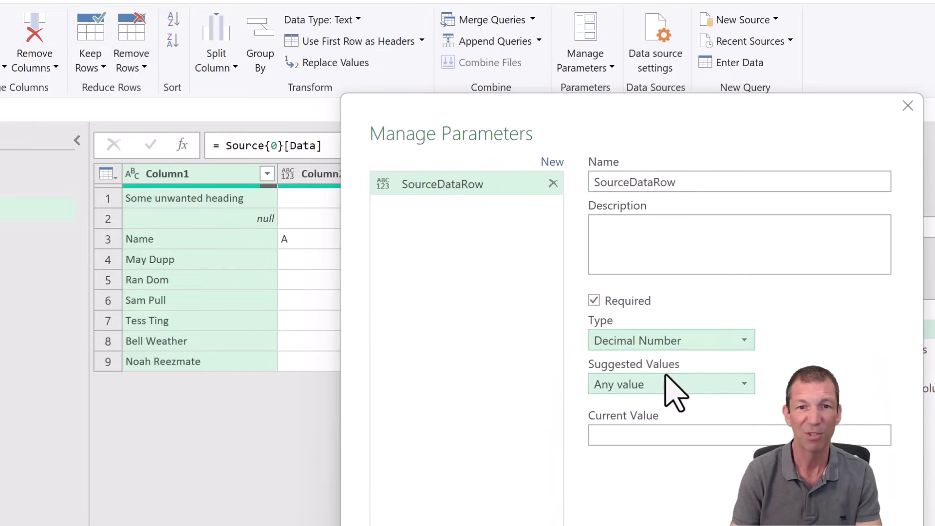
left_click(667, 434)
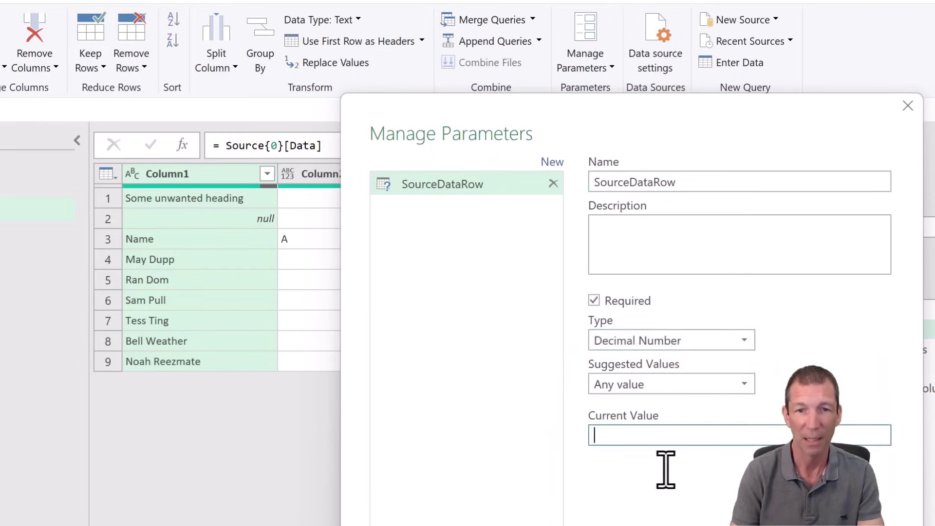
type("0")
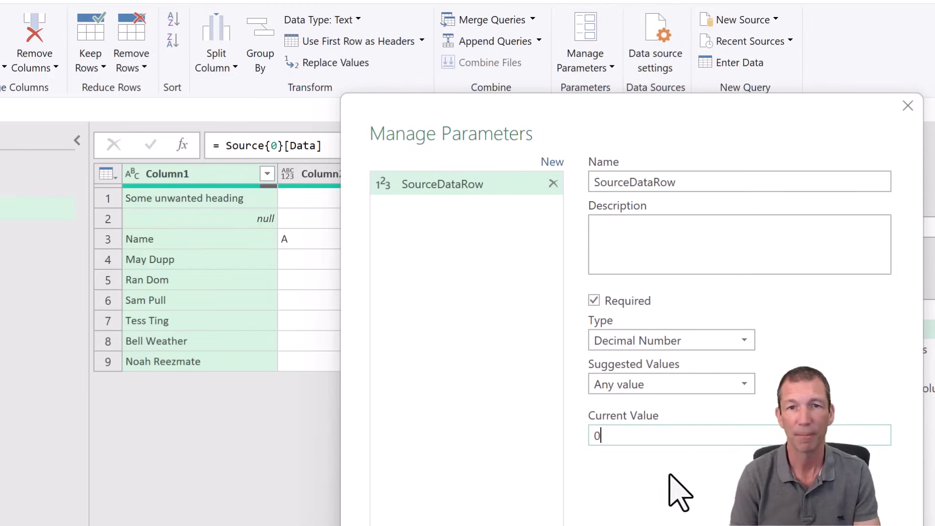
key("Return")
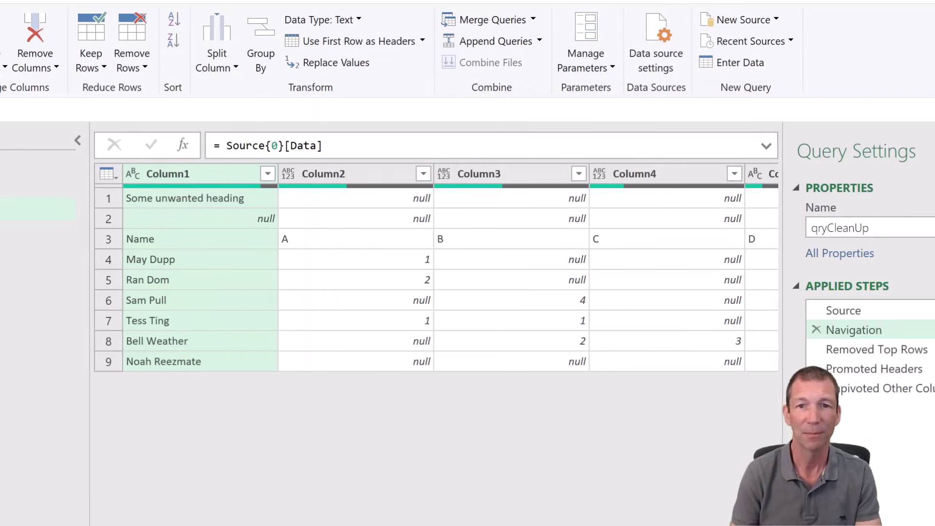
left_click(113, 233)
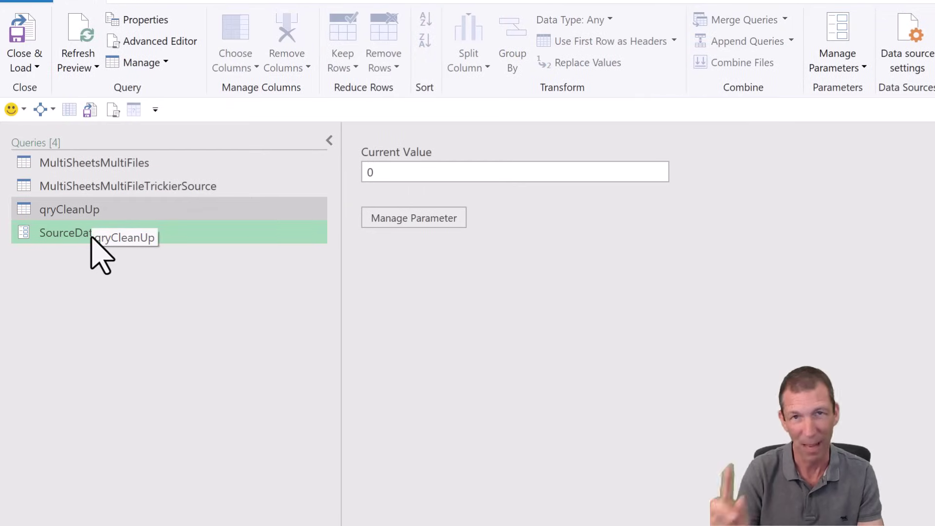
- Change qryCleanUp's navigation formula from row 0 to Source{SourceDataRow}[Data]
left_click(87, 207)
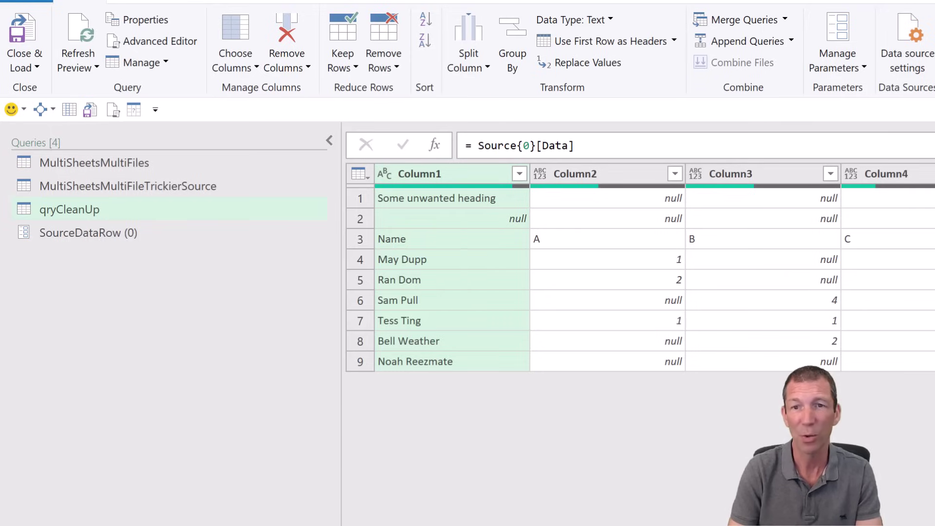
left_click(529, 145)
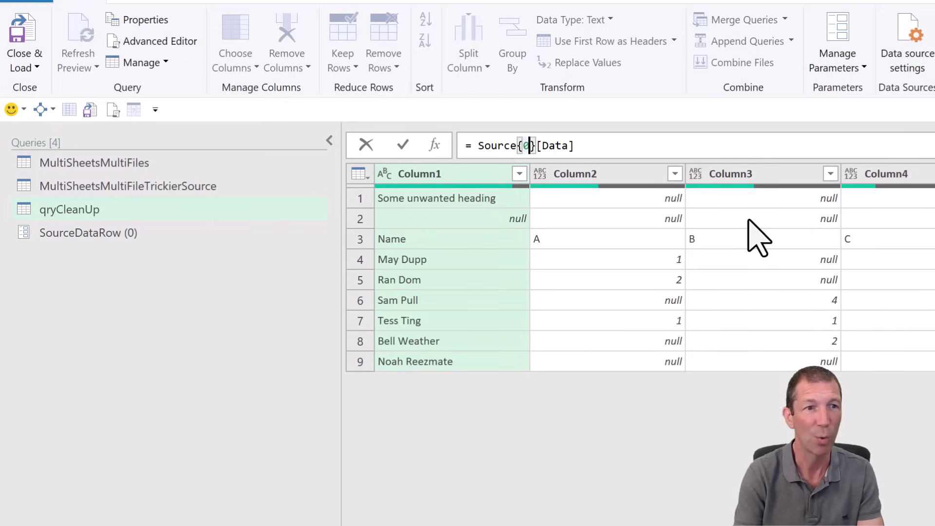
key("BackSpace")
type("Source")
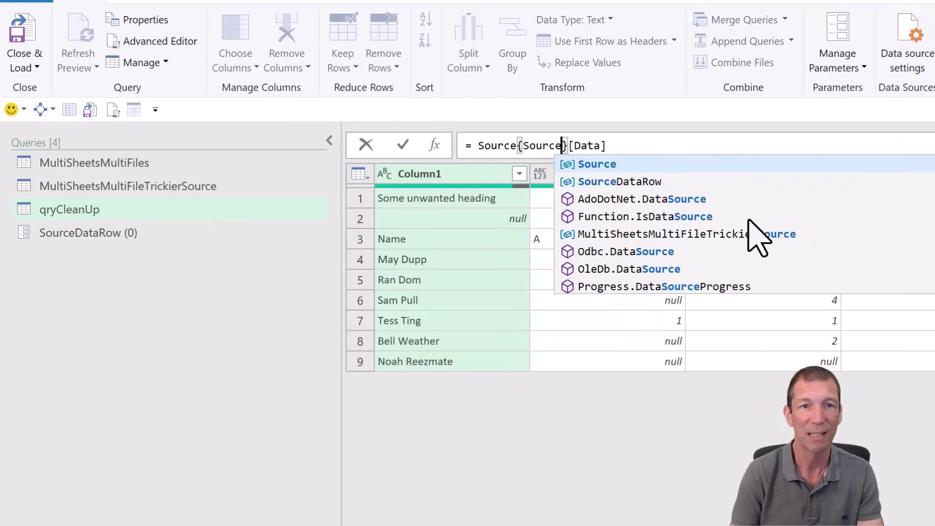
left_click(659, 183)
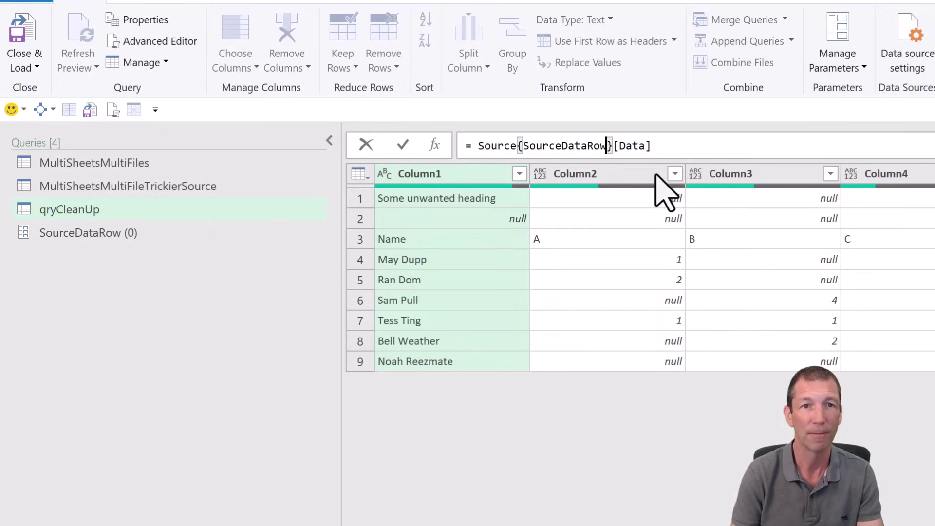
left_click(717, 146)
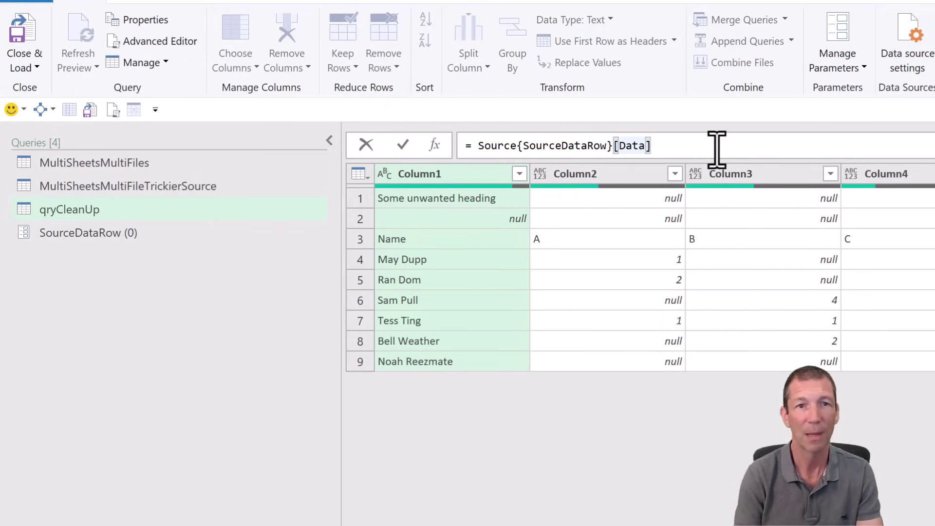
key("Return")
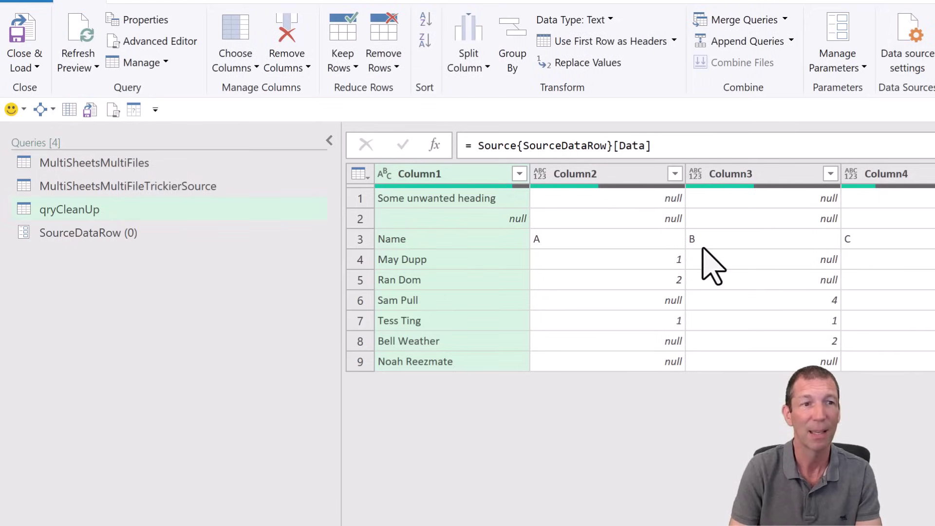
- Create a function named fnCleanUp from qryCleanUp, taking SourceDataRow as its number input
right_click(102, 215)
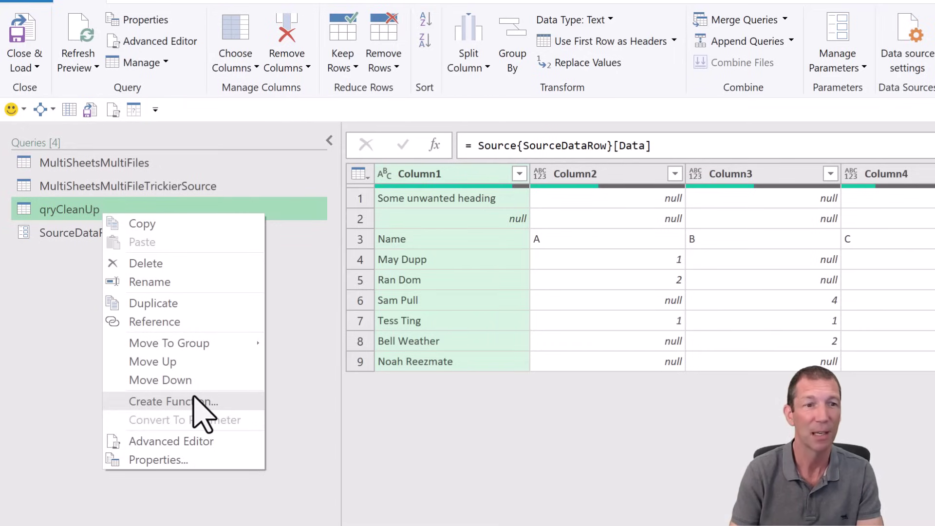
left_click(194, 400)
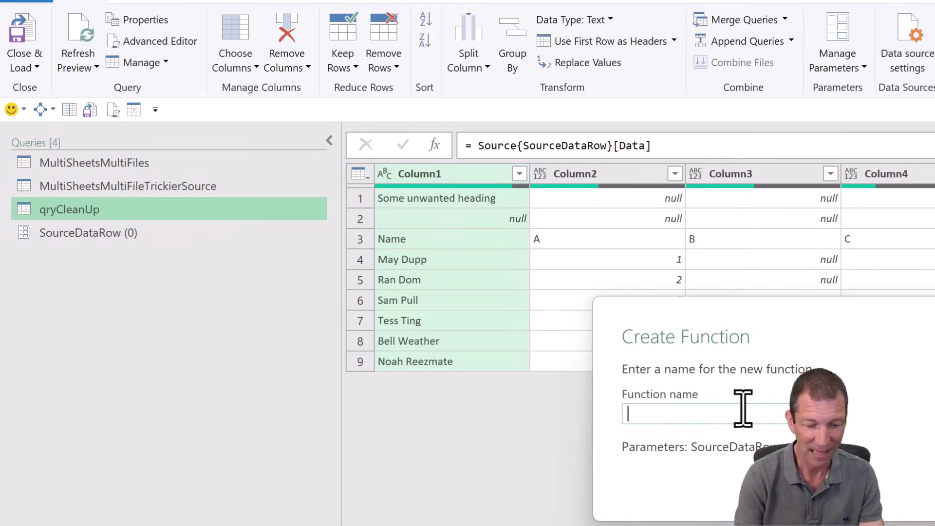
type("fnCleanUp")
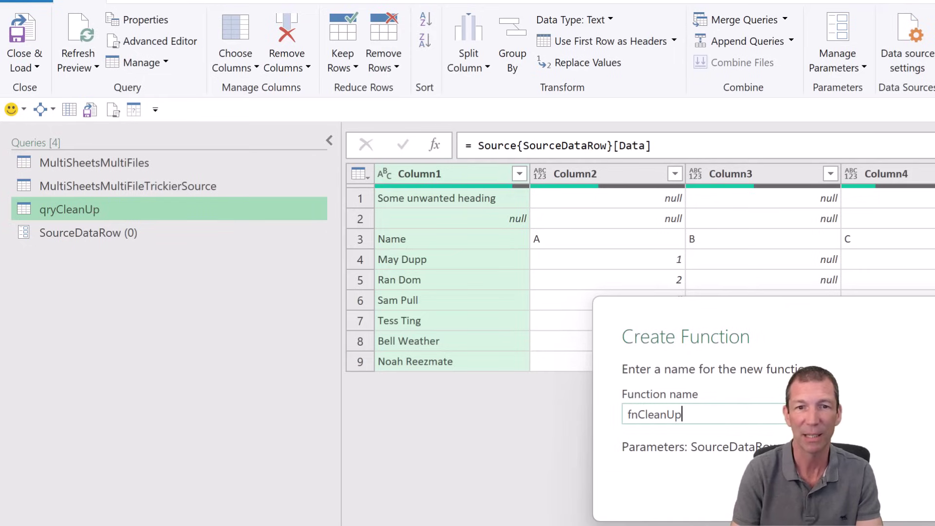
key("Escape")
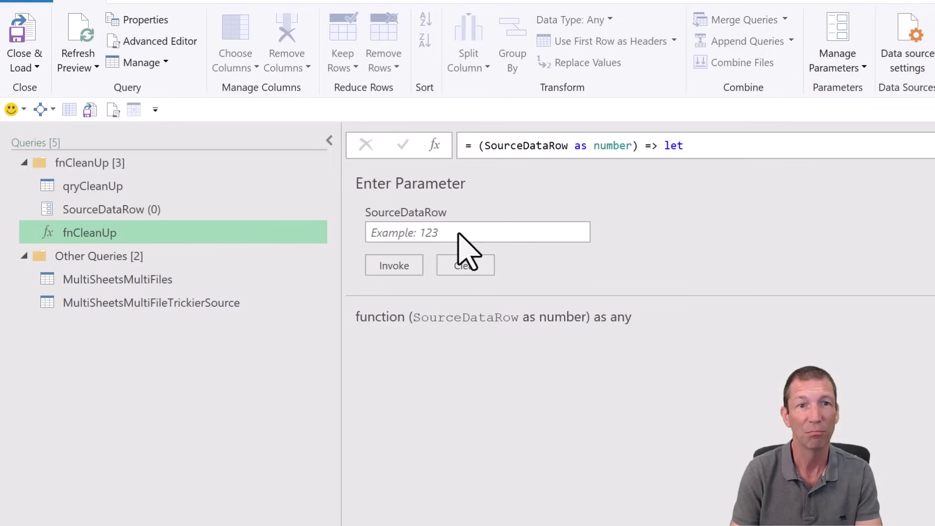
left_click(112, 304)
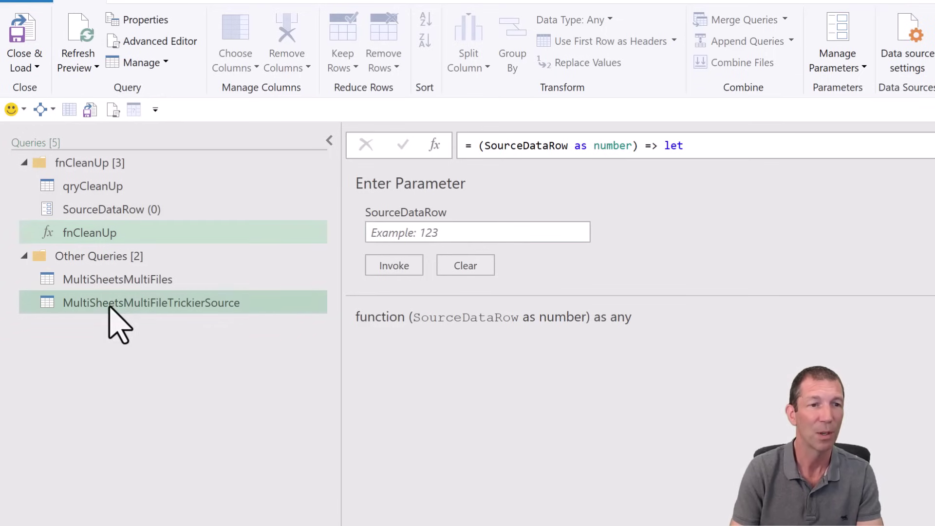
- Reference MultiSheetsMultiFileTrickierSource in a new query named MultiSheetsMultiFileTrickierOutput
right_click(170, 310)
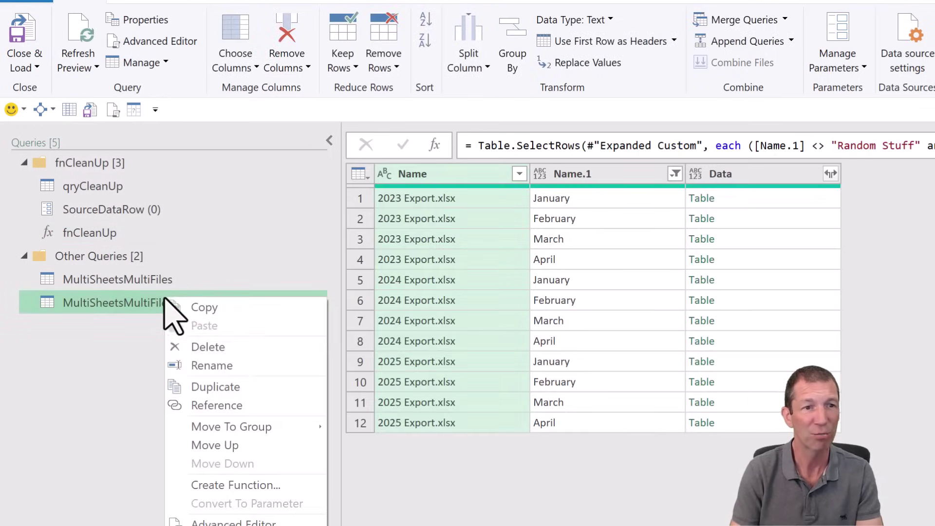
left_click(229, 406)
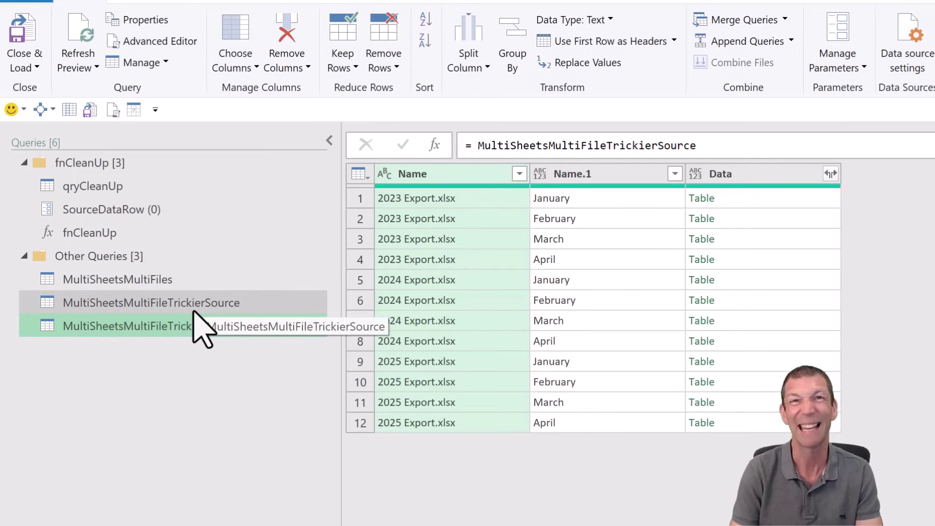
double_click(192, 326)
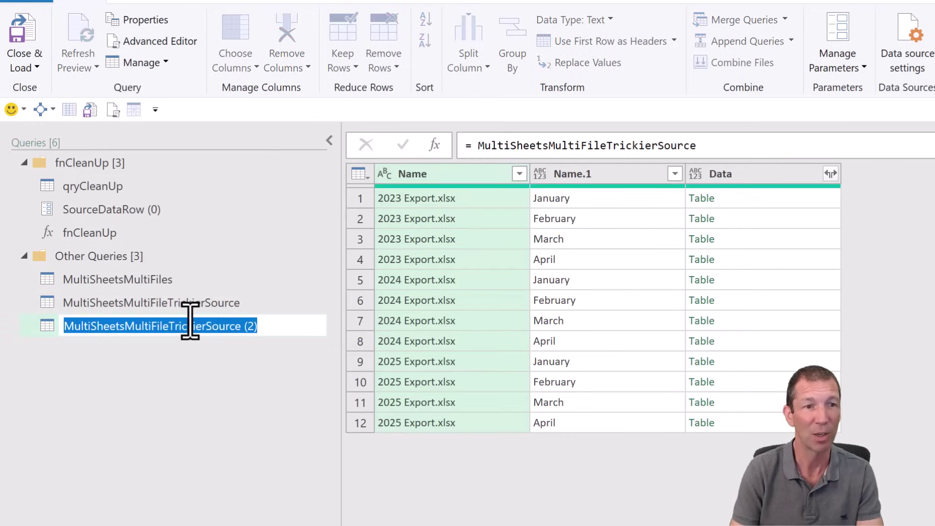
left_click(267, 324)
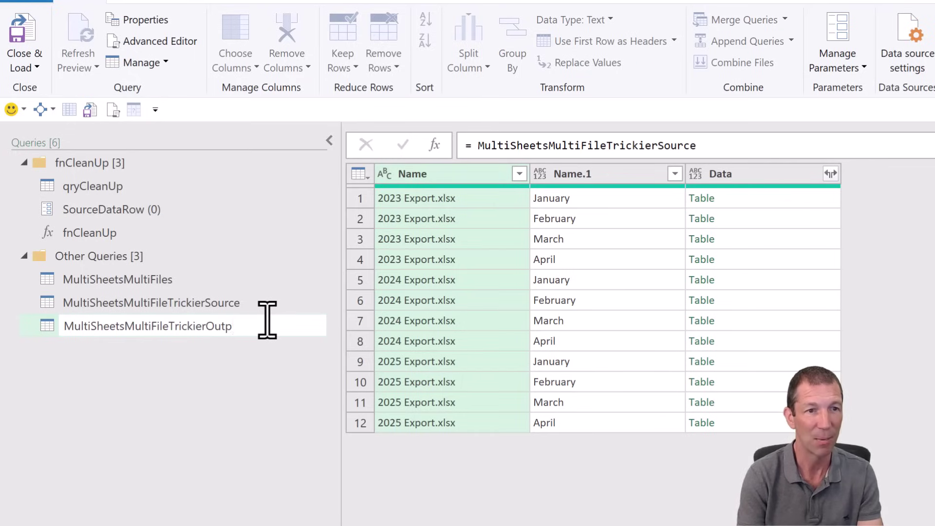
key("Return")
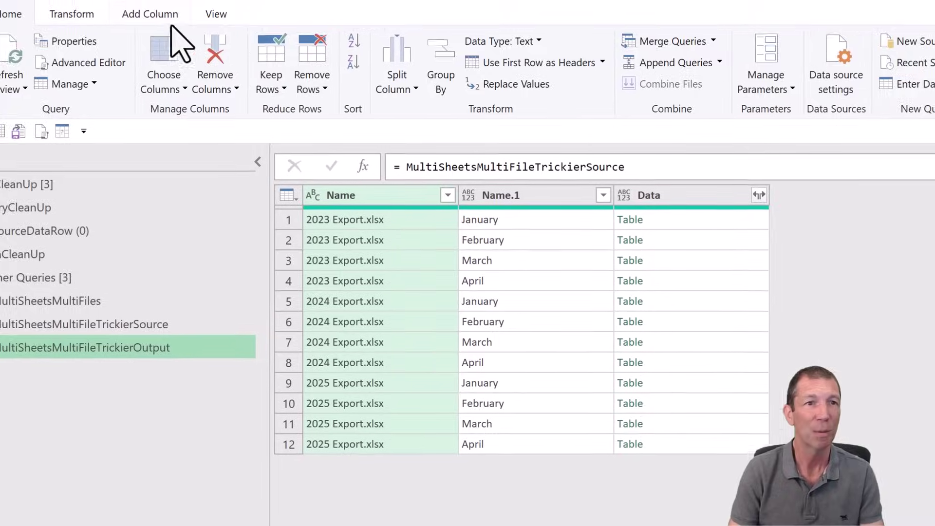
- Add an Index column from 0, then a fnCleanUp column invoking fnCleanUp with SourceDataRow = Index
left_click(133, 21)
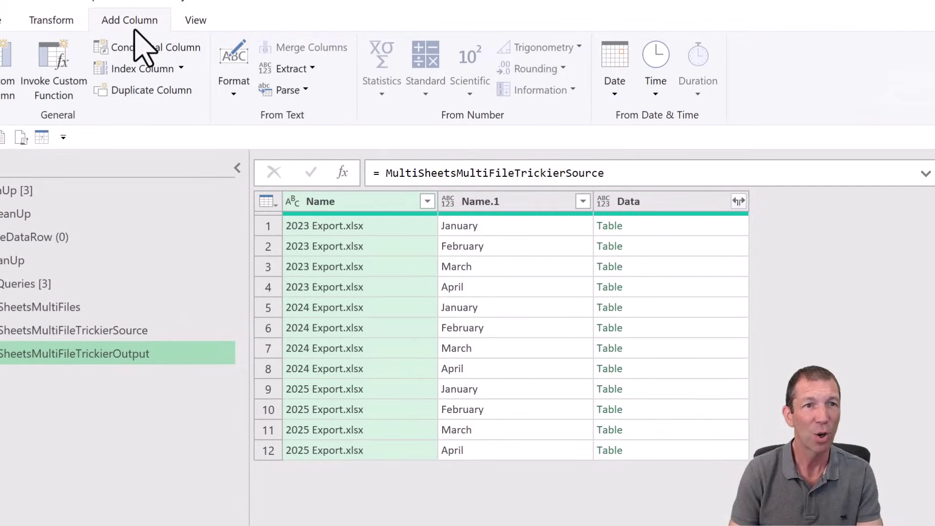
left_click(144, 70)
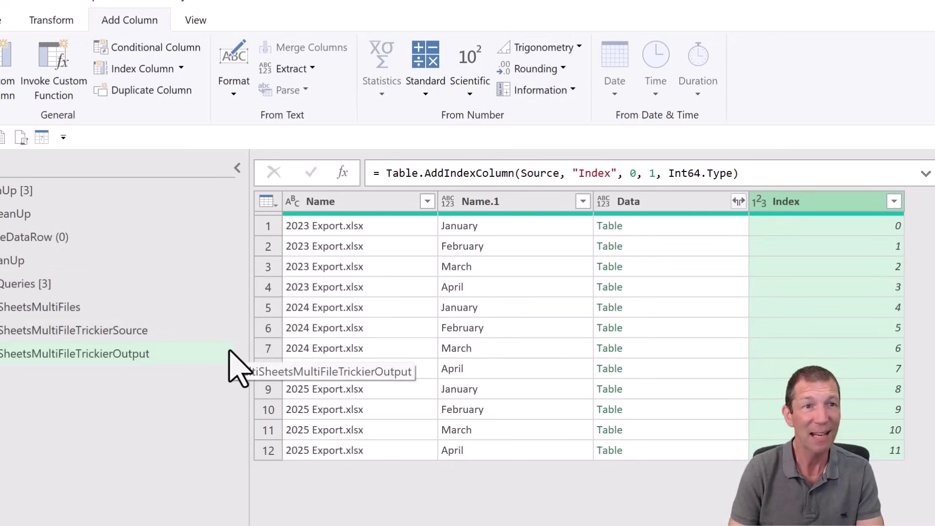
left_click(55, 55)
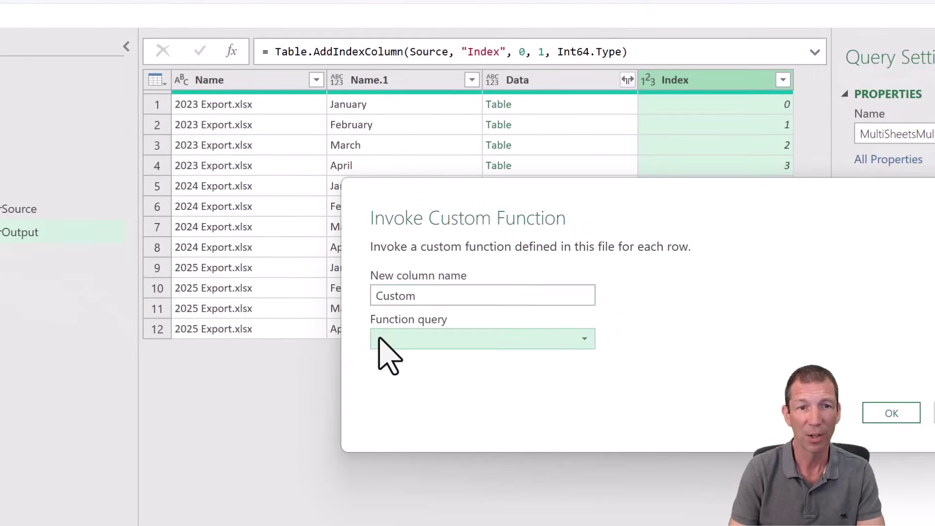
left_click(378, 338)
left_click(412, 361)
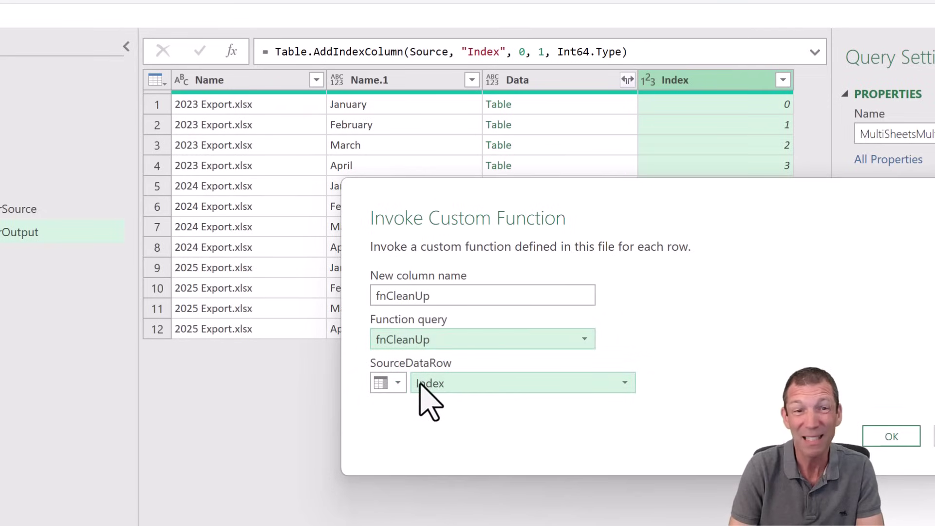
left_click(471, 382)
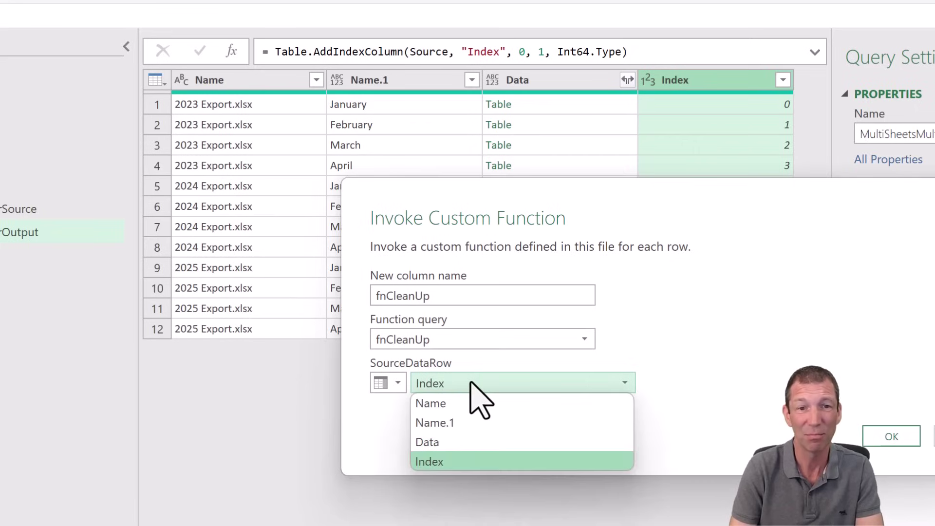
left_click(472, 384)
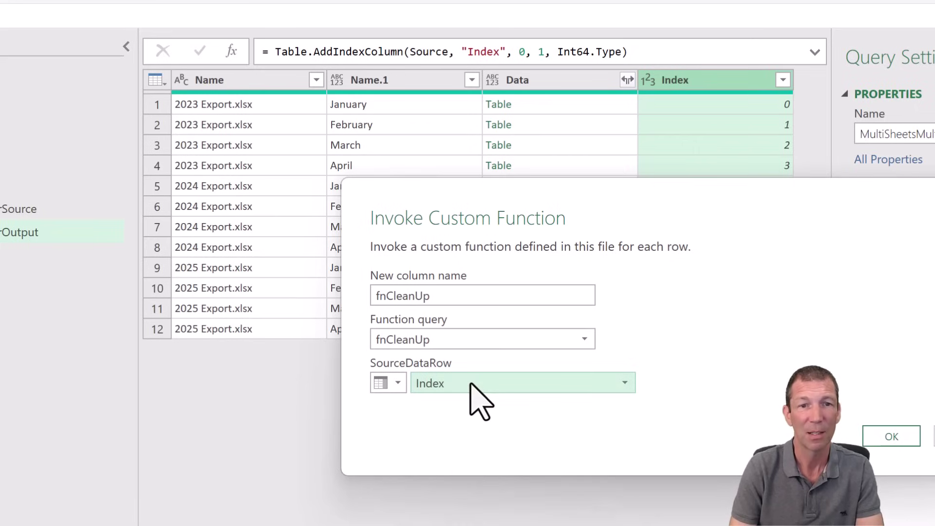
left_click(900, 437)
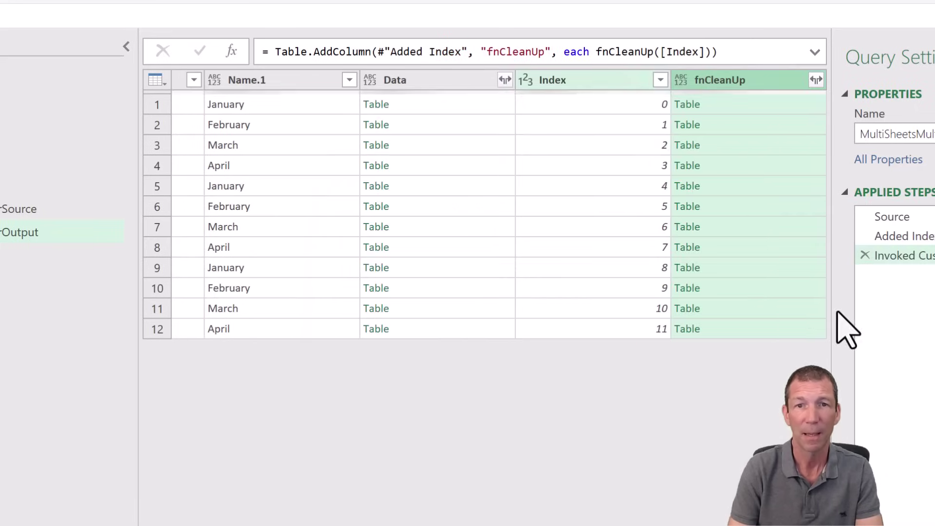
- Preview the cleaned tables in the first four fnCleanUp rows
left_click(731, 103)
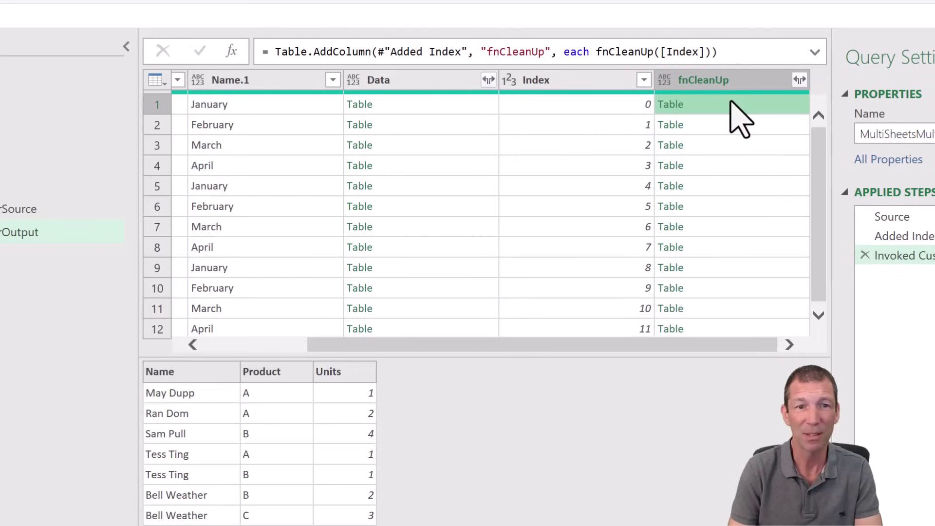
left_click(724, 125)
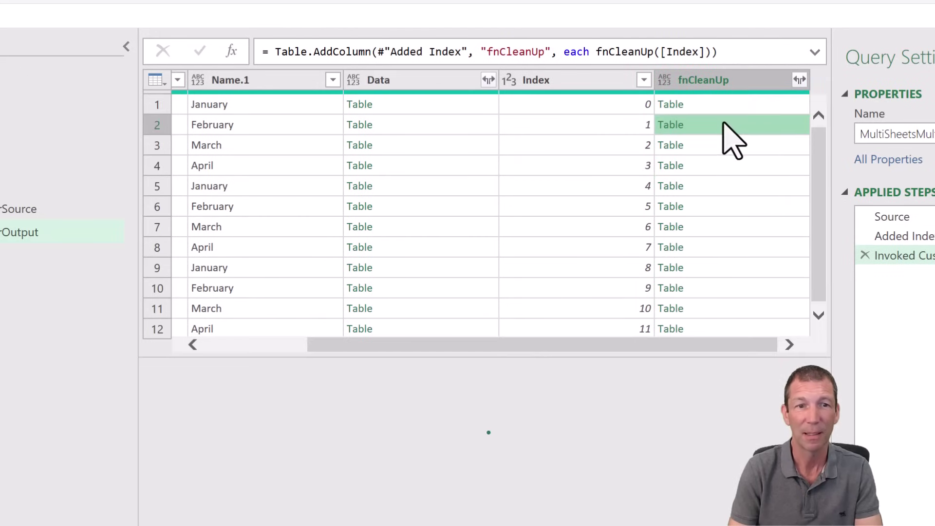
left_click(724, 146)
left_click(729, 170)
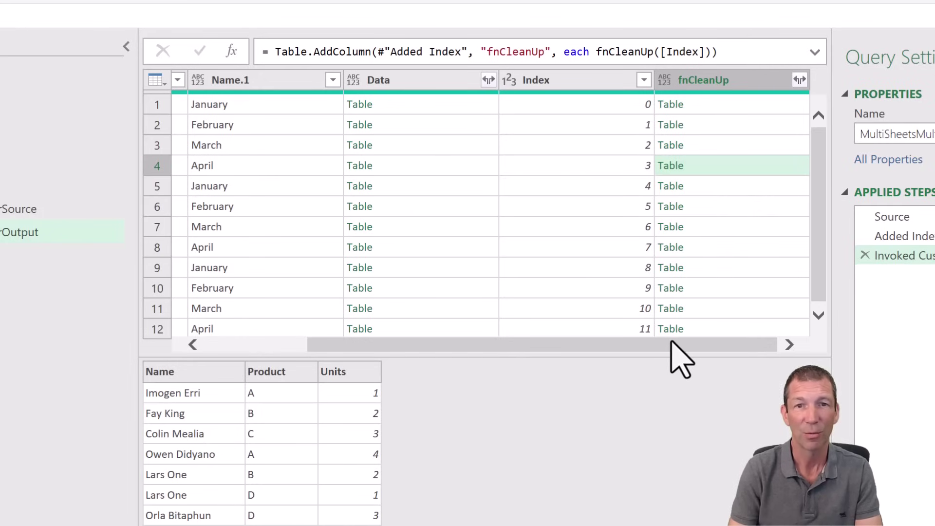
left_click_drag(671, 342, 345, 372)
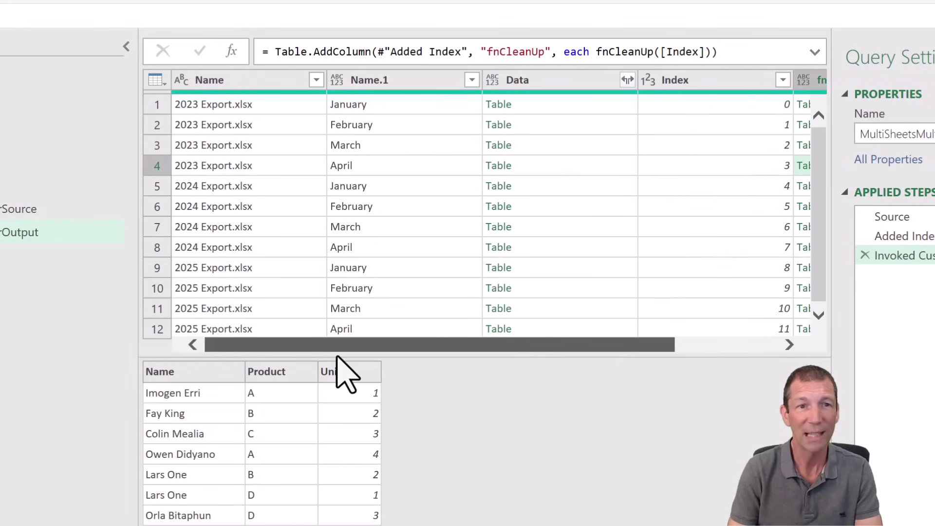
- Select the Name, Name.1 and fnCleanUp columns together
left_click(235, 81)
left_click(376, 82, "shift")
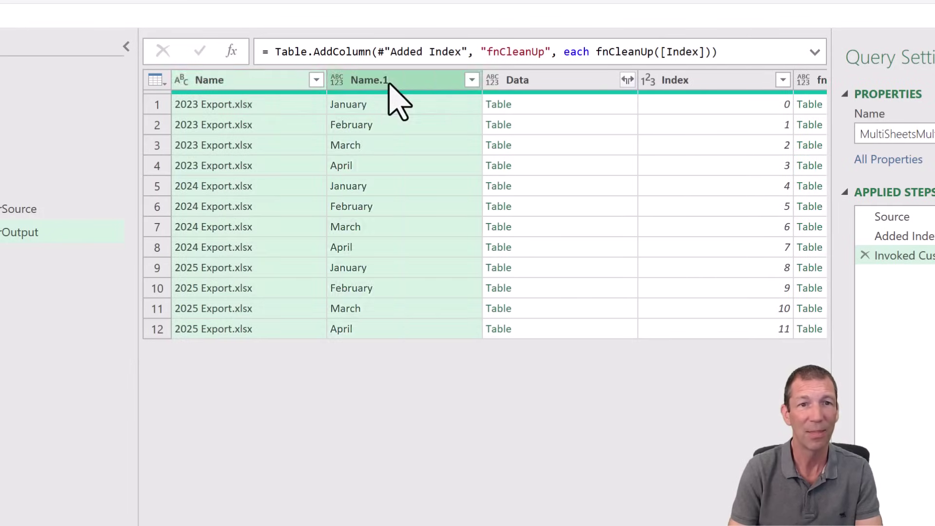
scroll(485, 214, "right", 3)
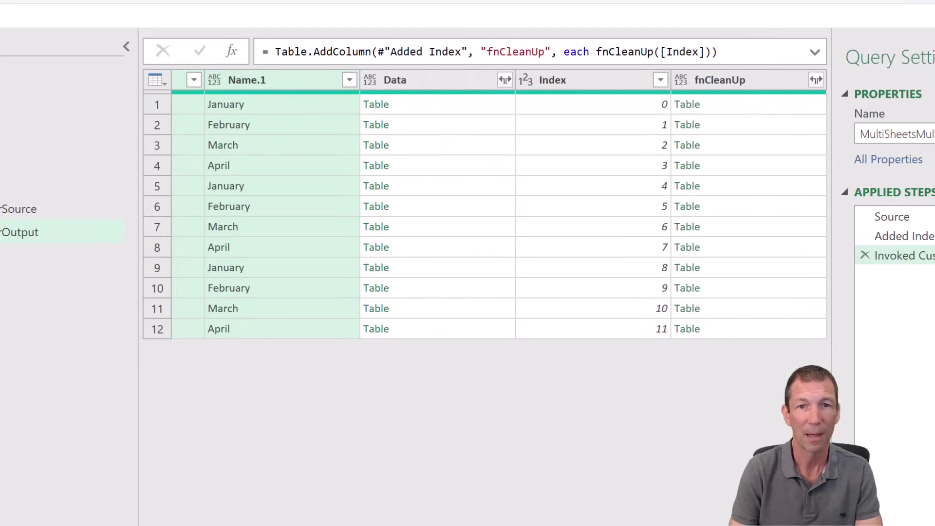
left_click(728, 83, "ctrl")
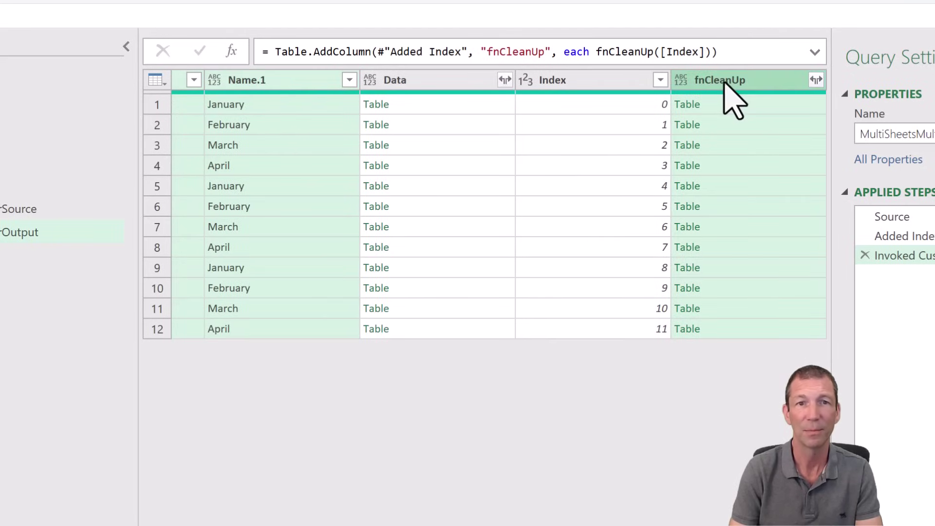
- Remove all other columns and expand fnCleanUp into Name.2, Product and Units columns
right_click(723, 80)
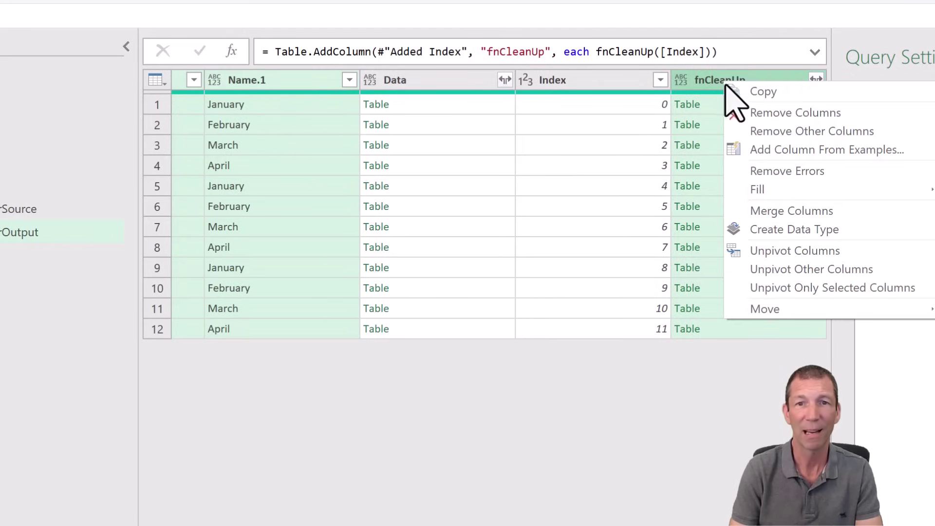
left_click(764, 136)
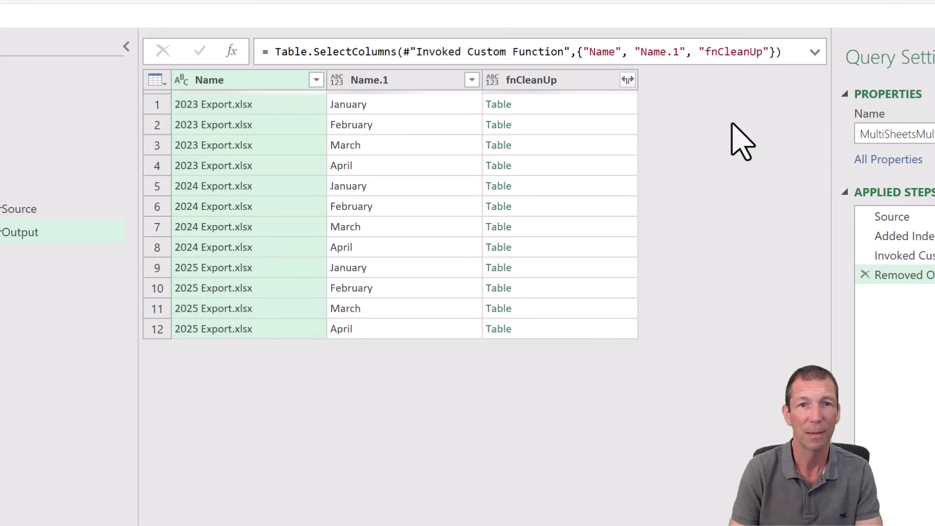
left_click(628, 80)
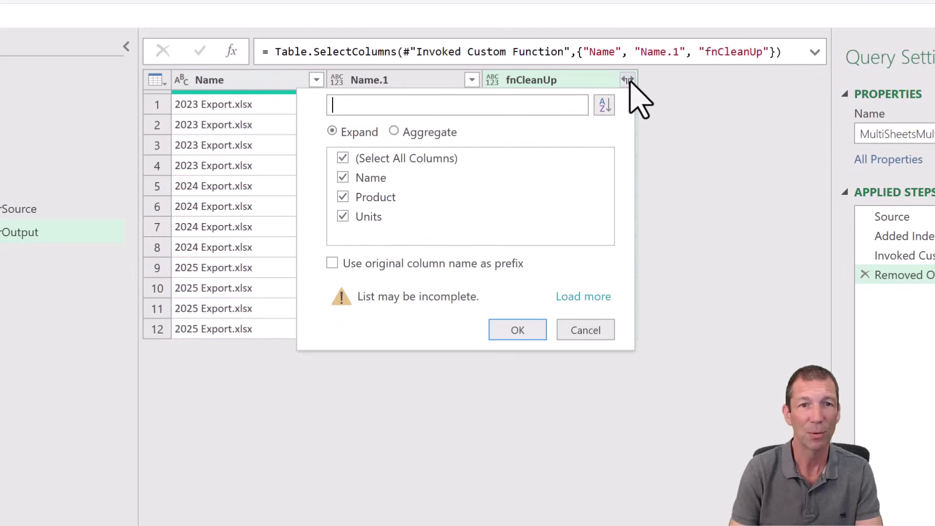
left_click(518, 330)
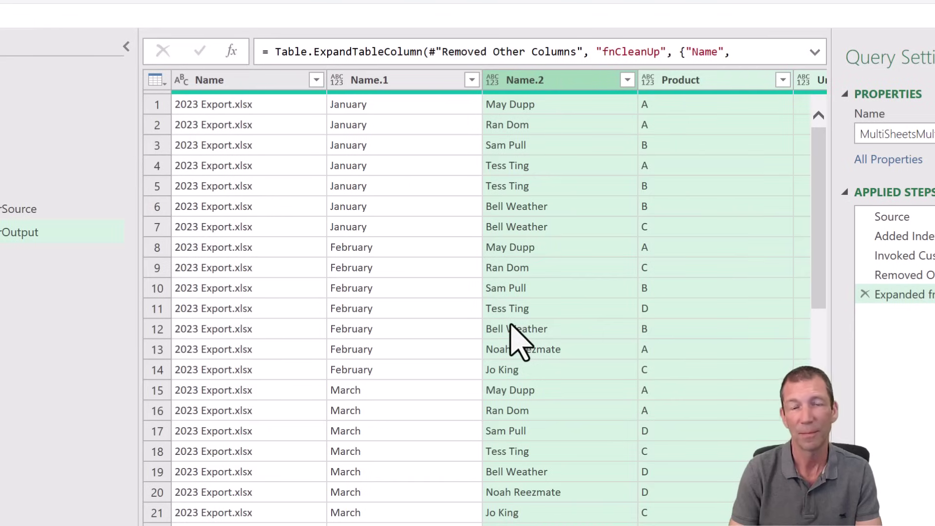
left_click(273, 81)
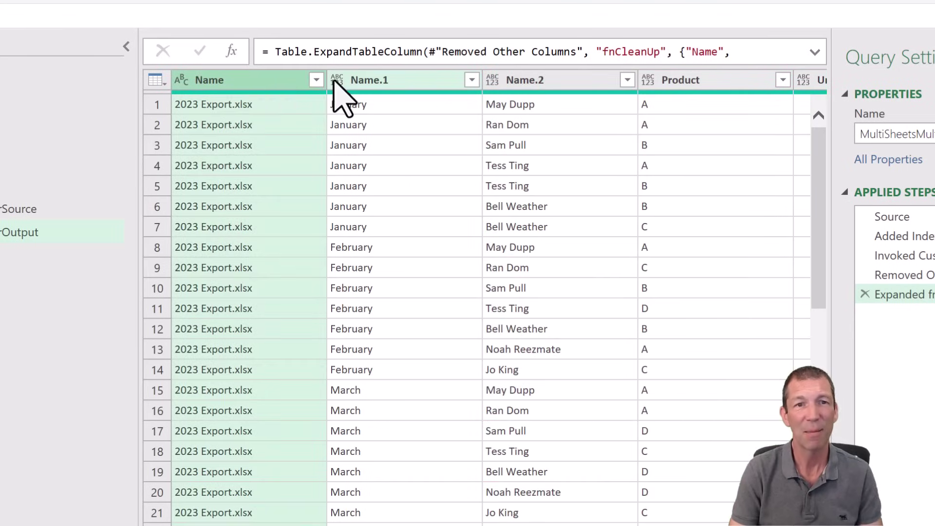
left_click(424, 188)
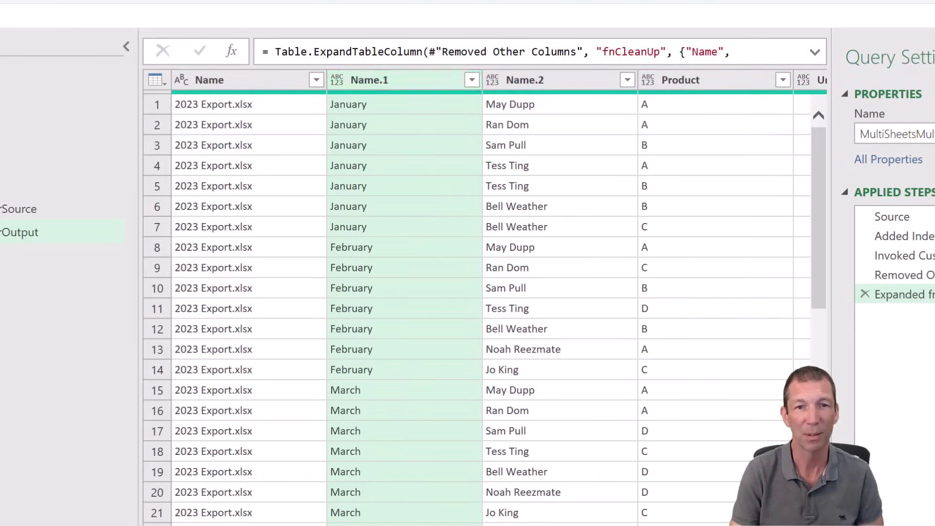
scroll(478, 302, "right", 3)
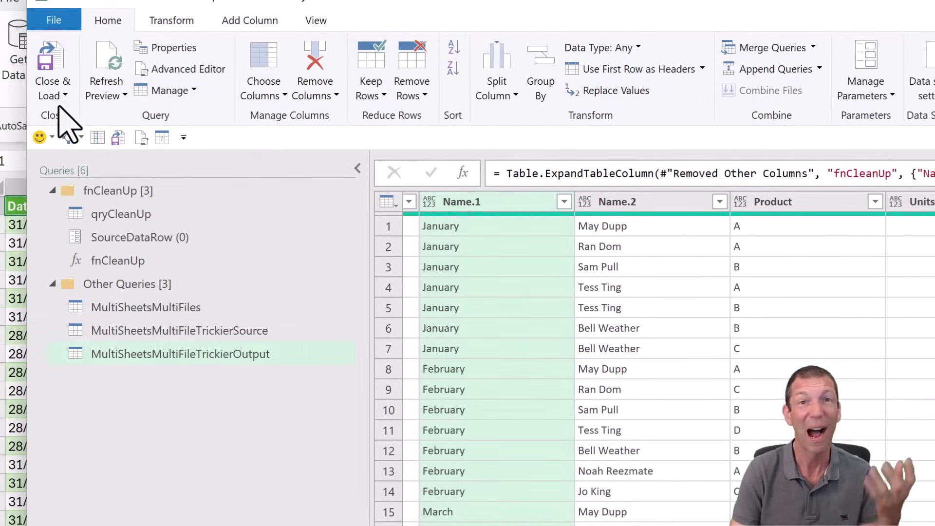
- Close the editor with Close & Load To, keeping the query as Only Create Connection
left_click(62, 96)
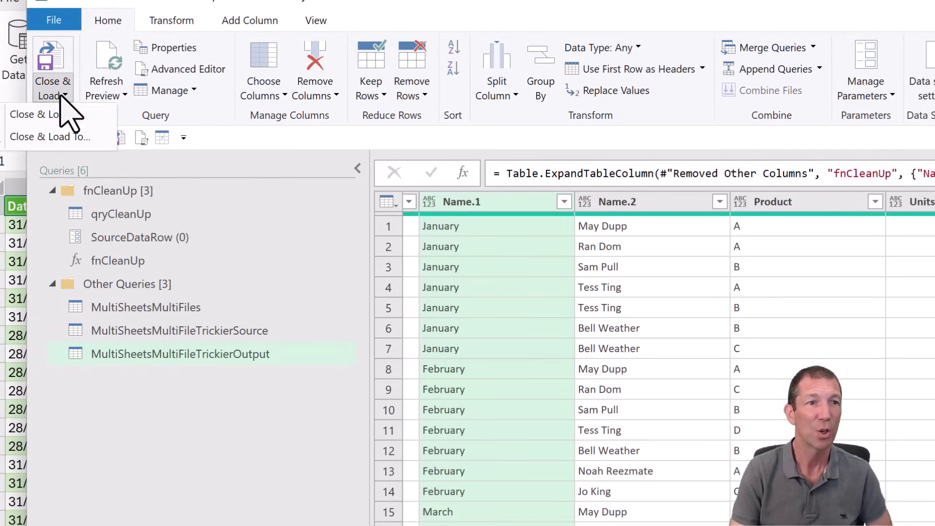
left_click(68, 138)
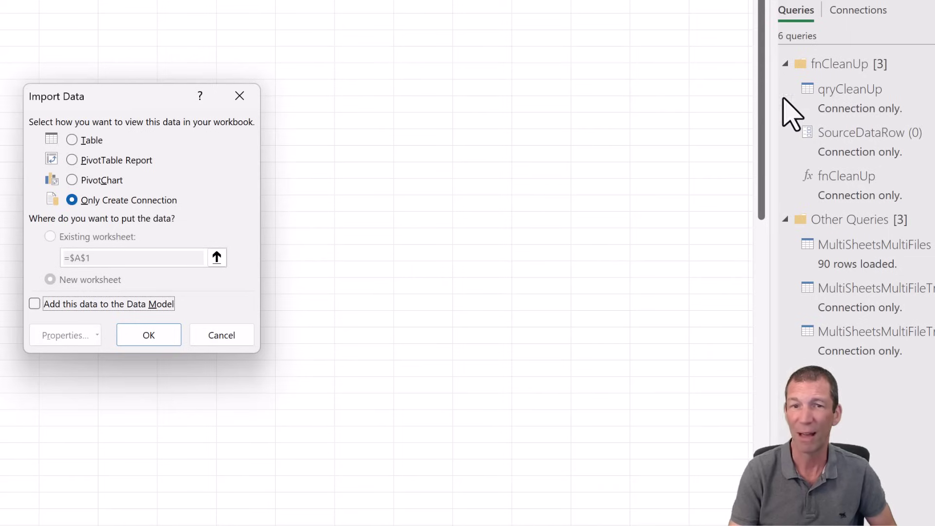
left_click(107, 201)
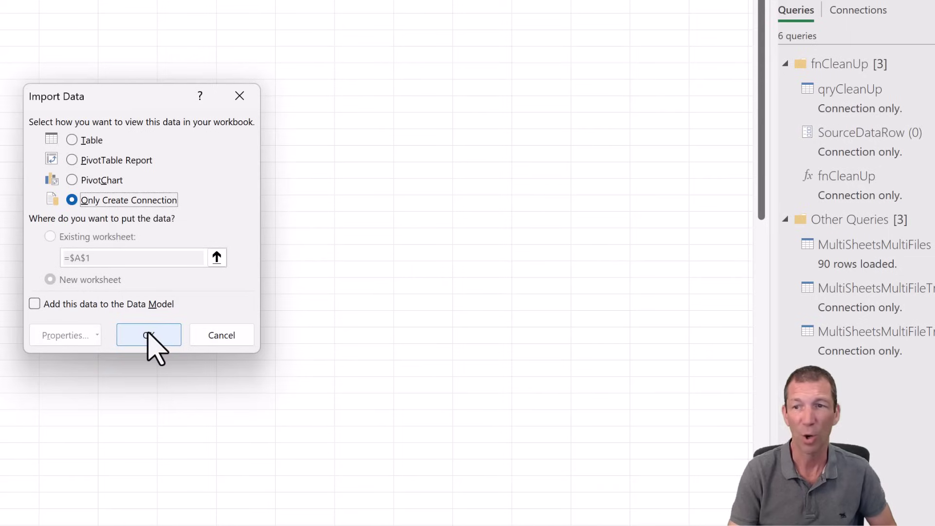
left_click(147, 332)
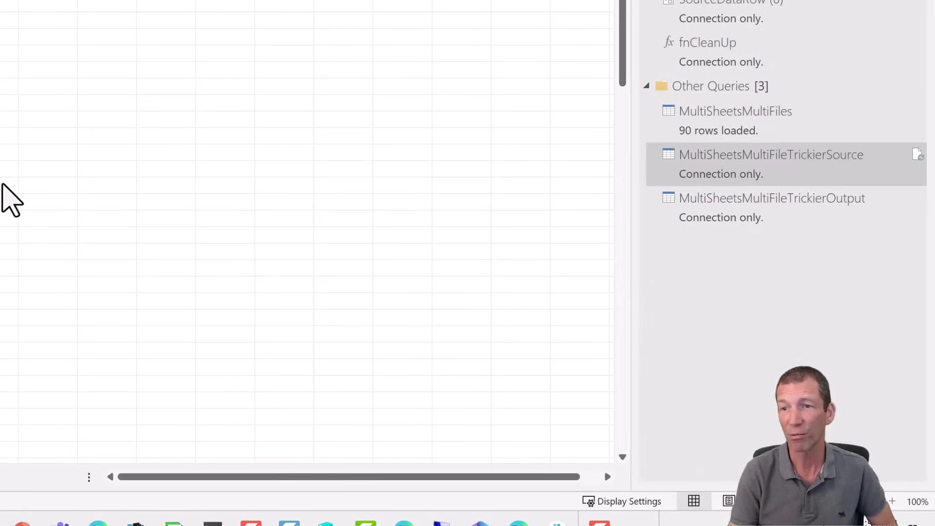
- Load MultiSheetsMultiFileTrickierOutput from the Queries pane as a table on a new worksheet
right_click(774, 210)
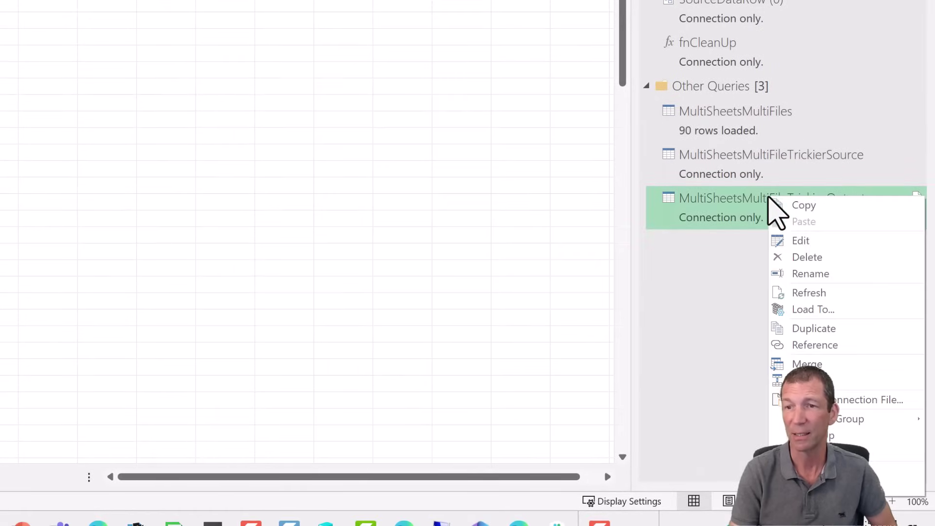
left_click(806, 310)
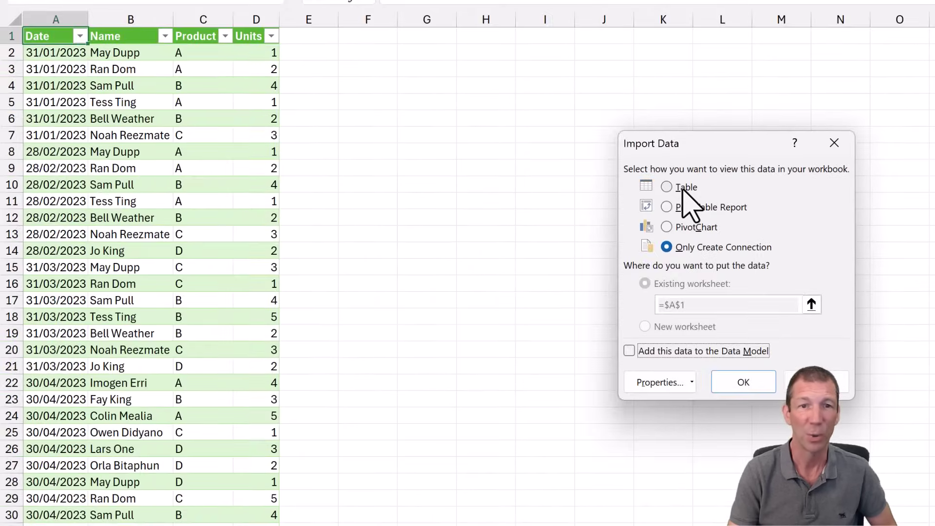
left_click(48, 32)
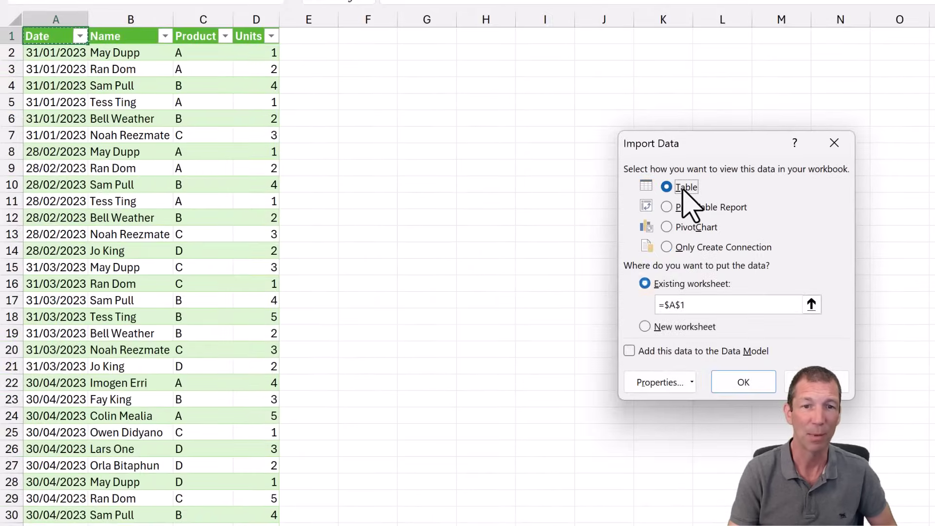
left_click(757, 385)
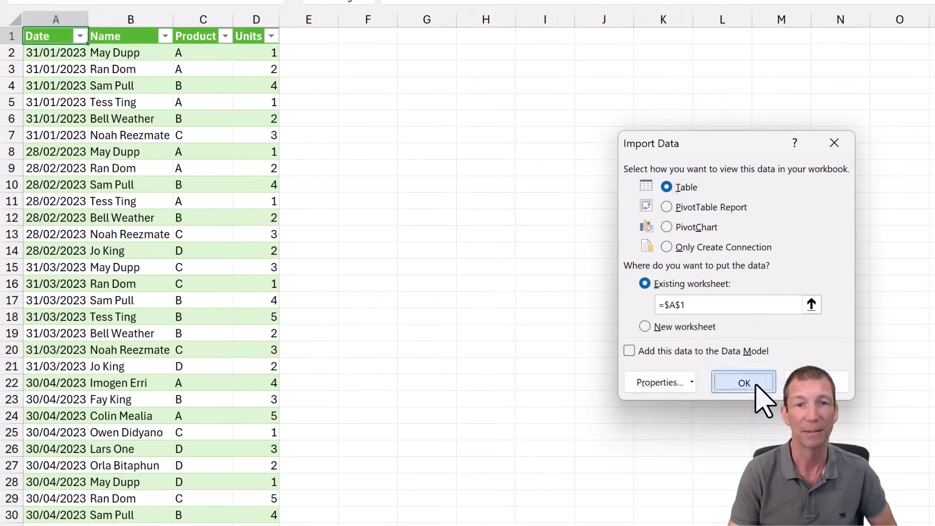
left_click(654, 328)
left_click(745, 383)
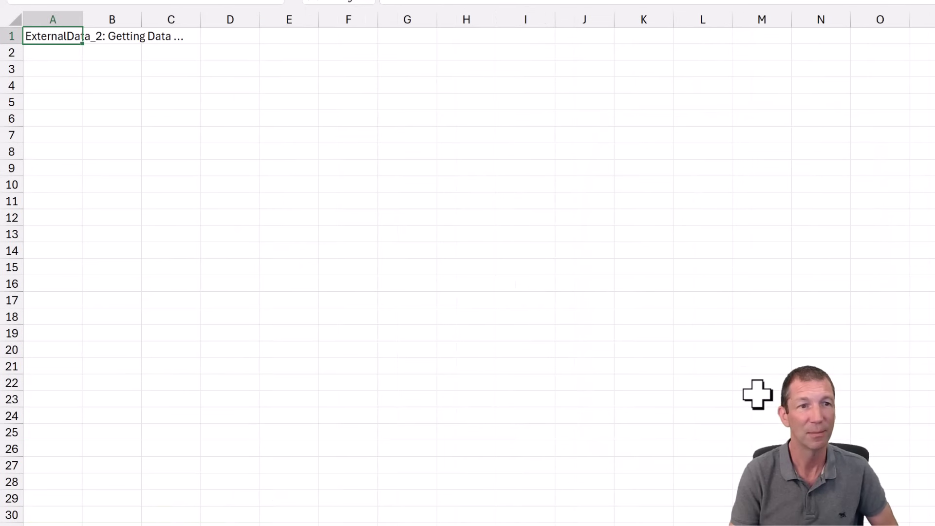